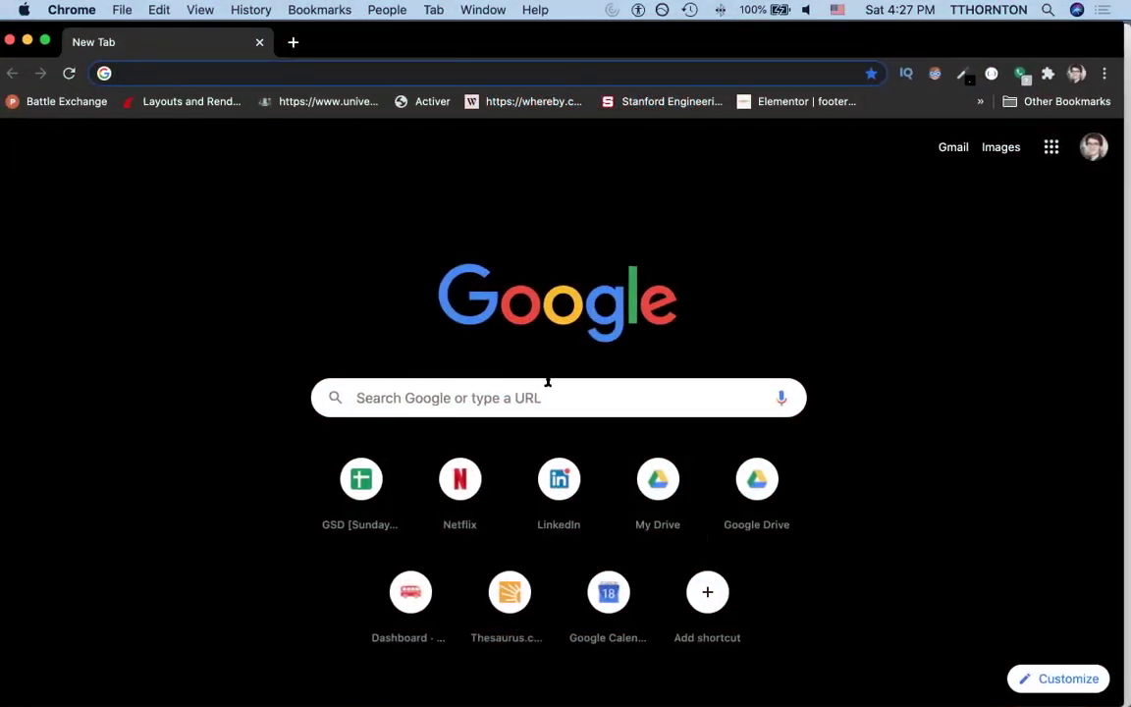
Step: Search the web for "figma" and, in a separate browser tab, for "sketh wireframe"
type("figma")
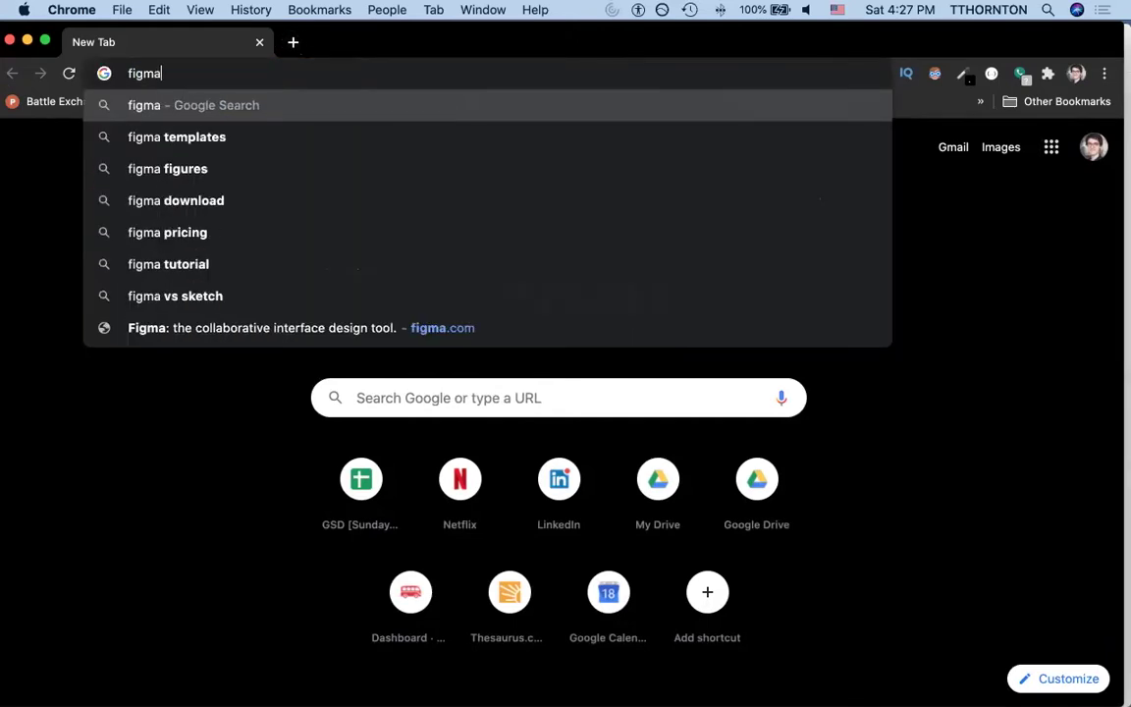
key("Return")
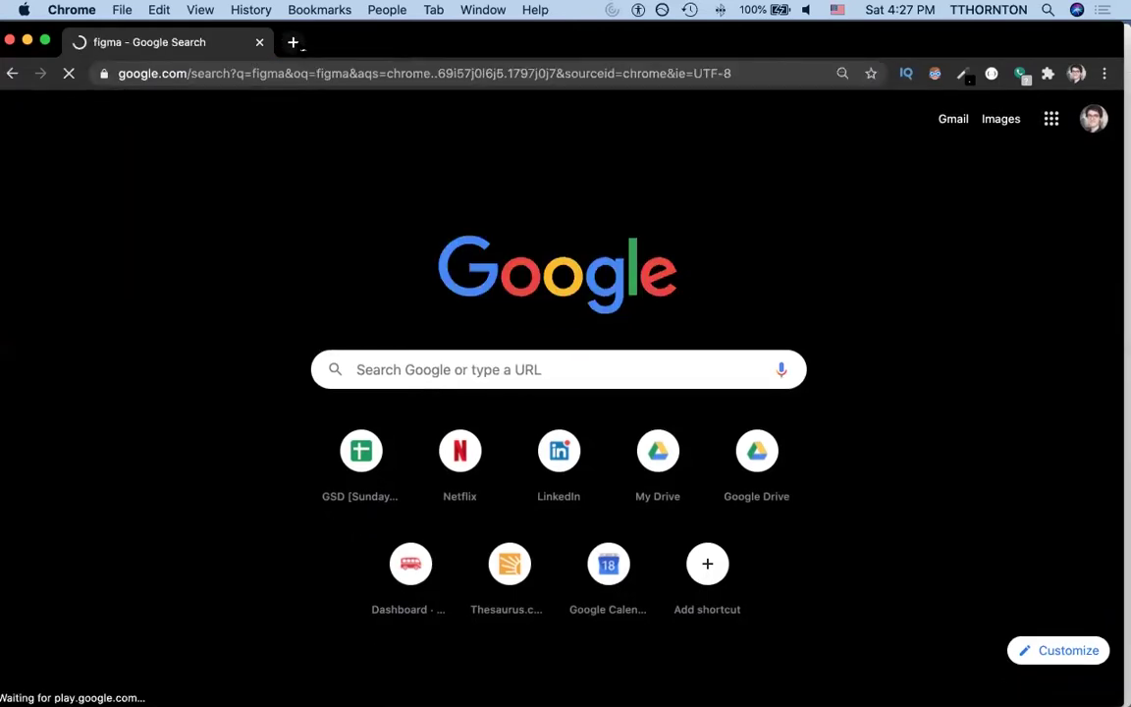
left_click(294, 43)
type("sketh")
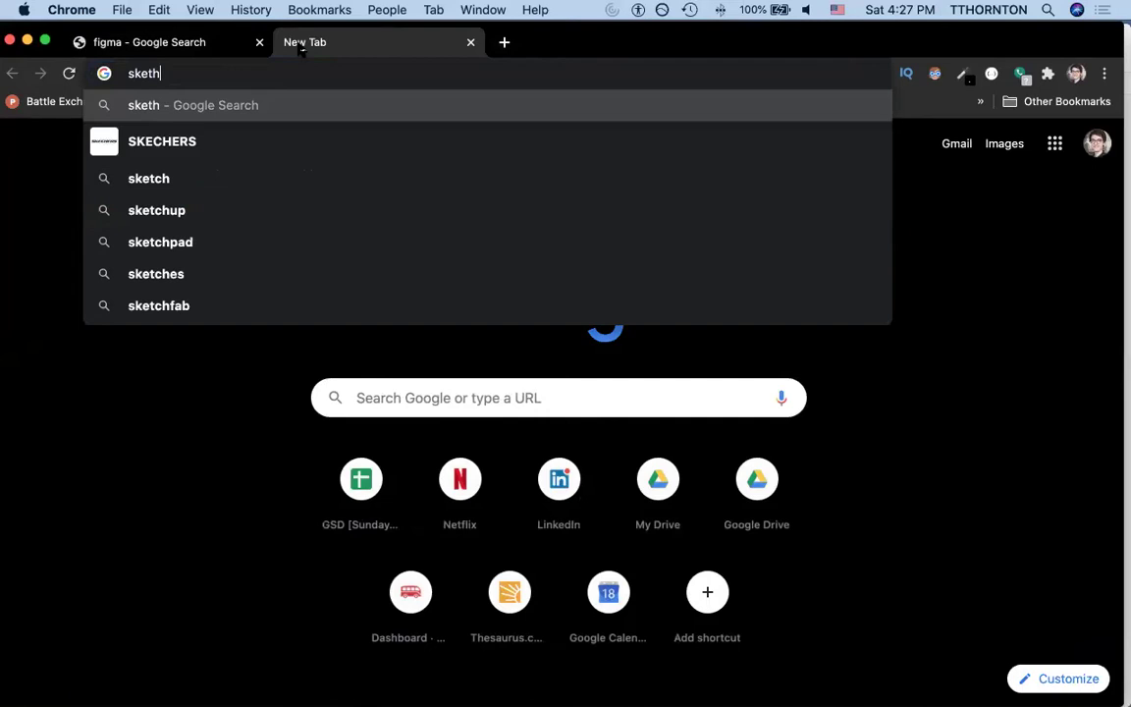
type(" wireframe")
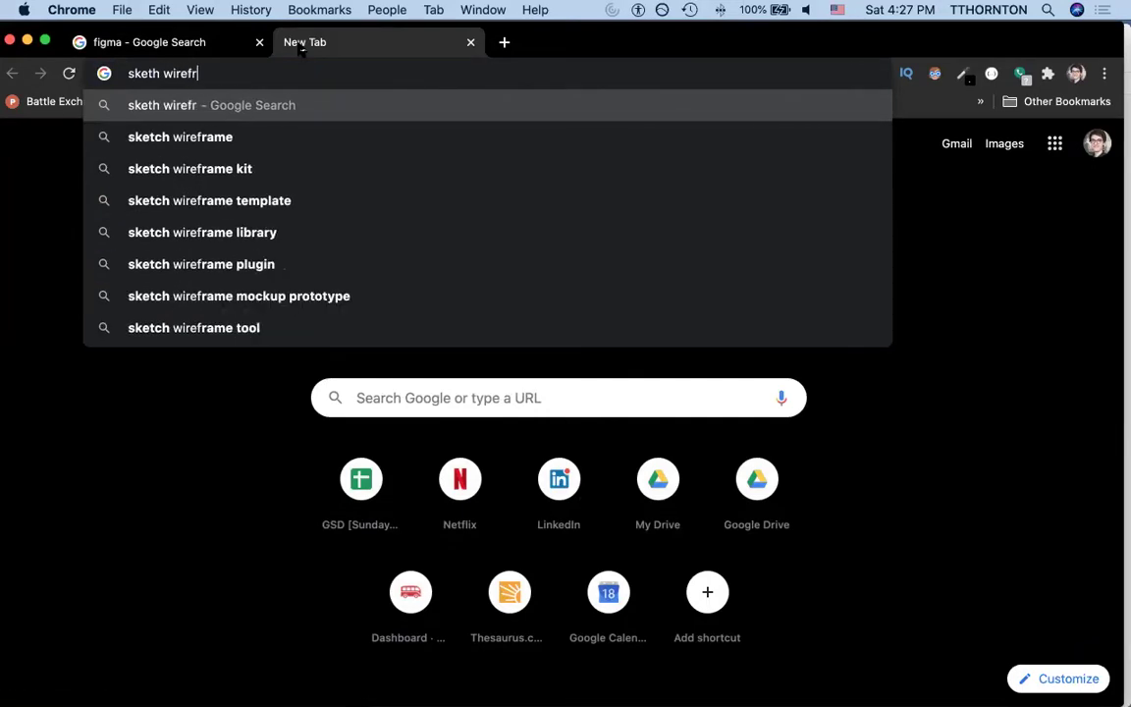
key("Return")
Step: Open the figma.com homepage from the Figma search results and look through it
key("ctrl+shift+Tab")
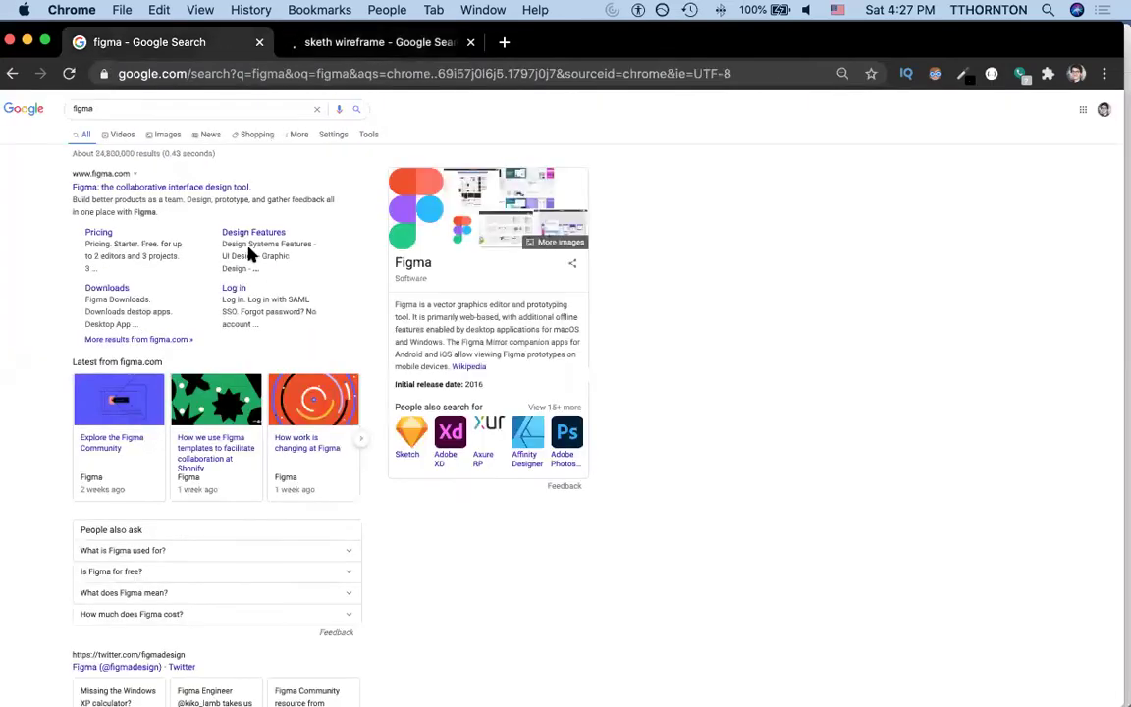
left_click(152, 187)
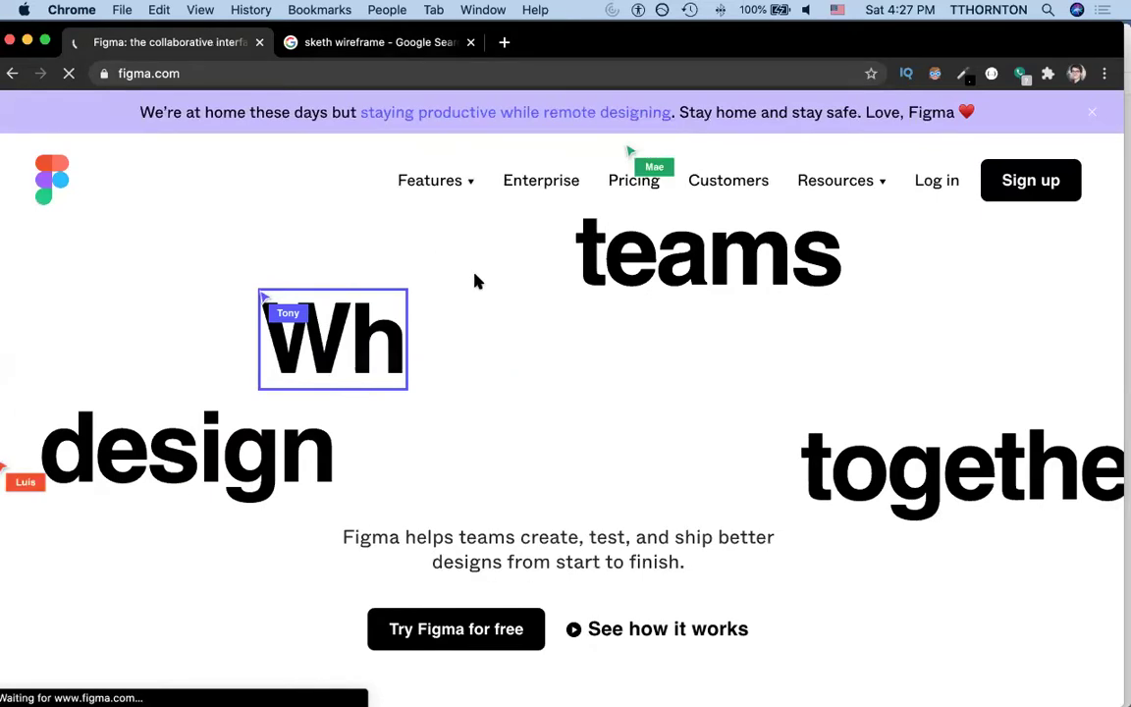
scroll(481, 283, "down", 10)
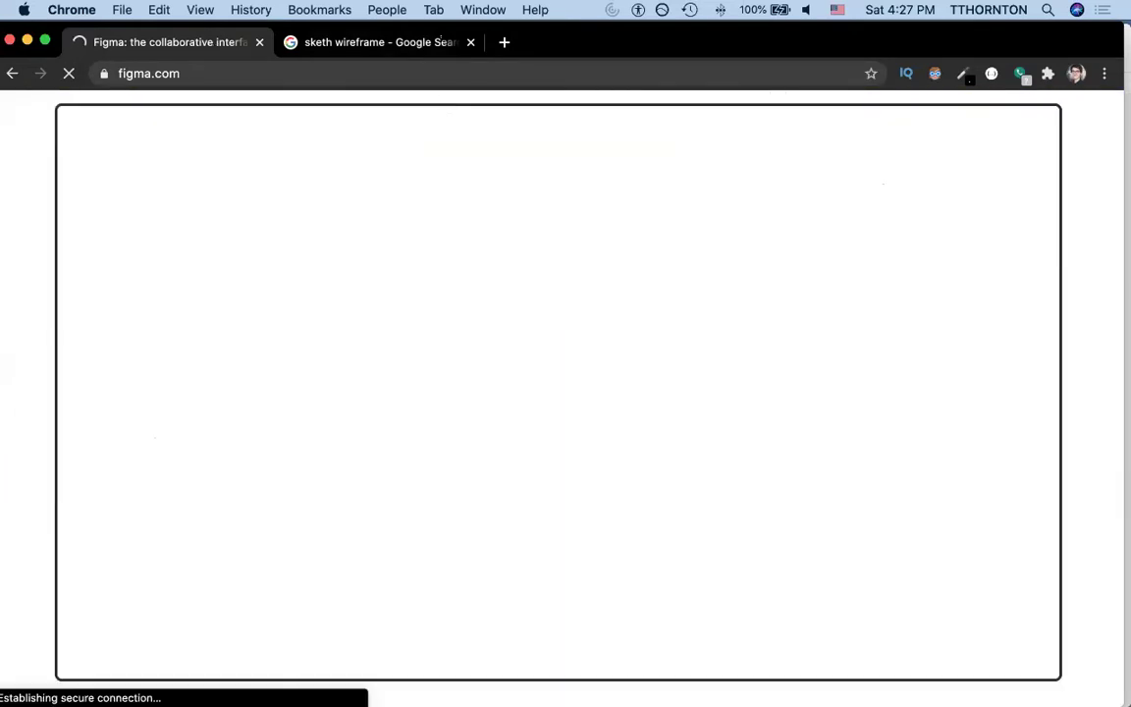
Step: Open the sketch.com homepage from the wireframe search results and look through it
key("ctrl+Tab")
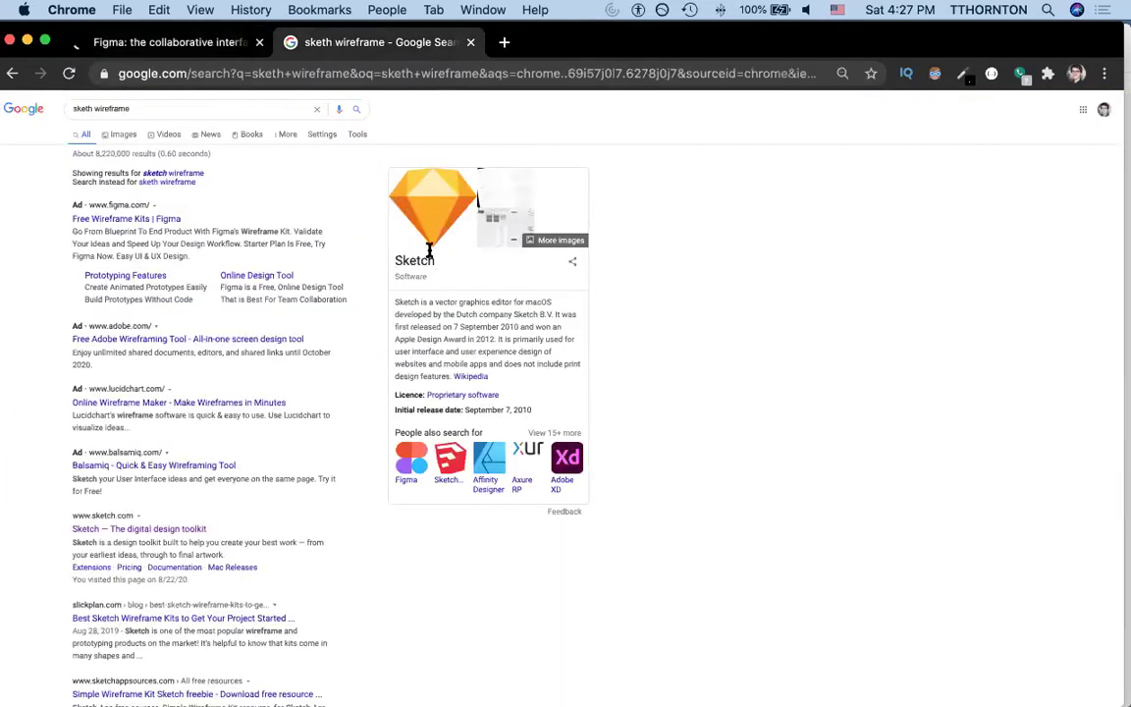
scroll(159, 528, "down", 1)
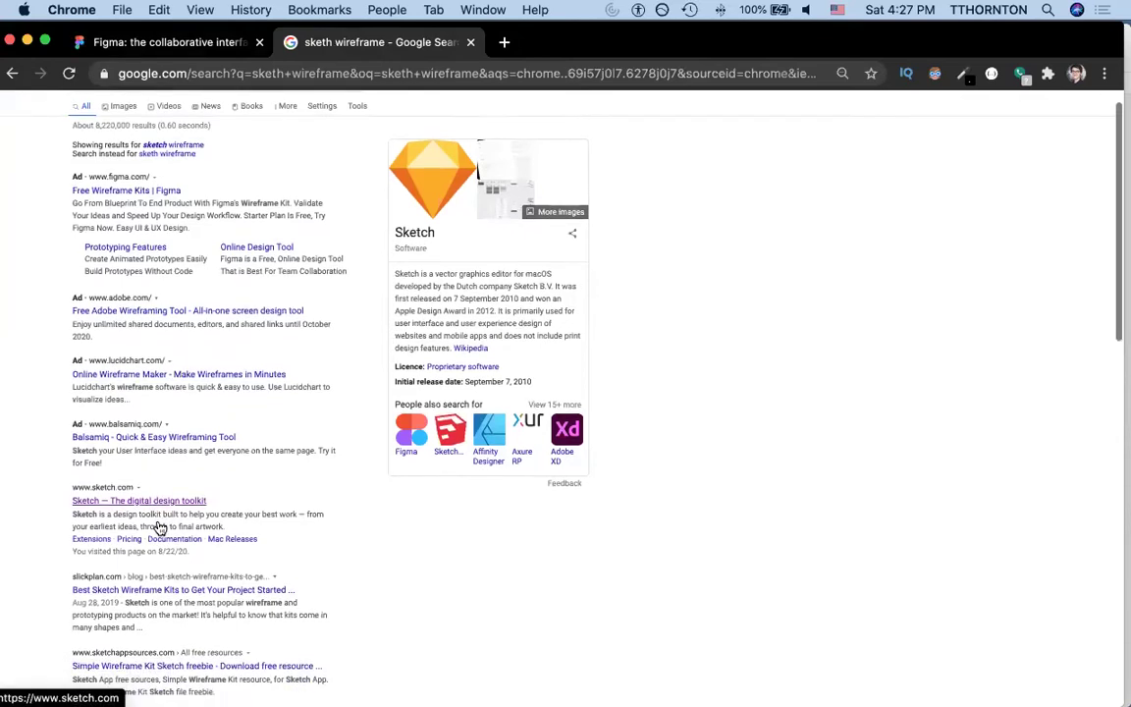
left_click(138, 502)
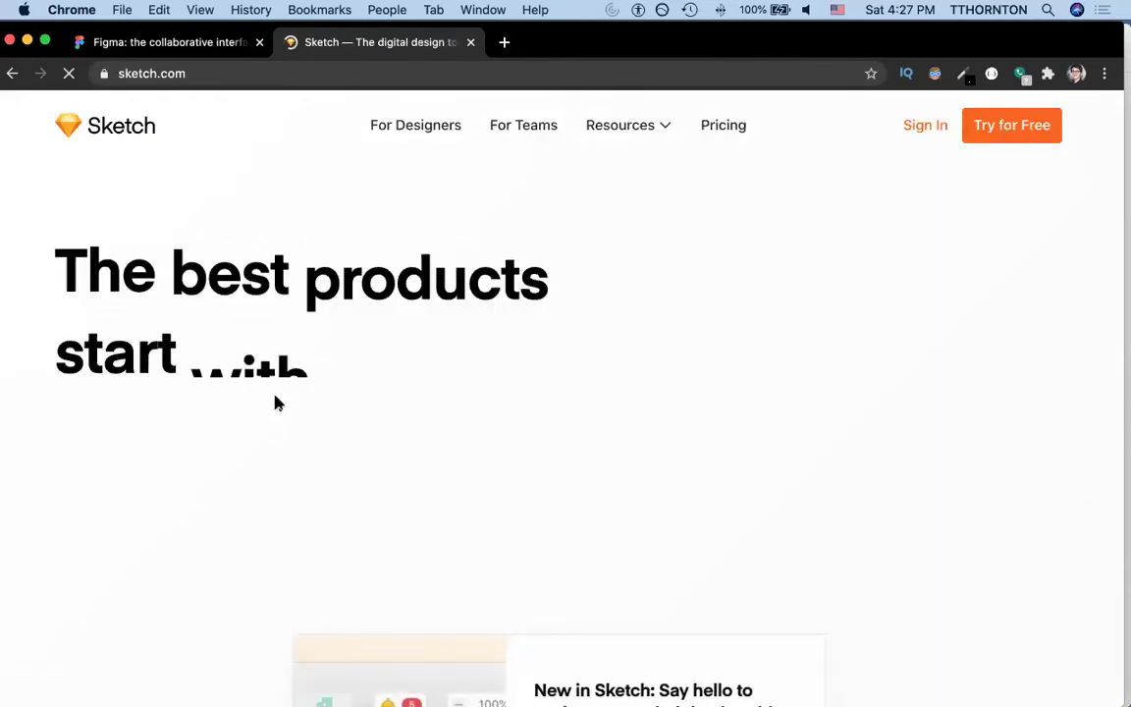
scroll(275, 403, "down", 5)
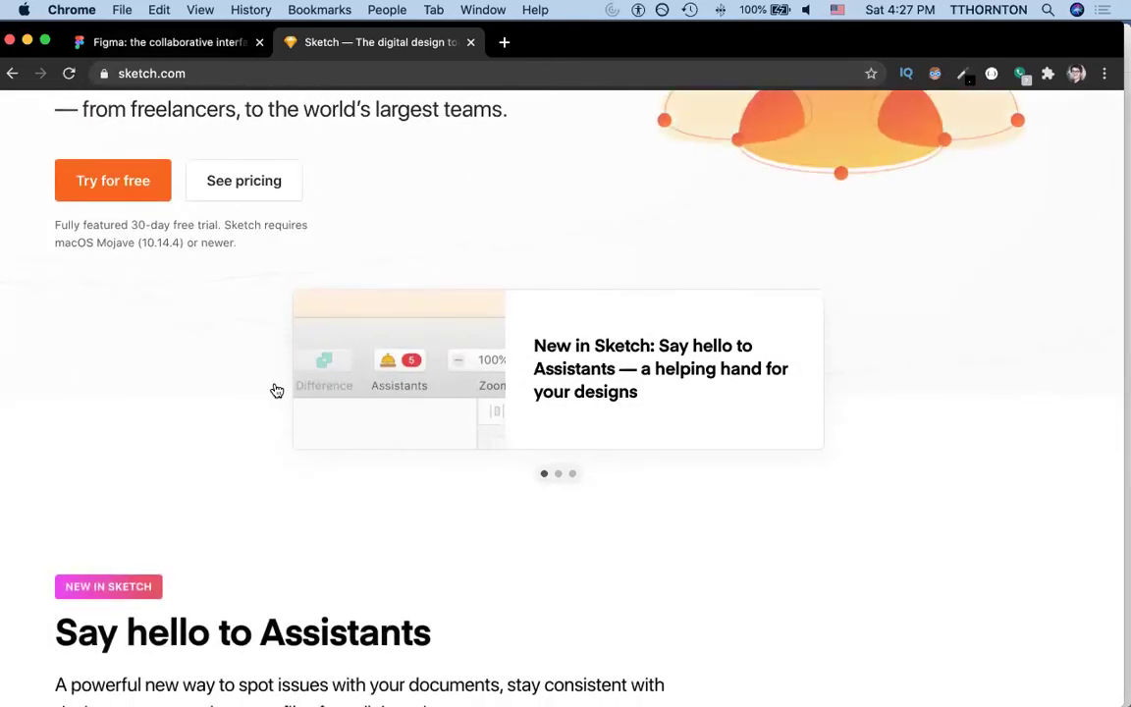
Step: Open the My Drive page of Google Drive at drive.google.com/drive/u/2/my-drive in a new browser tab
left_click(502, 43)
type("spladrive.google.com")
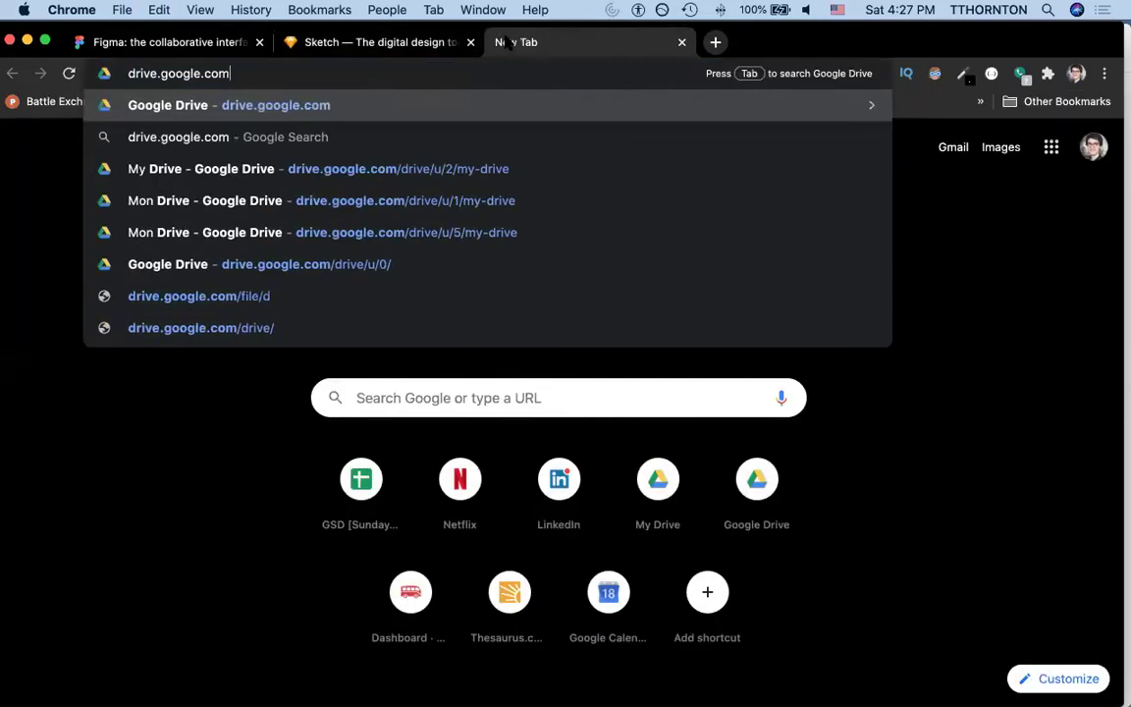
key("Down")
key("Down")
key("Down")
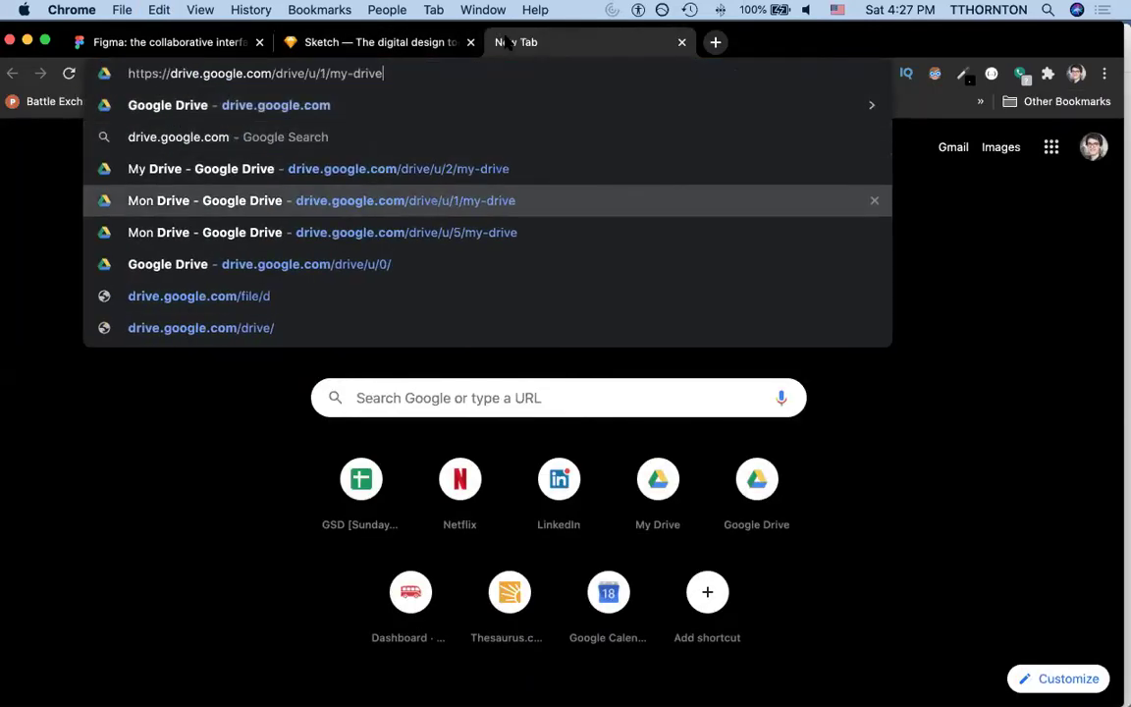
key("Up")
key("Return")
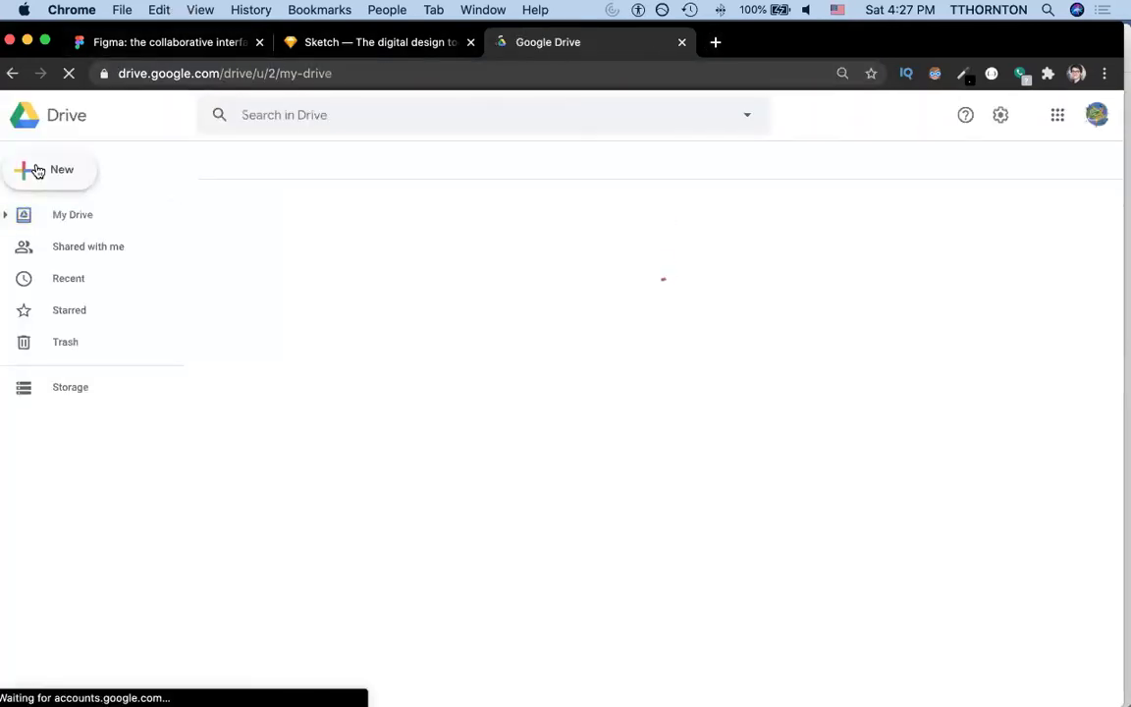
Step: Create a blank Google Slides presentation from My Drive and close the Drive tab
left_click(36, 172)
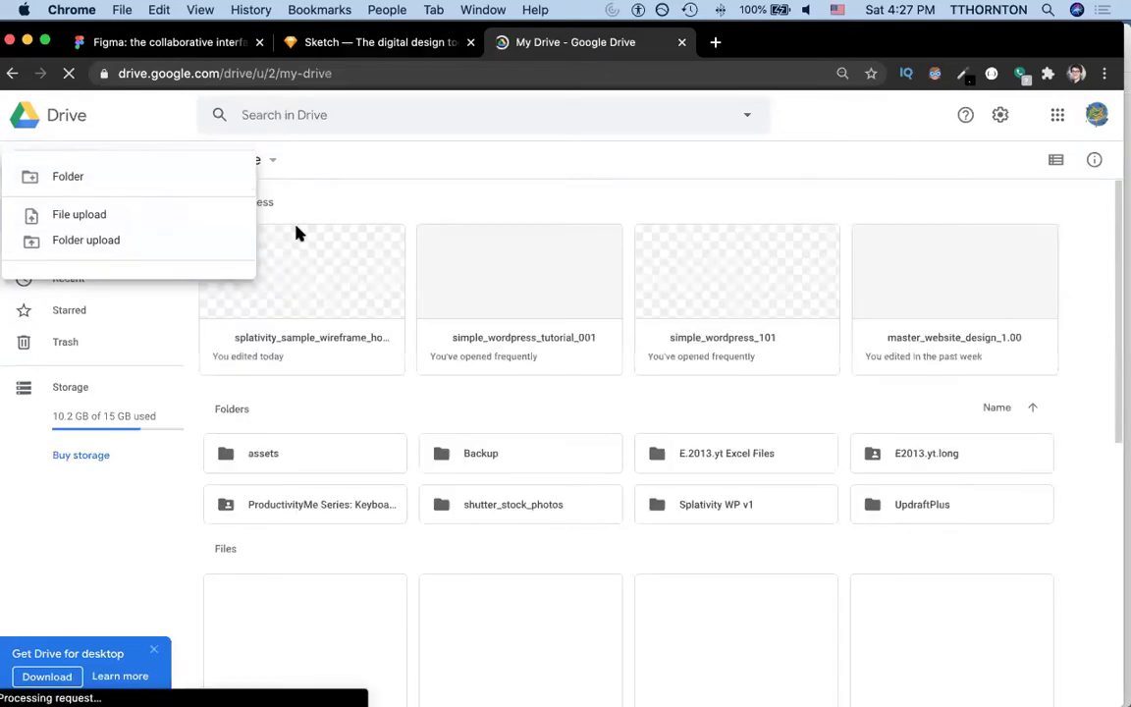
left_click(56, 171)
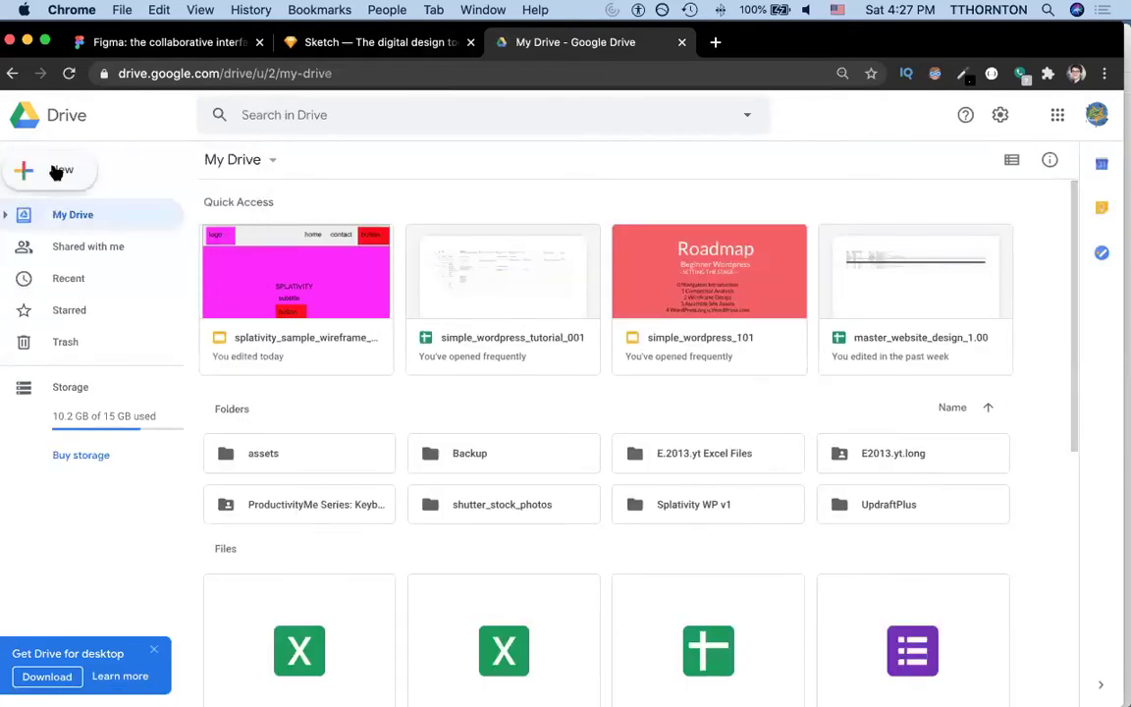
left_click(56, 172)
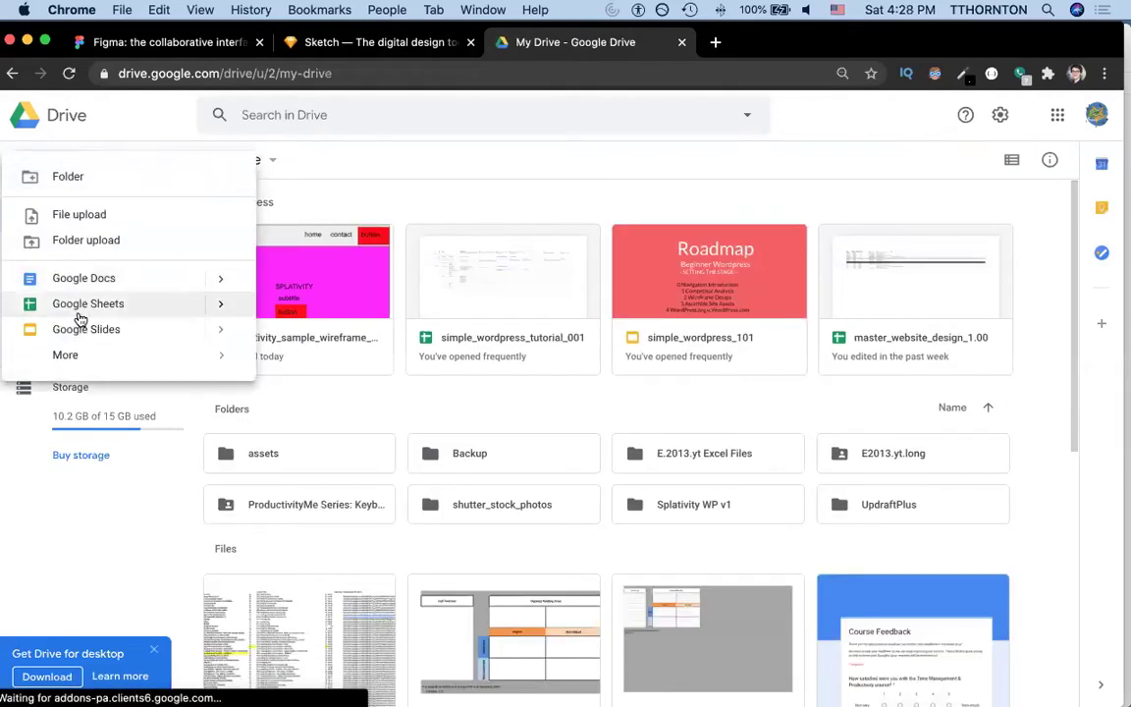
left_click(89, 330)
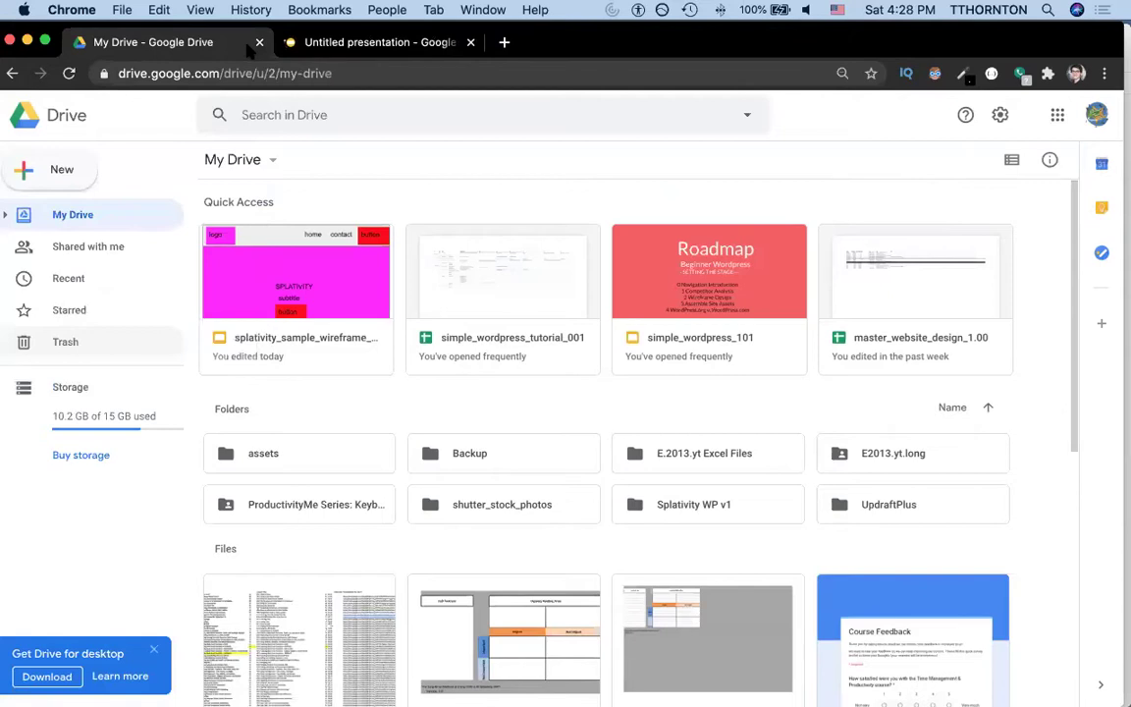
left_click(259, 42)
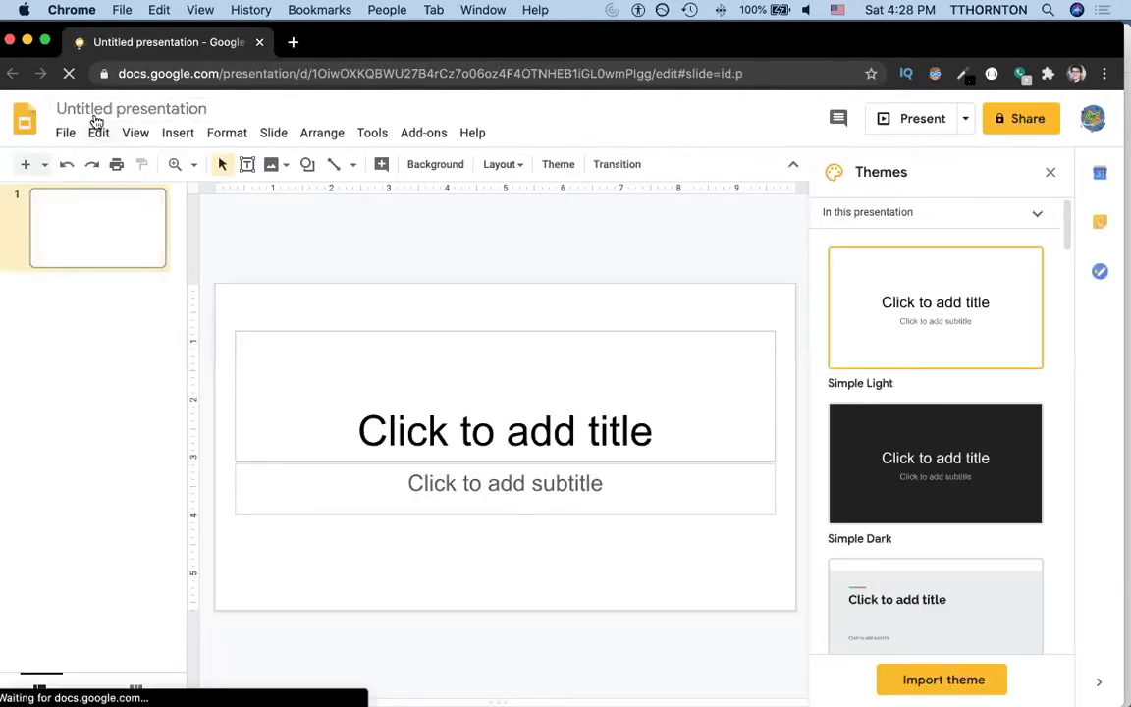
Step: Rename the untitled presentation as sample_wireframe_splativity_home
left_click(93, 111)
left_click(93, 111)
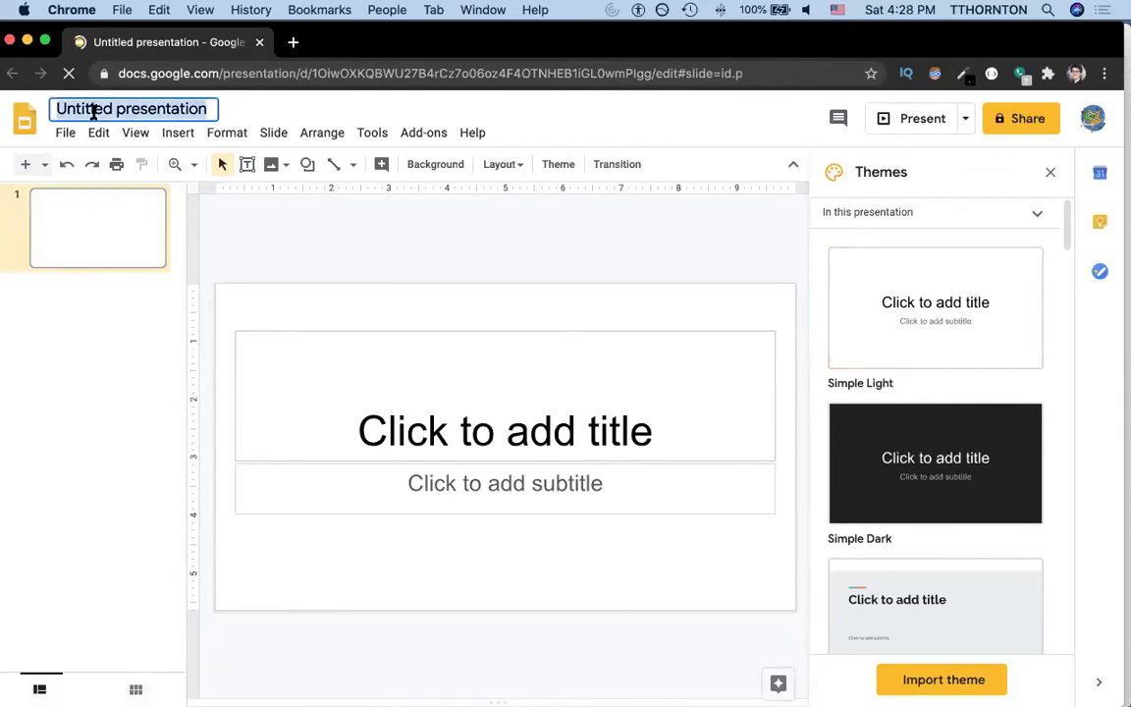
type("sample_w")
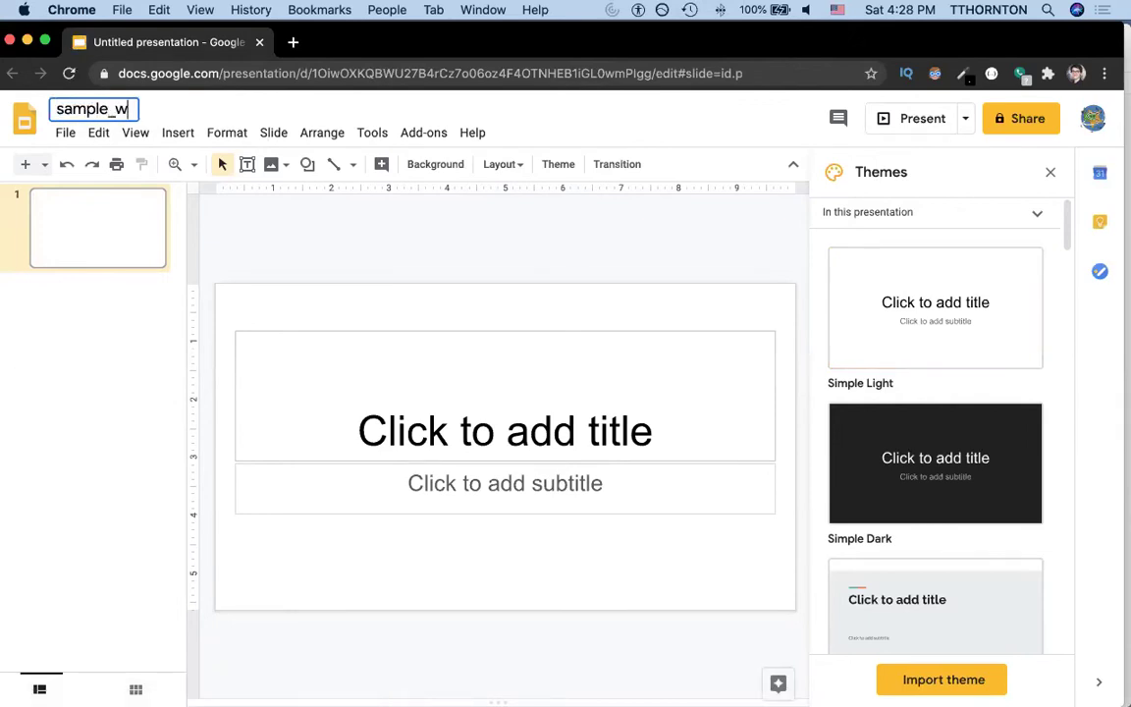
type("ireframe_wo")
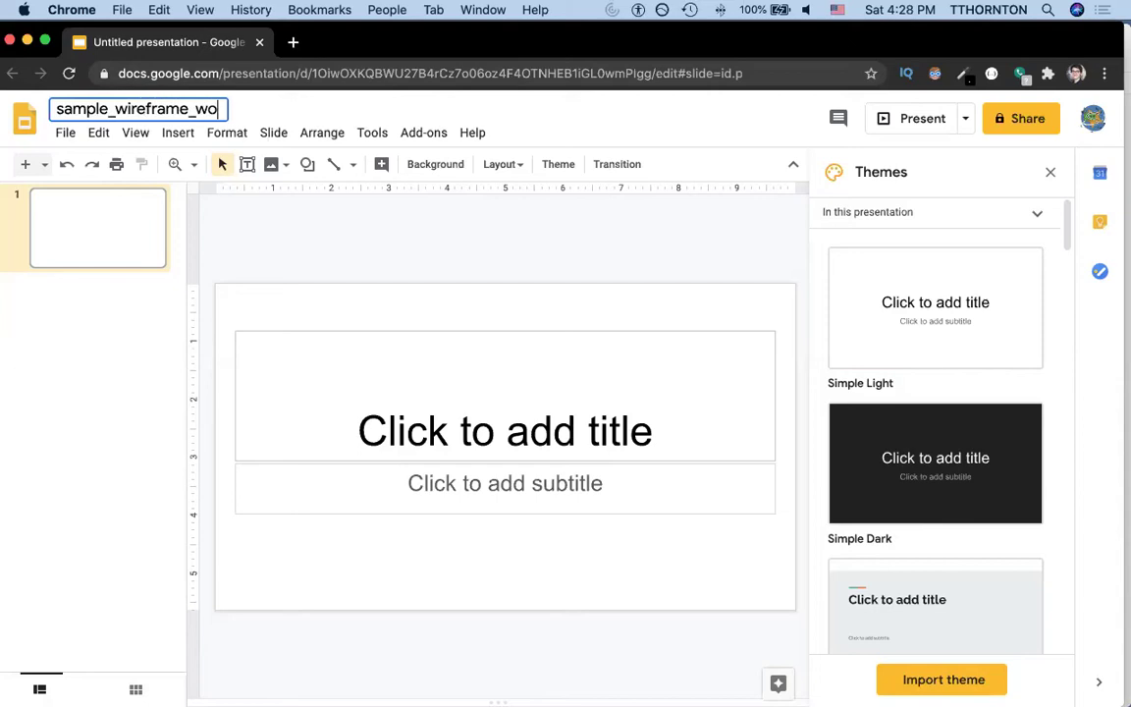
key("BackSpace")
key("BackSpace")
type("splativt")
key("BackSpace")
type("ity")
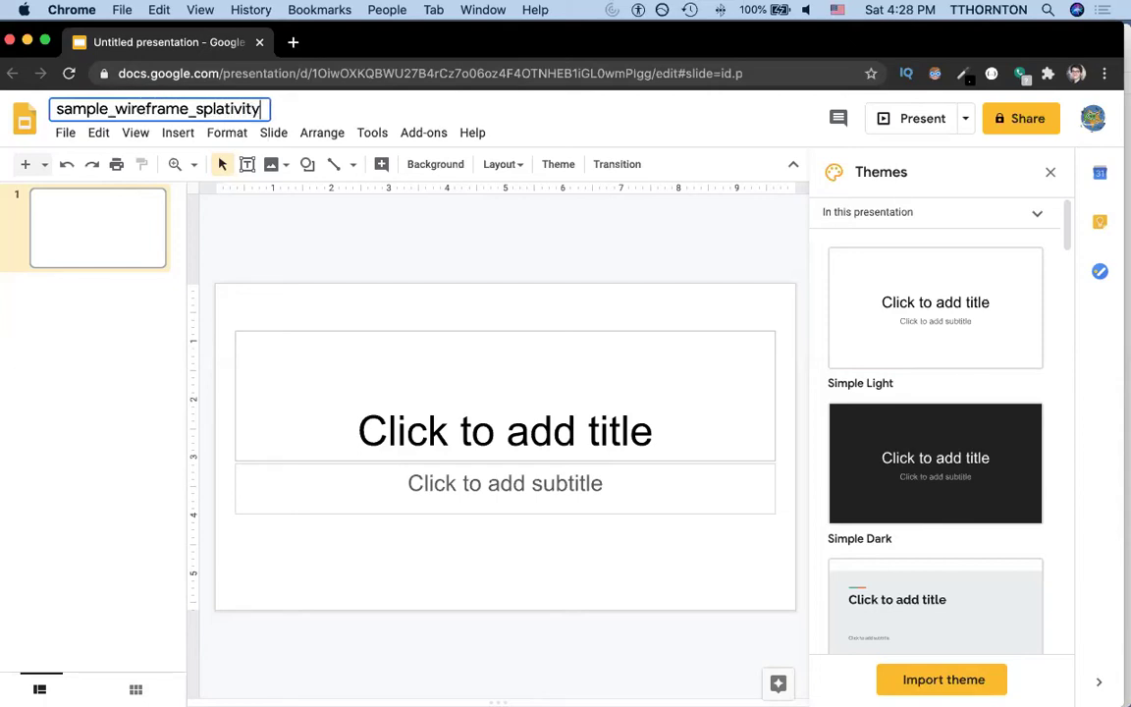
type("_home")
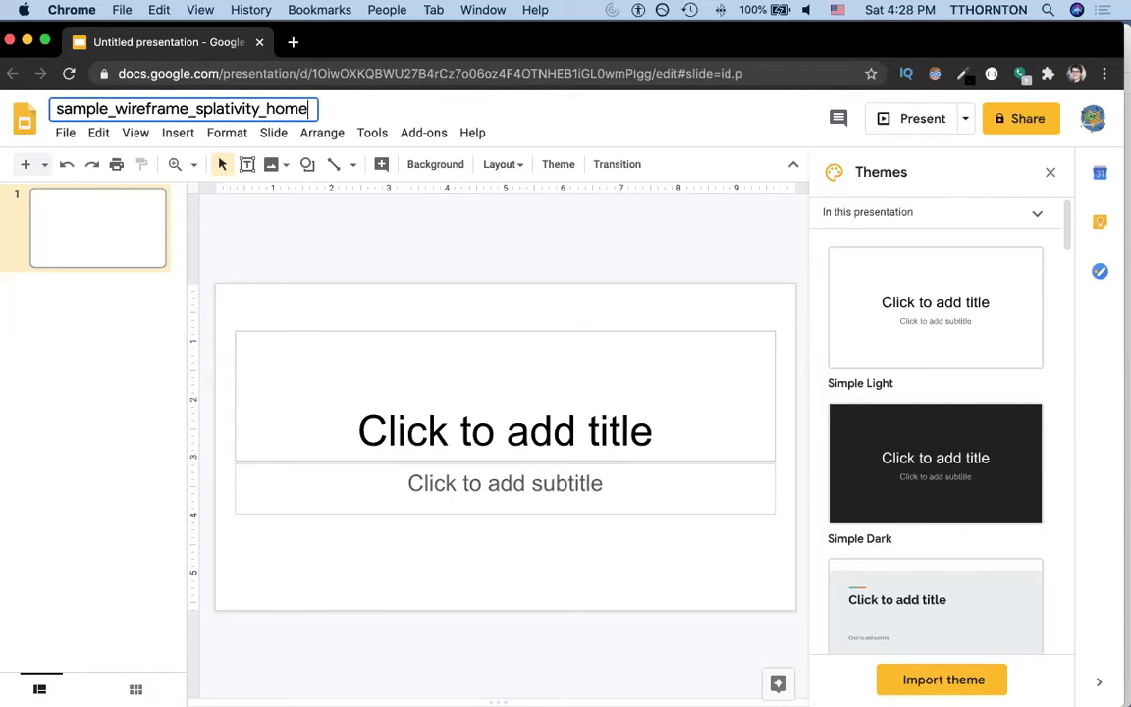
key("Return")
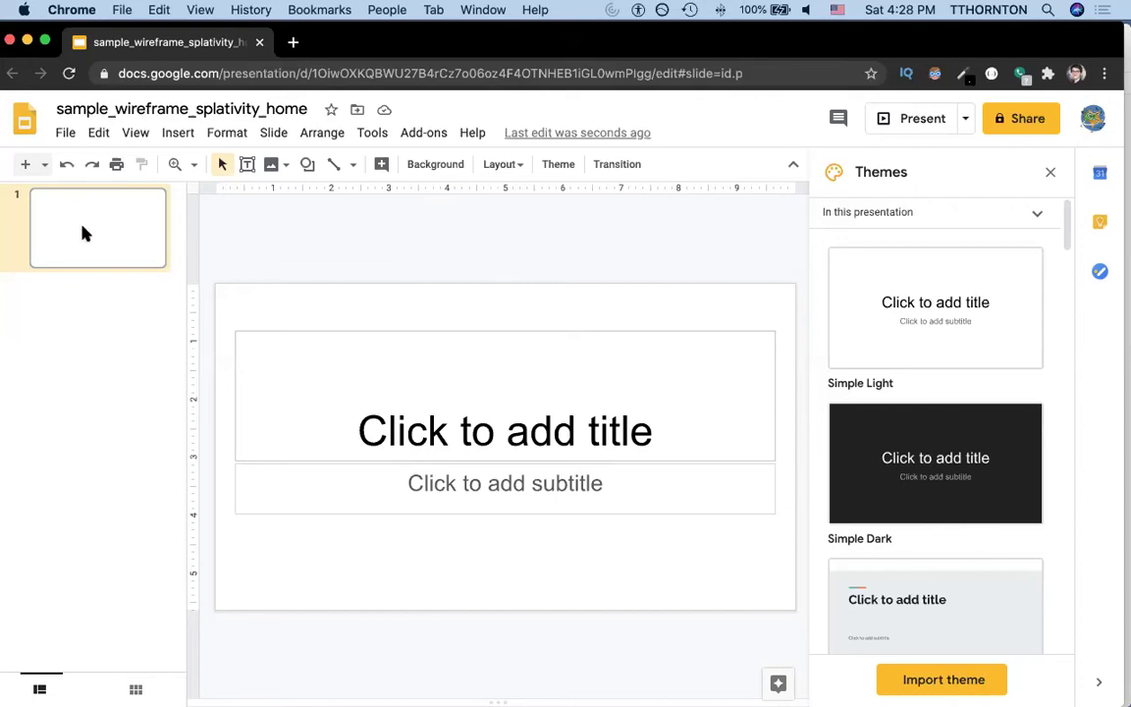
Step: Set a custom portrait page size in inches by swapping the slide's width and height, making it 10 inches high
left_click(65, 132)
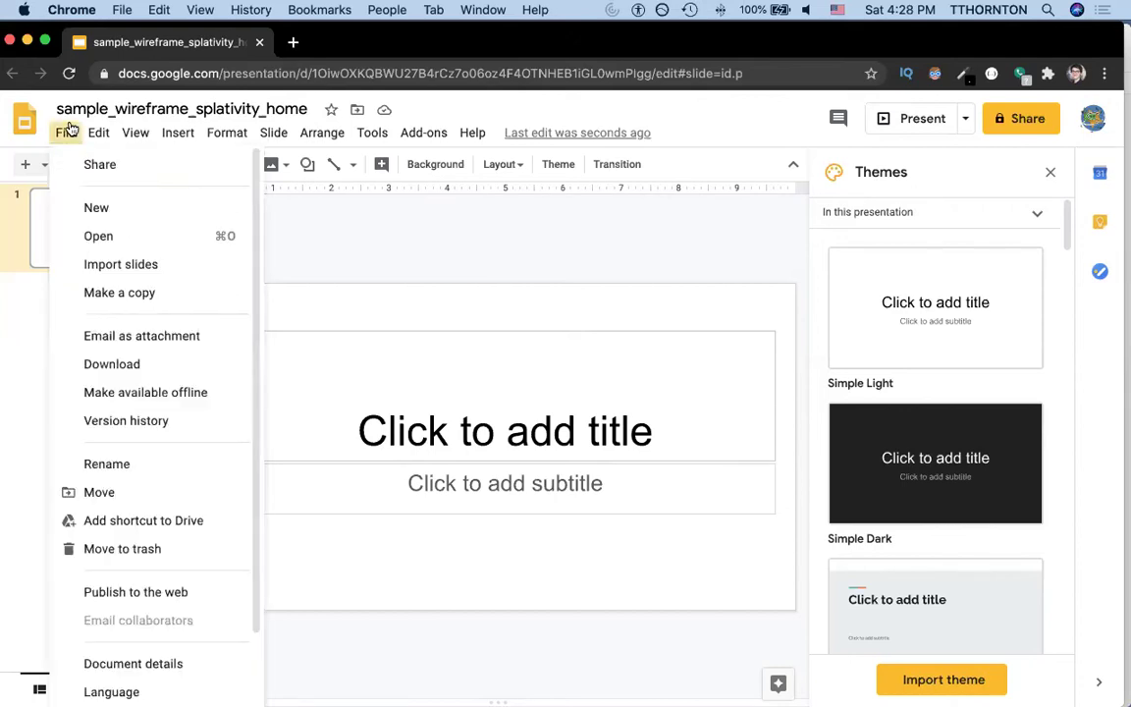
scroll(151, 668, "down", 3)
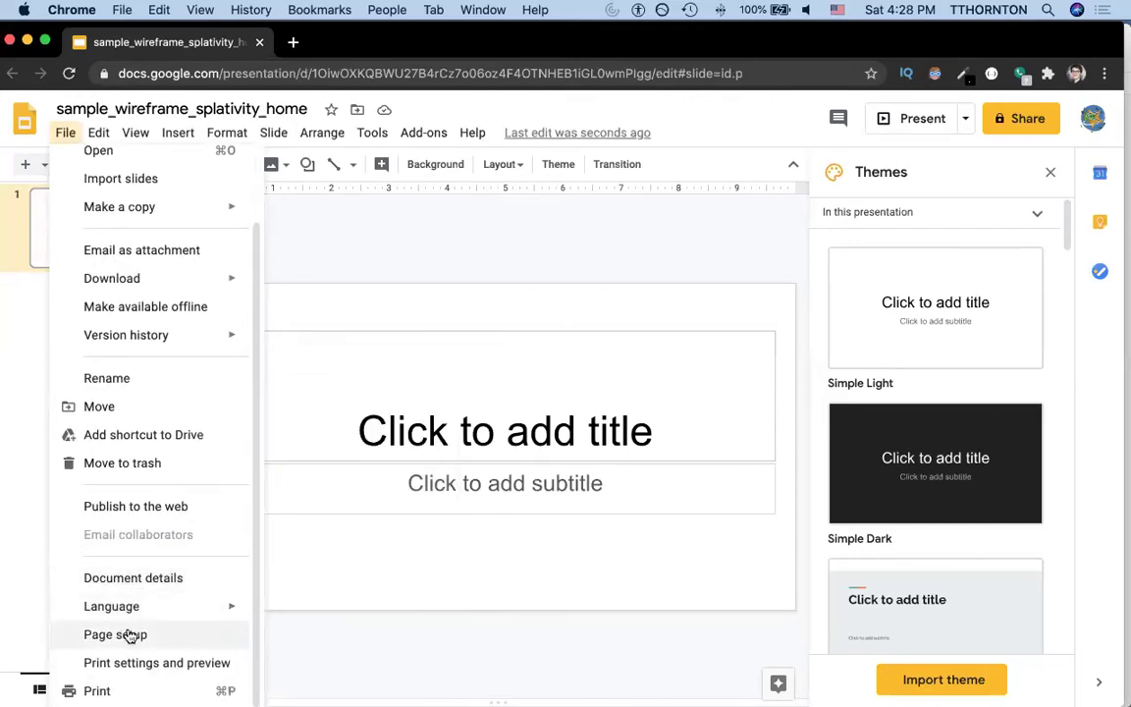
left_click(130, 635)
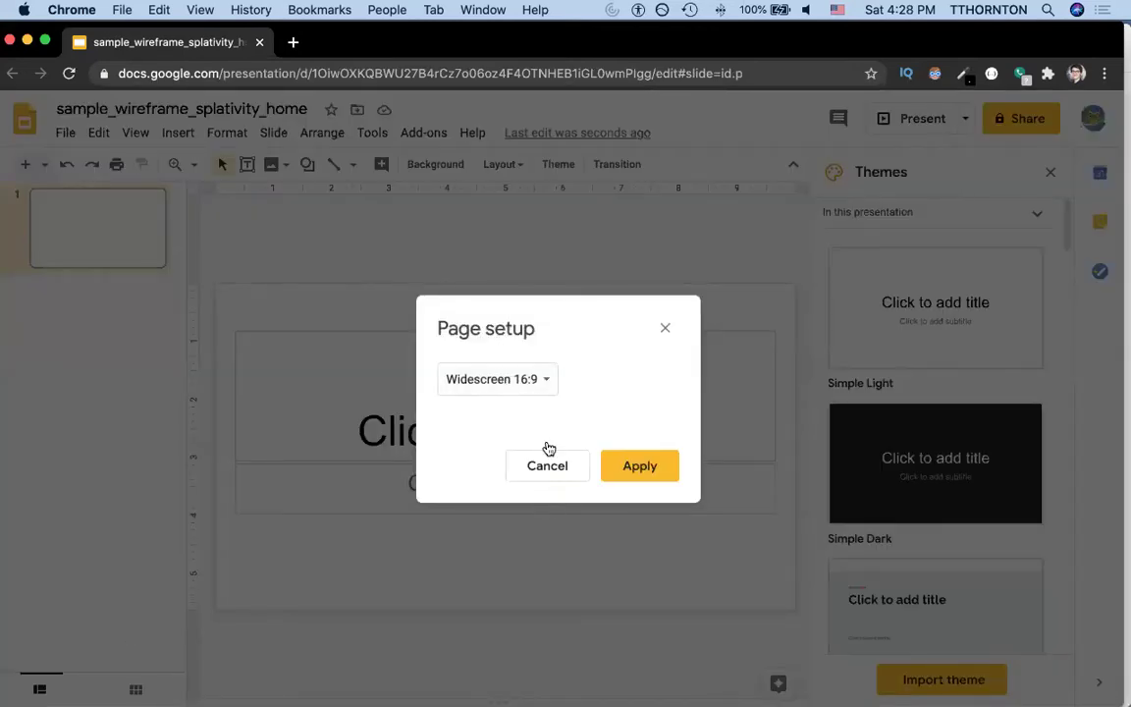
left_click(519, 380)
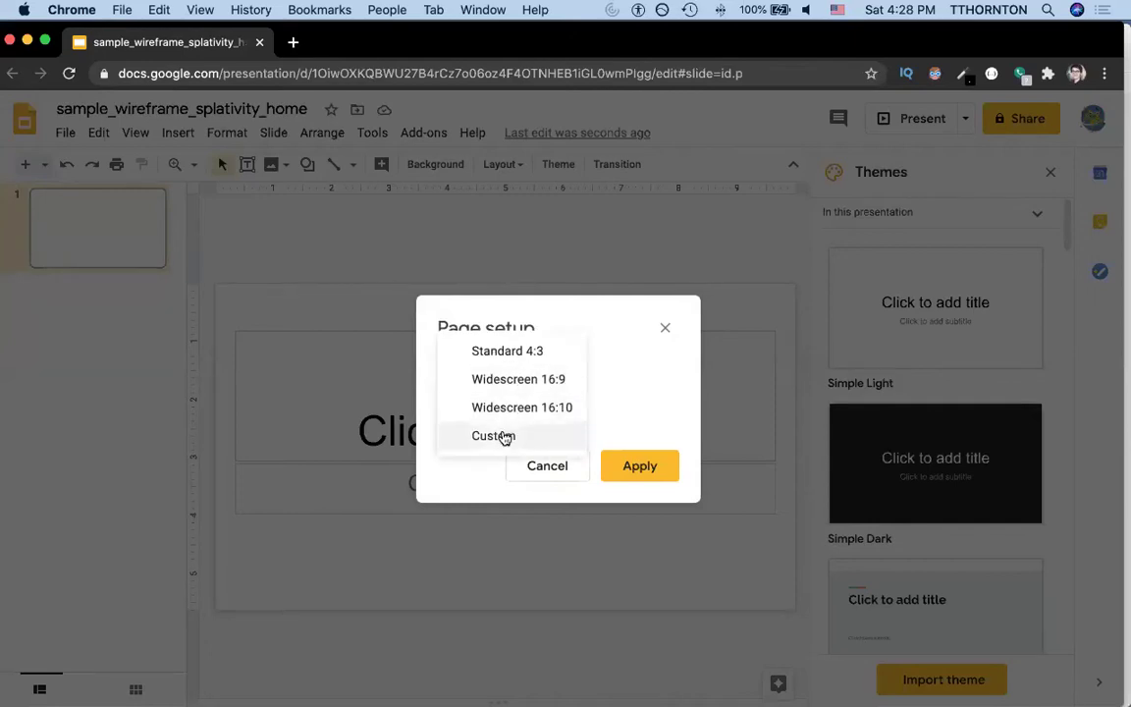
left_click(504, 438)
left_click(538, 429)
key("super+c")
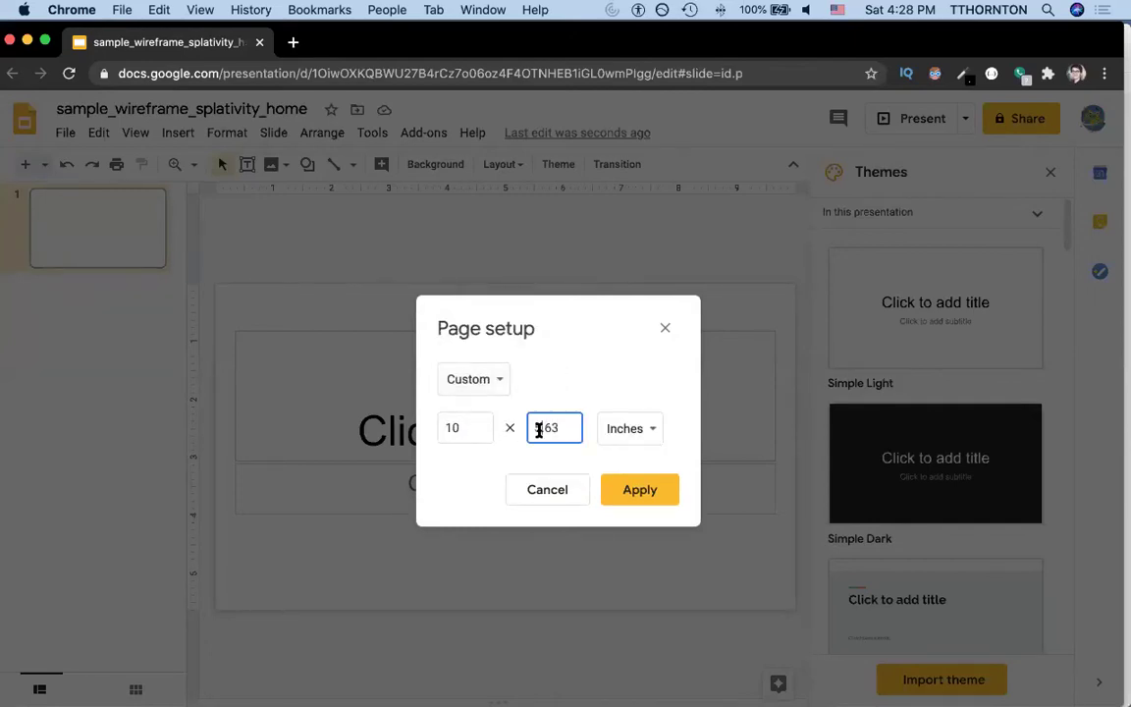
left_click(444, 427)
key("super+v")
left_click(550, 428)
type("1")
left_click(641, 496)
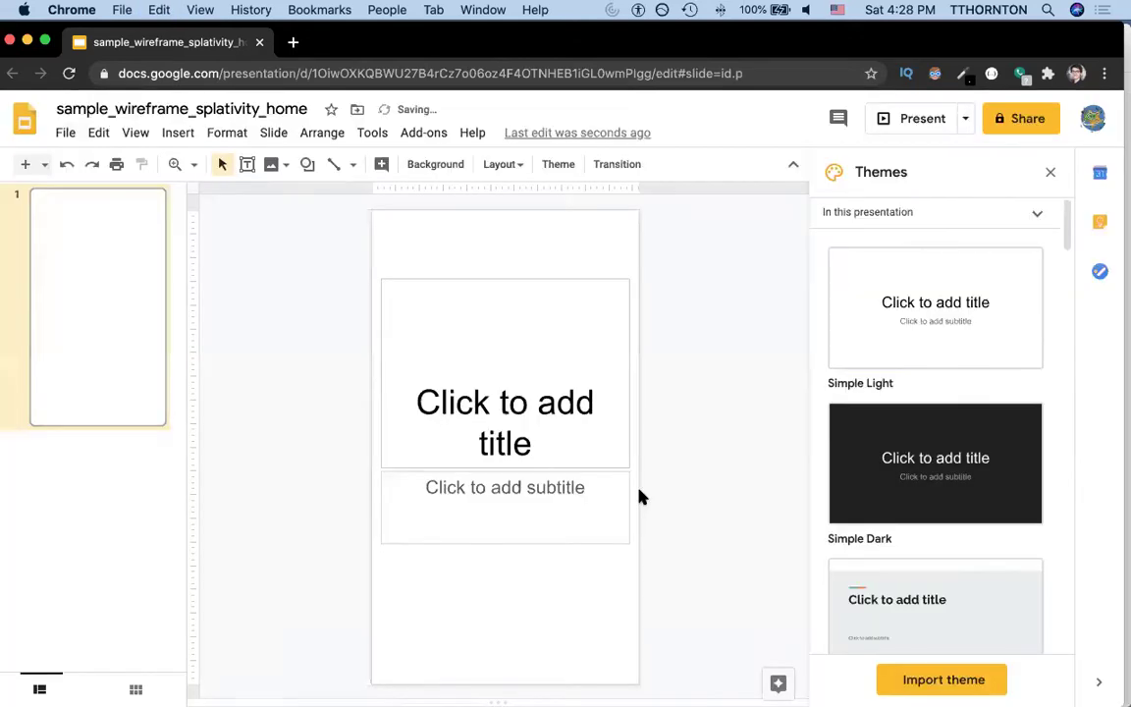
Step: Left-align the text of the title placeholder and leave its text editing with the box selected
left_click(493, 355)
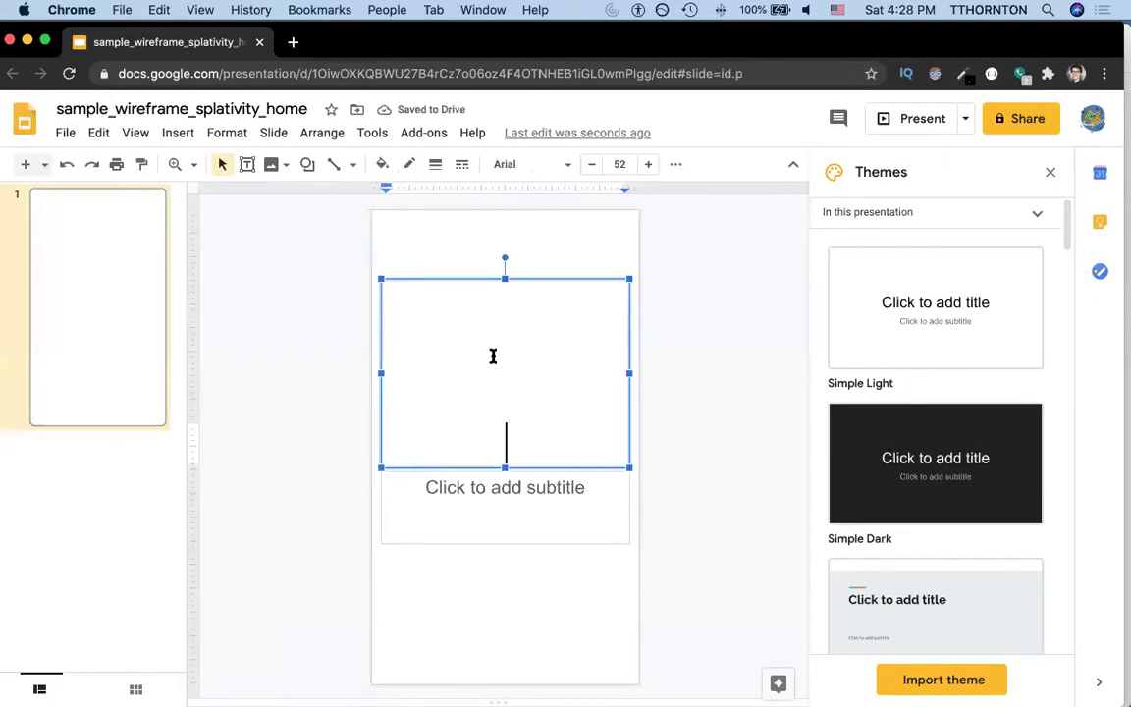
key("super+shift+l")
key("Escape")
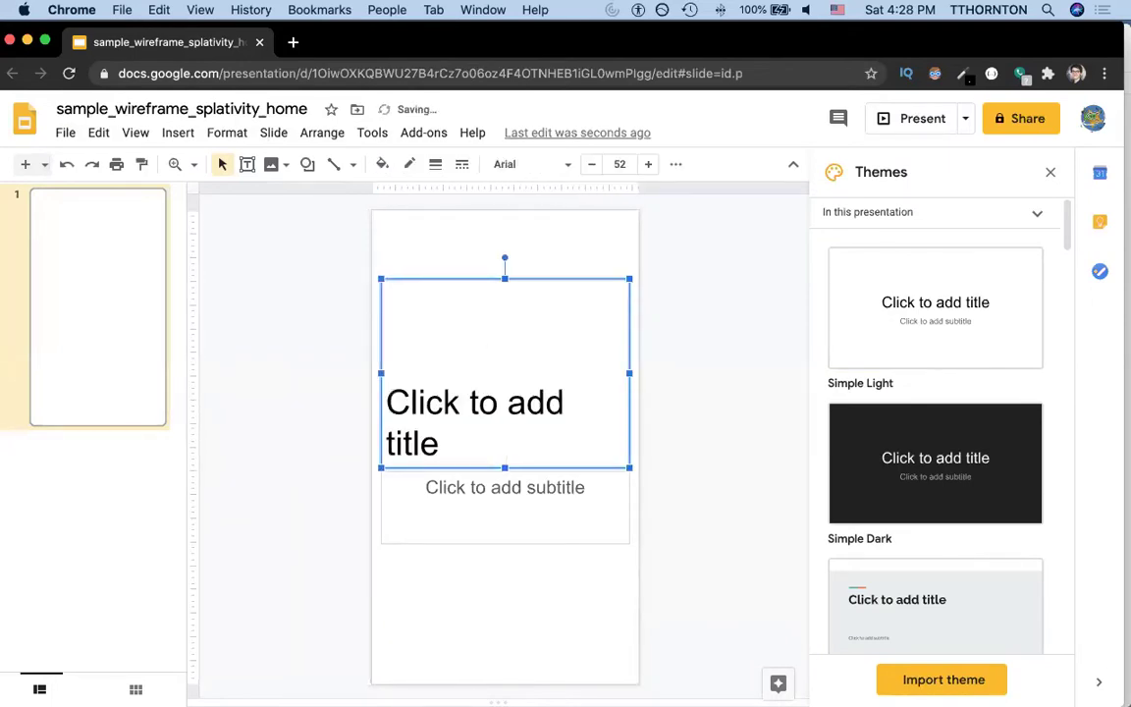
Step: Try deleting the title and subtitle placeholders from the slide, and undo both deletions
key("BackSpace")
left_click(486, 473)
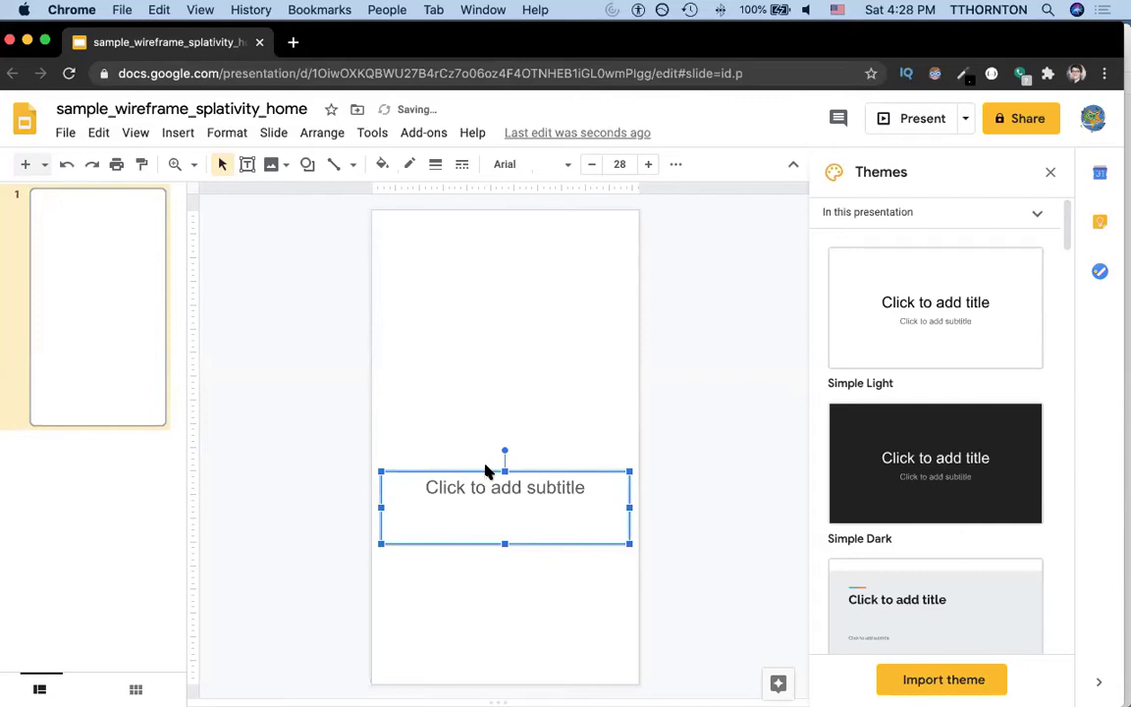
key("BackSpace")
key("super+z")
key("super+z")
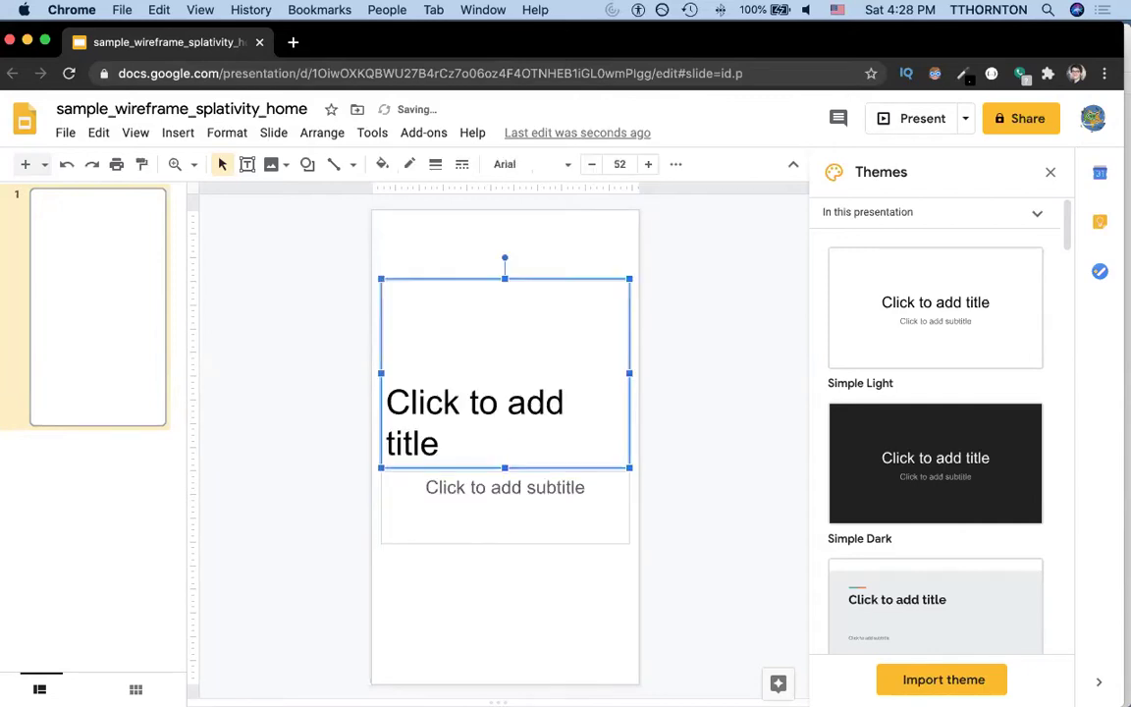
Step: Apply the blank layout to slide 1 to clear its title and subtitle placeholders
right_click(69, 374)
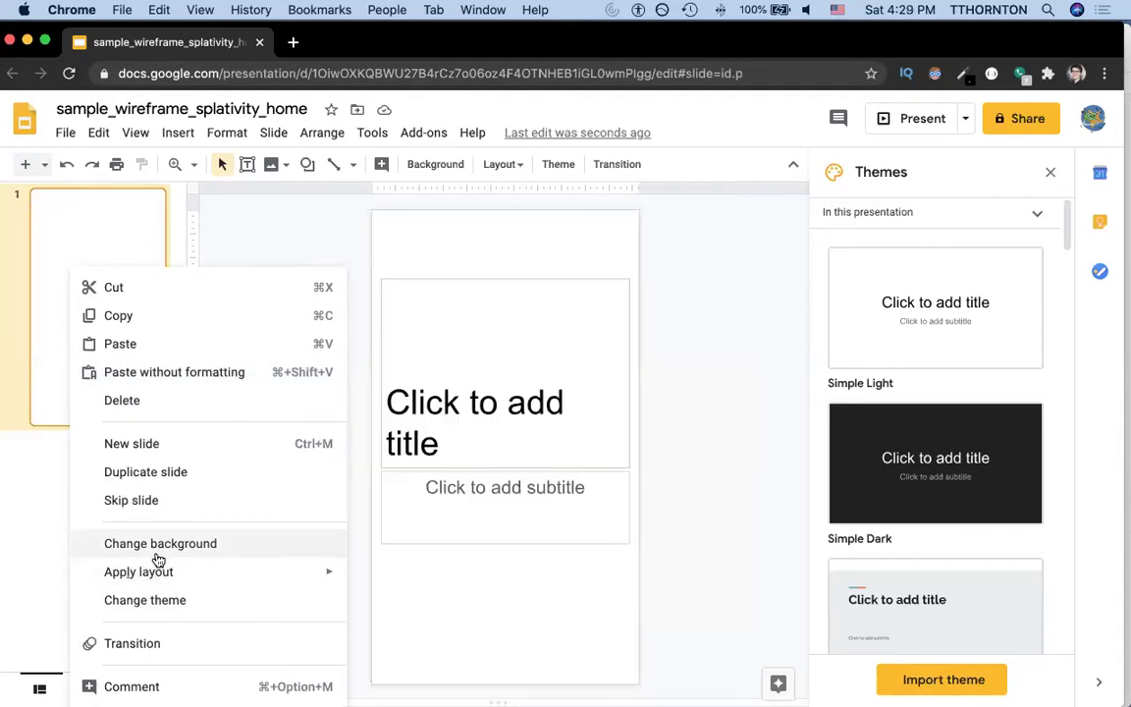
mouse_move(171, 574)
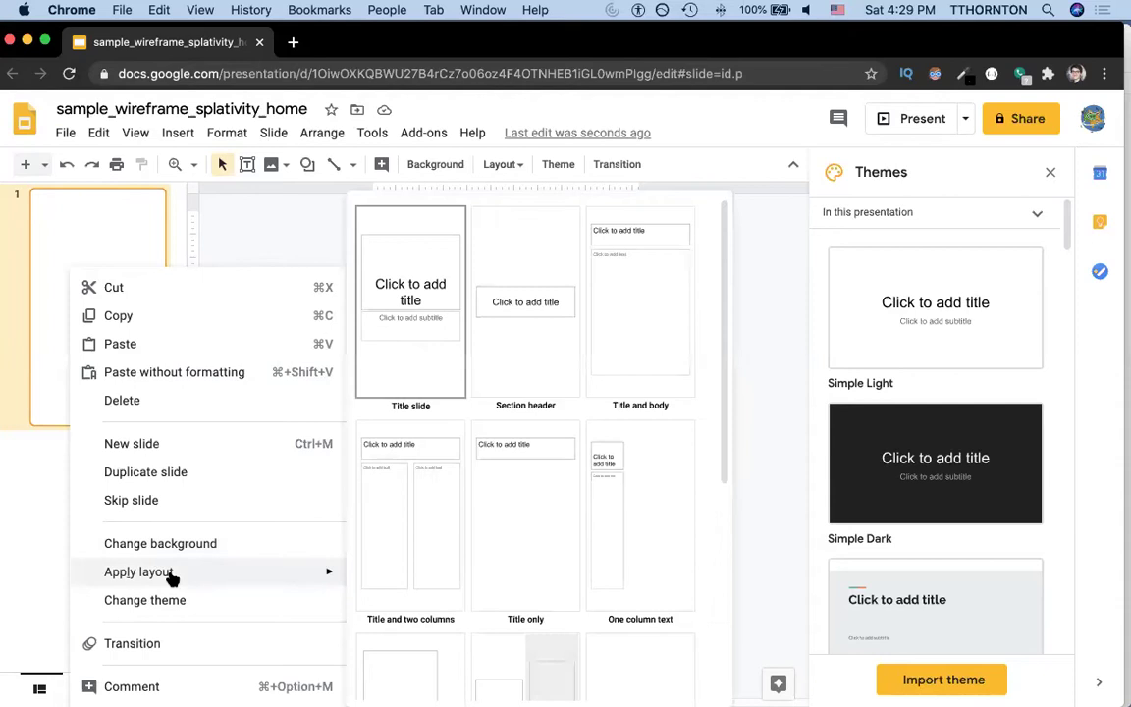
scroll(536, 473, "down", 5)
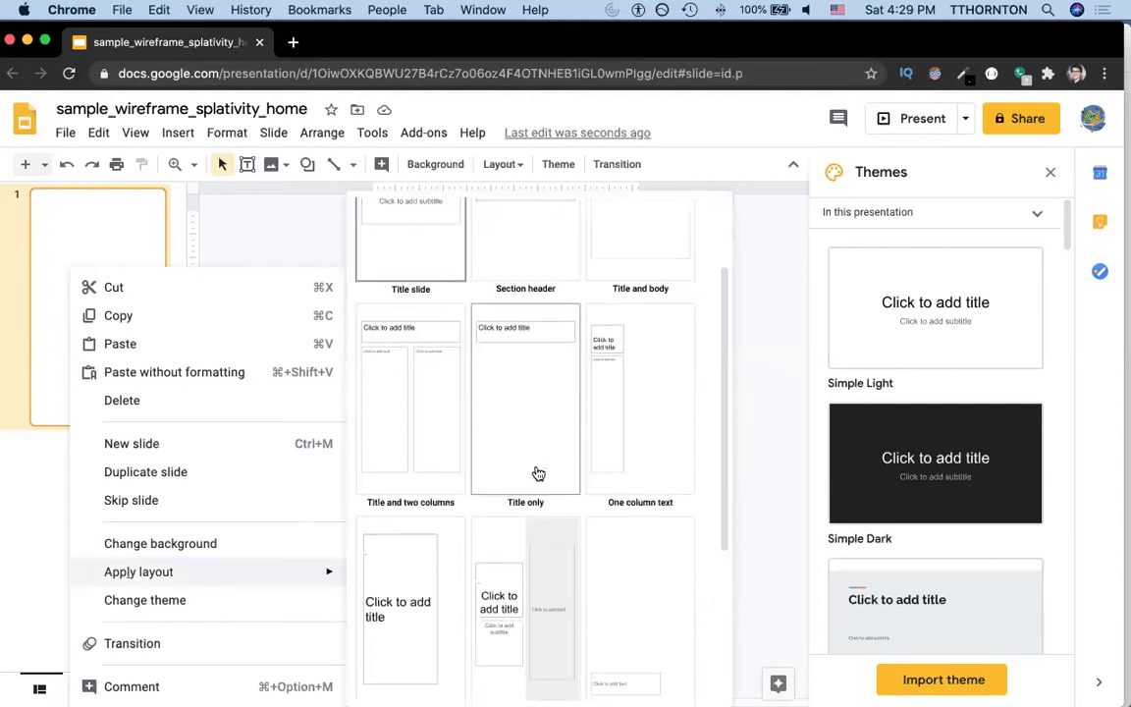
left_click(519, 544)
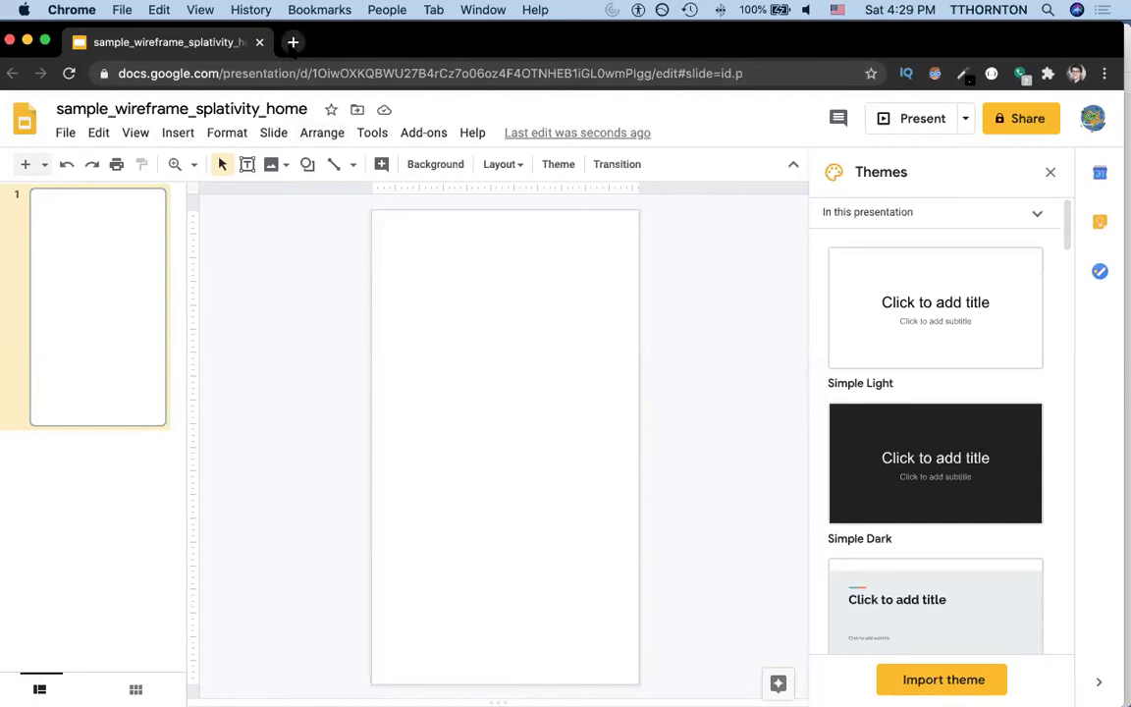
Step: Open wpastra.com in a new browser tab and go to its Starter Templates gallery
left_click(291, 45)
type("sp")
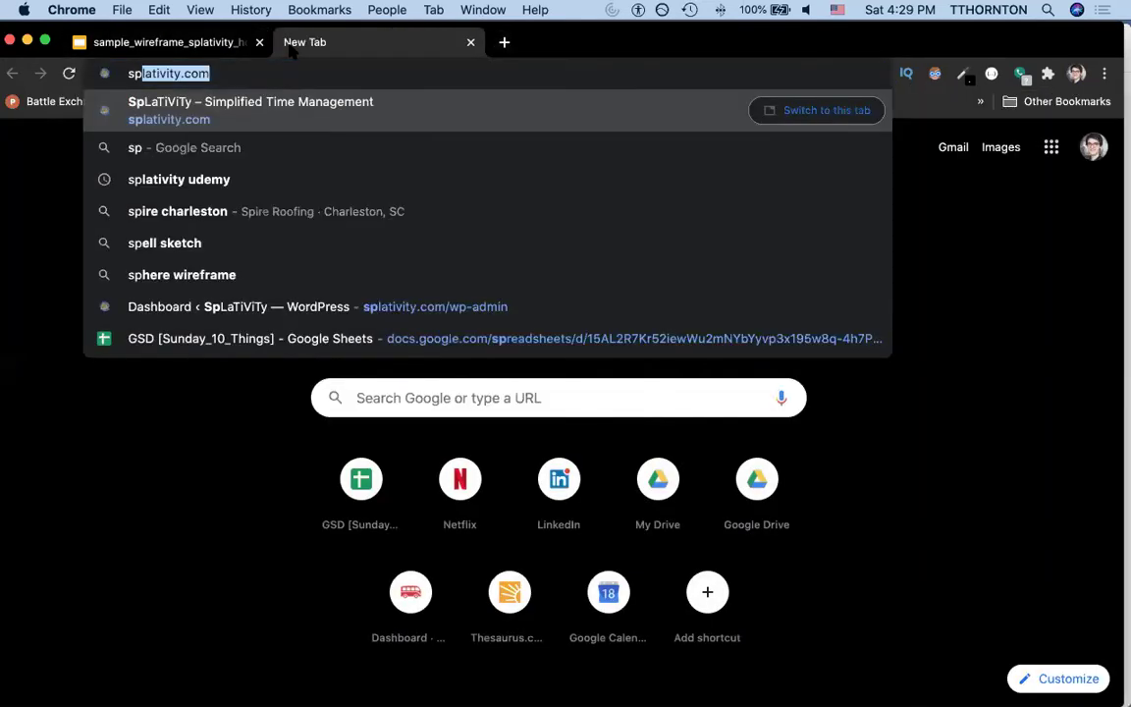
key("super+a")
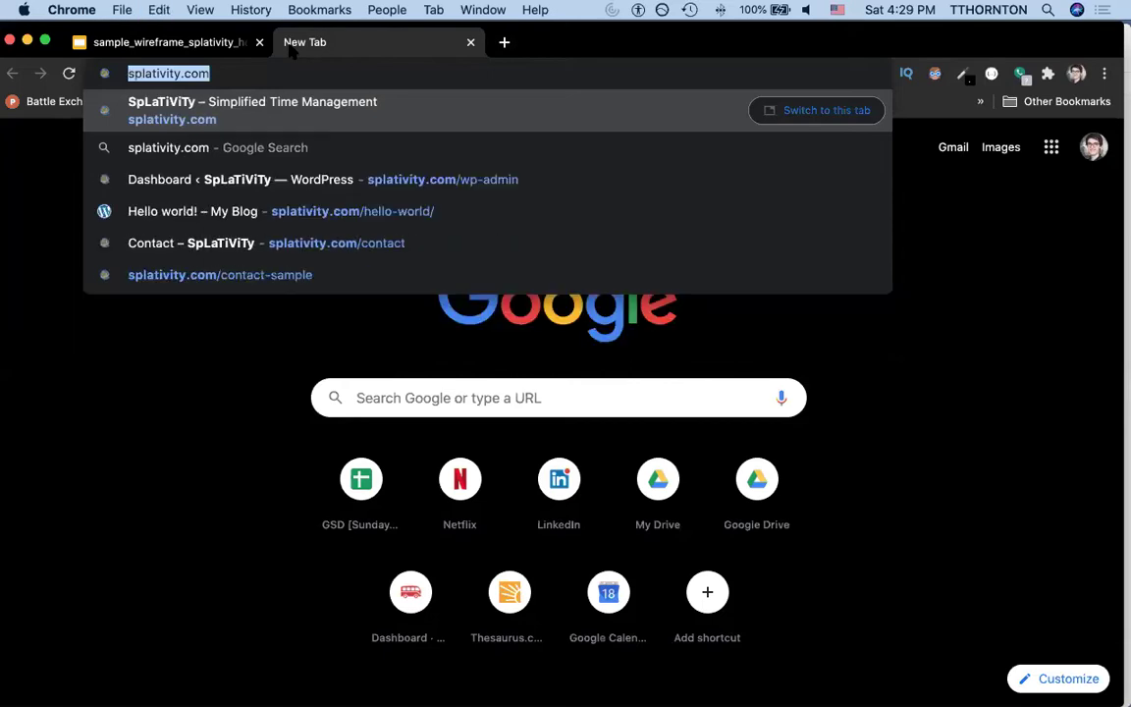
type("wpastra")
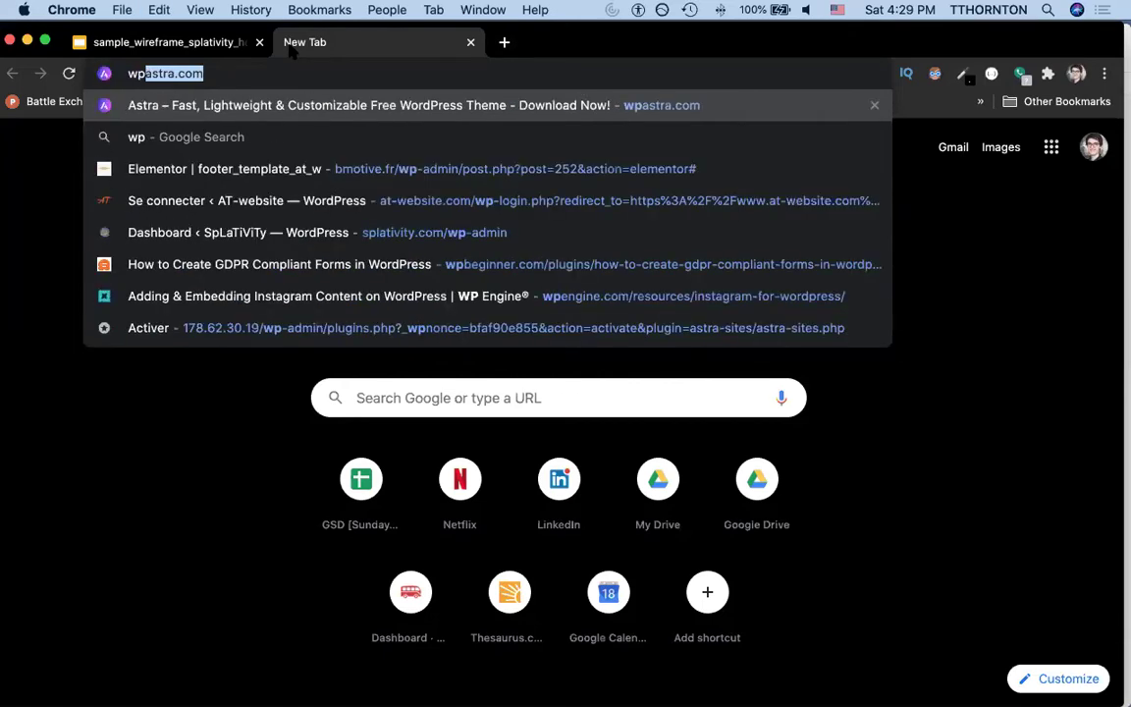
key("Return")
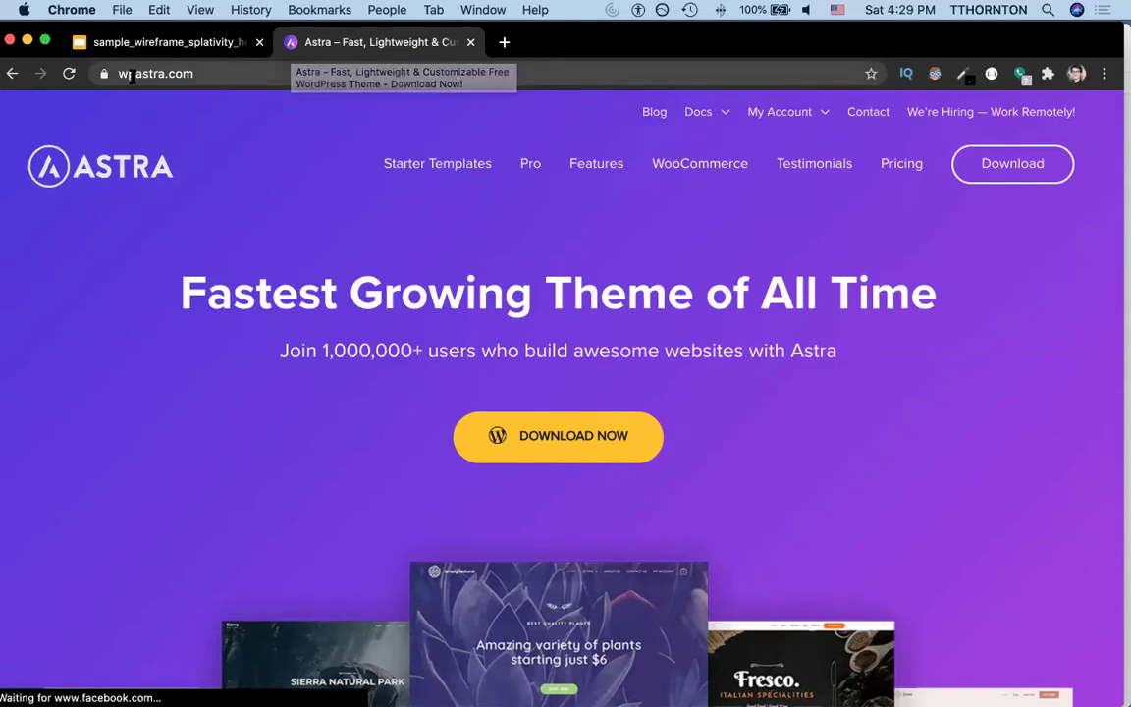
left_click(432, 166)
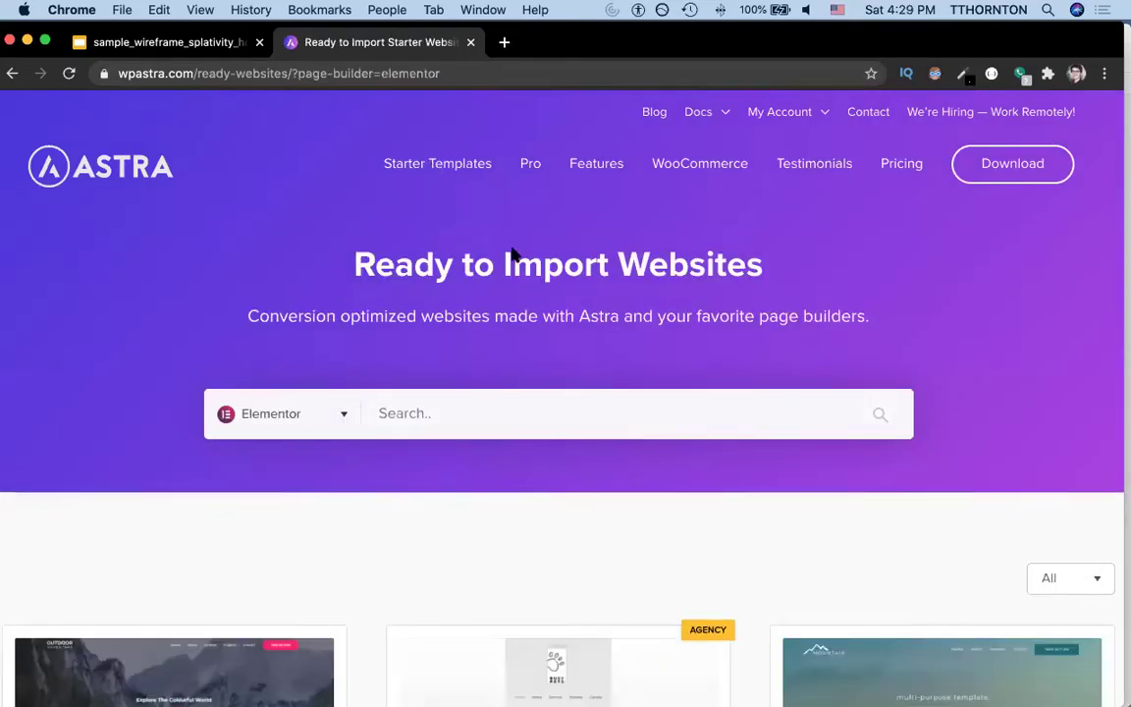
Step: Look over the ready-made Elementor websites and filter the gallery to Free templates
scroll(591, 530, "down", 3)
scroll(594, 531, "down", 10)
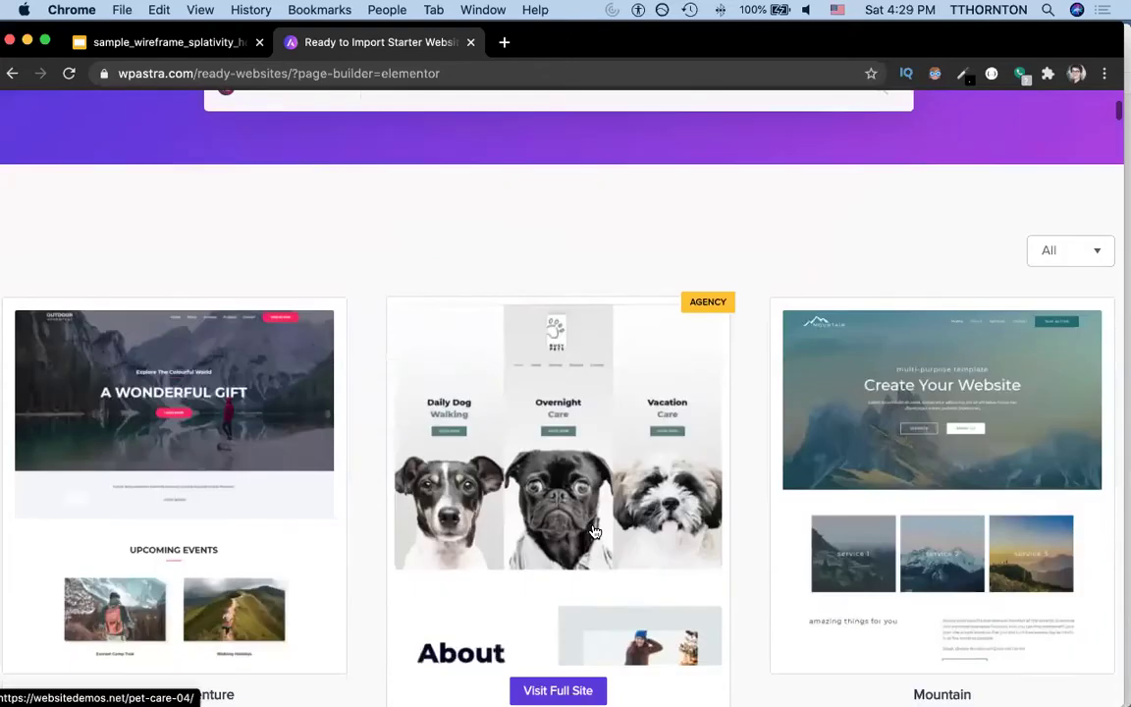
scroll(594, 531, "down", 1)
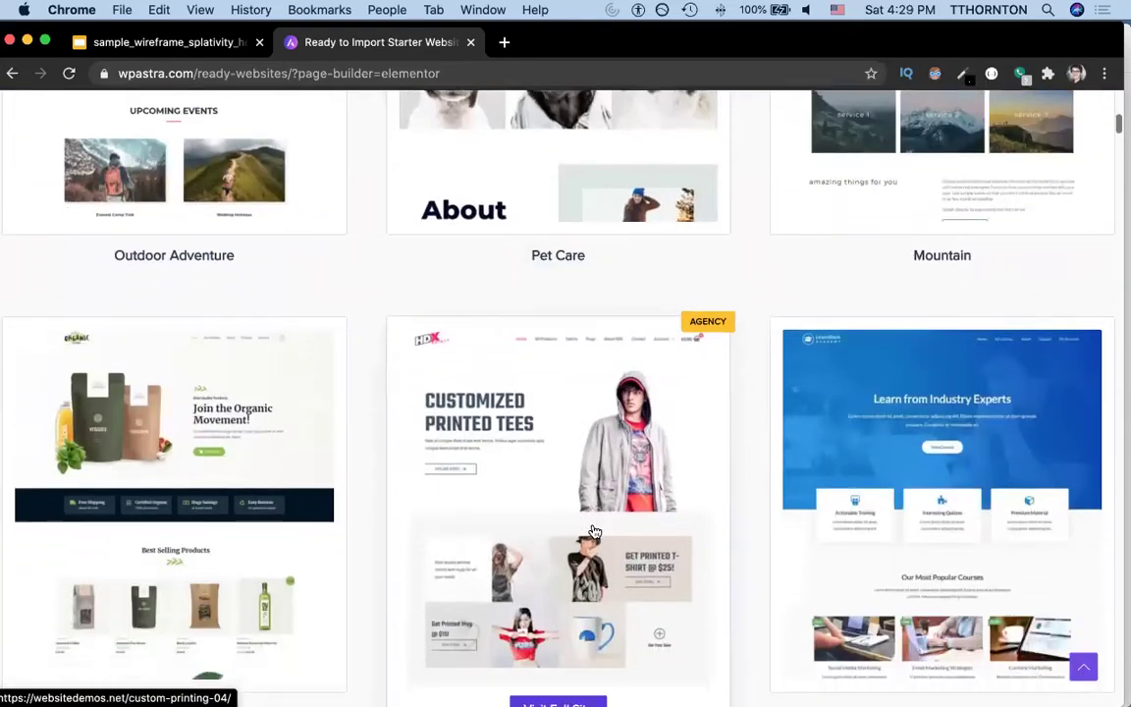
scroll(594, 531, "down", 1)
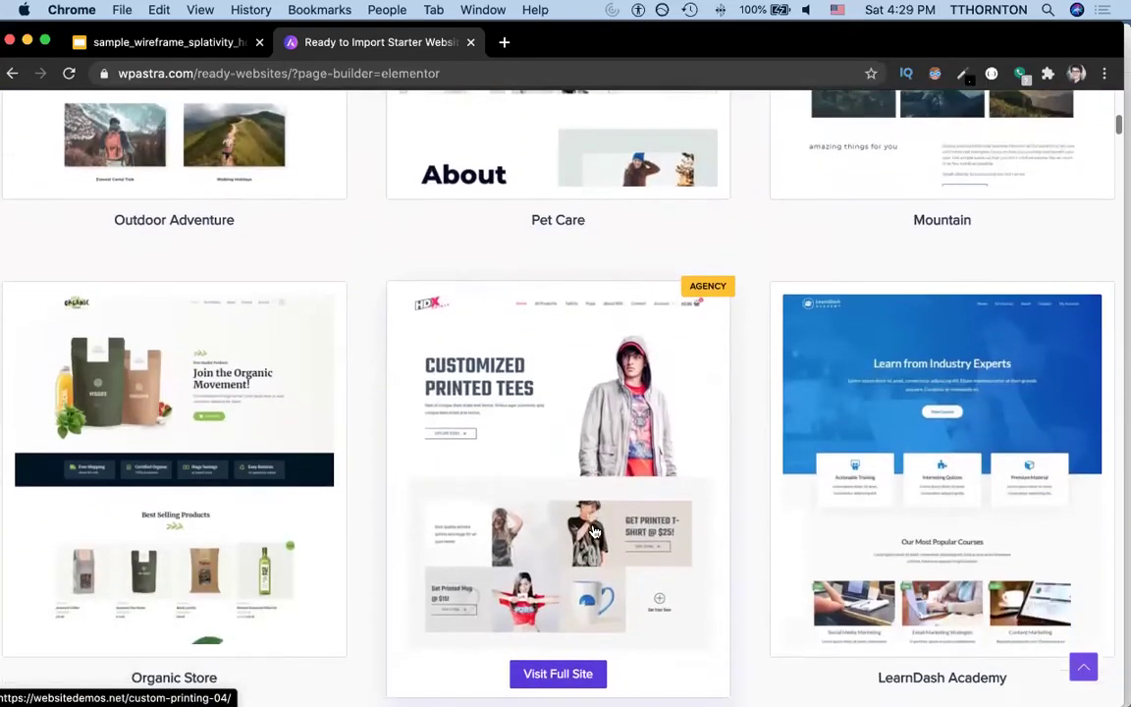
scroll(594, 531, "up", 10)
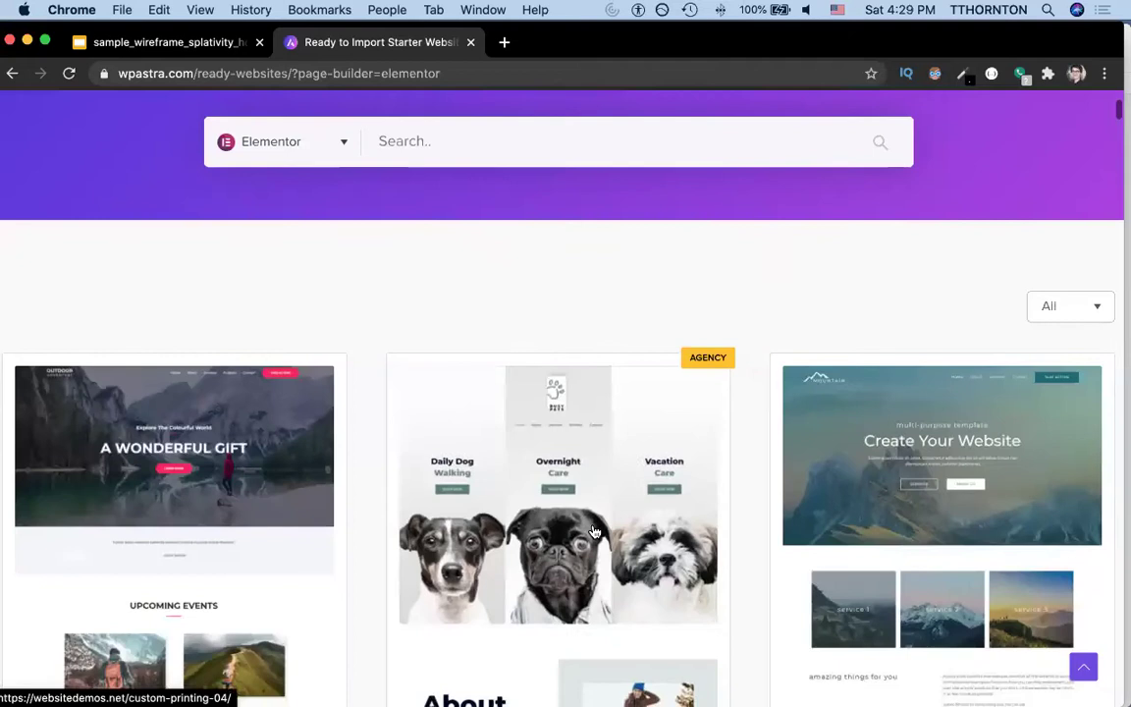
left_click(1061, 307)
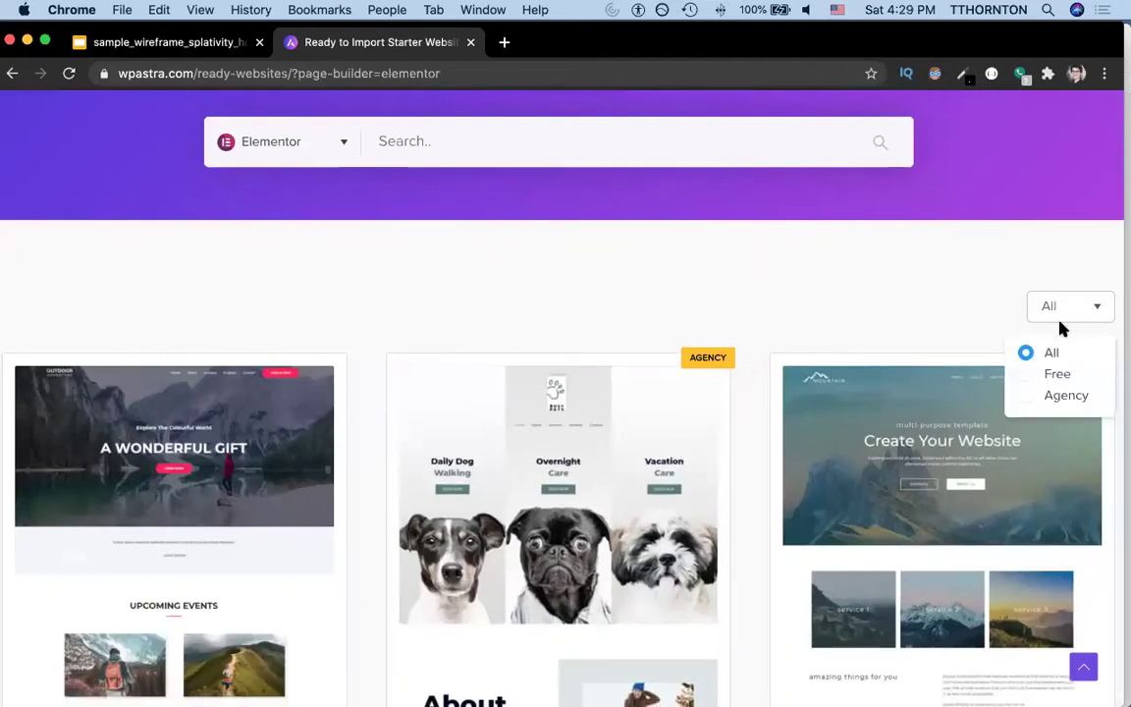
left_click(1048, 378)
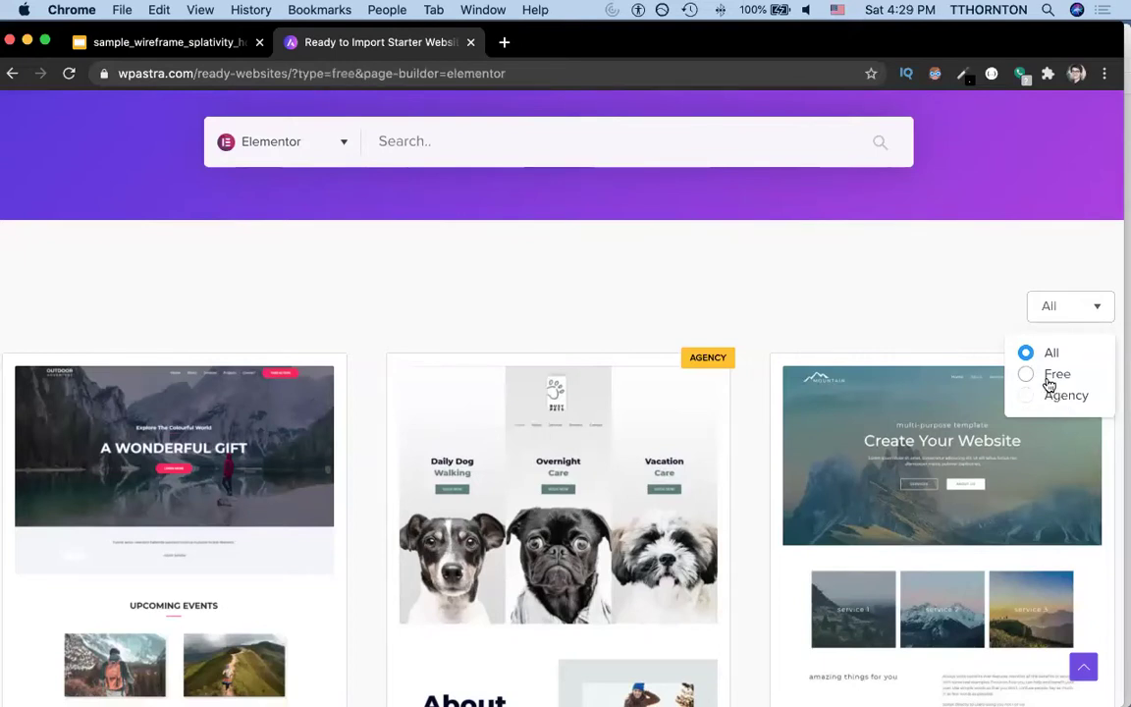
Step: Browse the free starter templates and open the full demo site of the Sierra Natural Park template
scroll(806, 336, "down", 1)
scroll(805, 332, "down", 2)
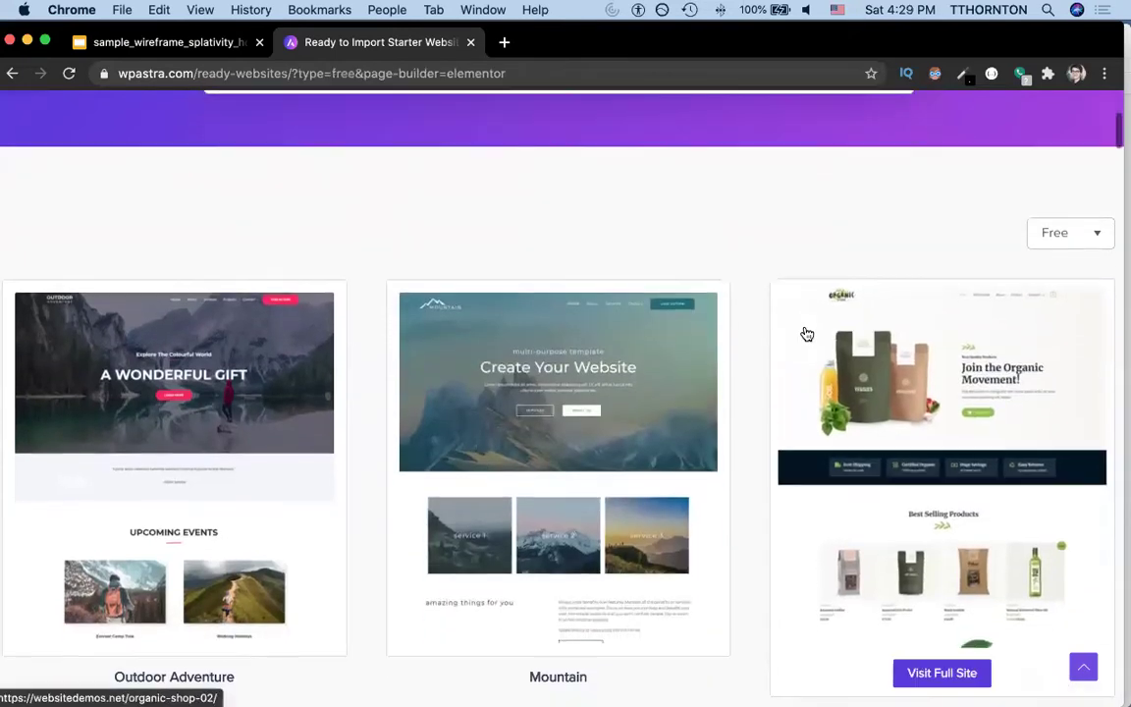
scroll(492, 396, "down", 5)
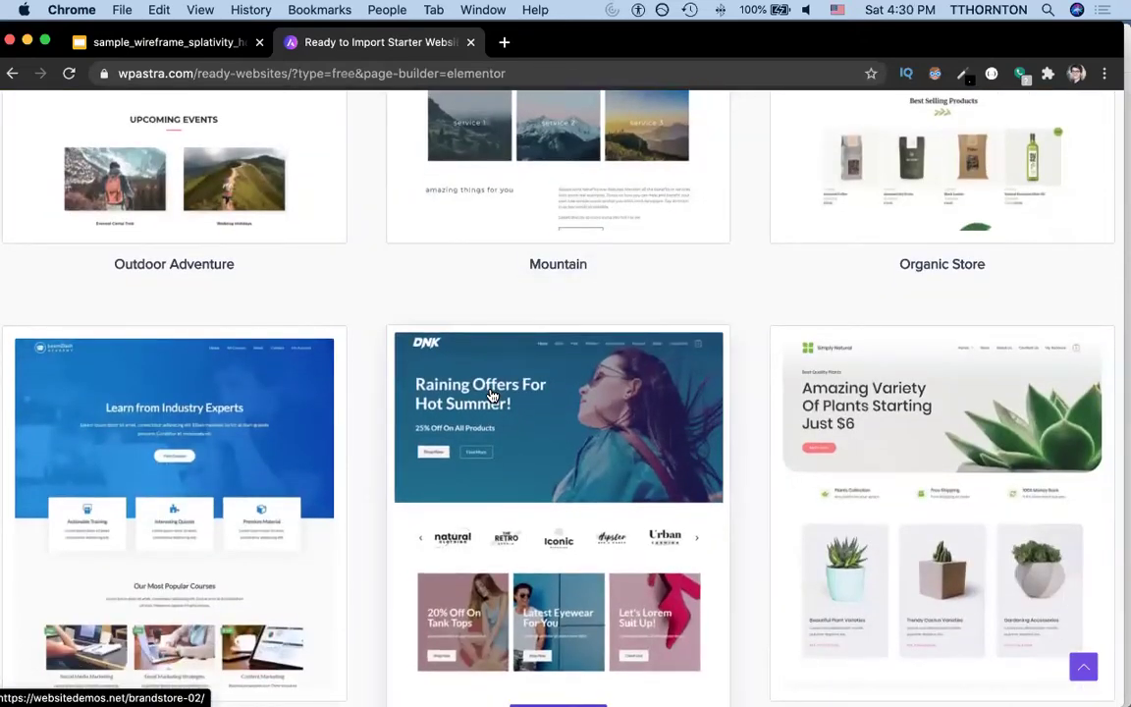
scroll(440, 321, "down", 10)
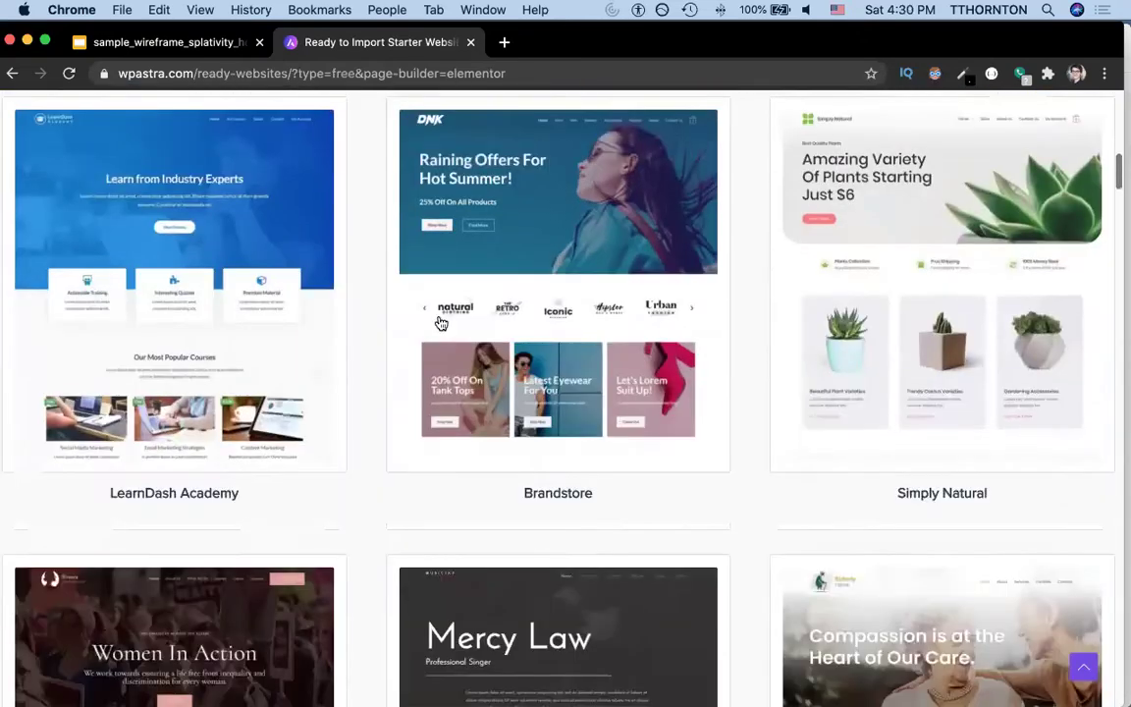
scroll(441, 321, "down", 10)
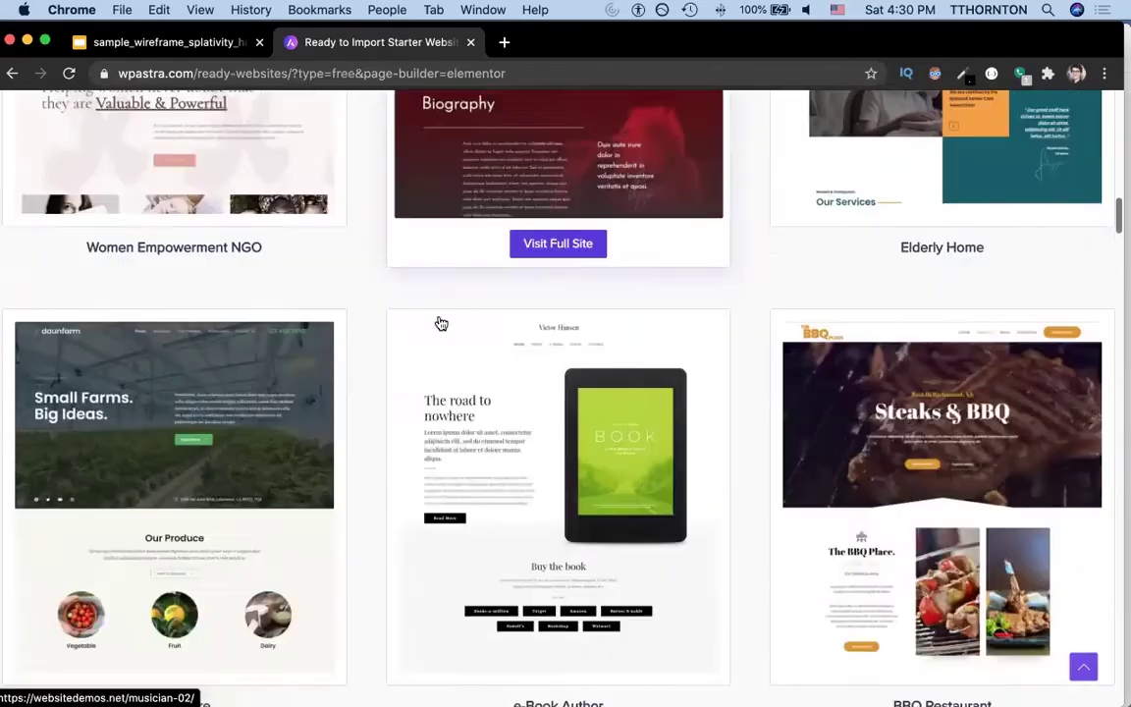
scroll(441, 323, "down", 17)
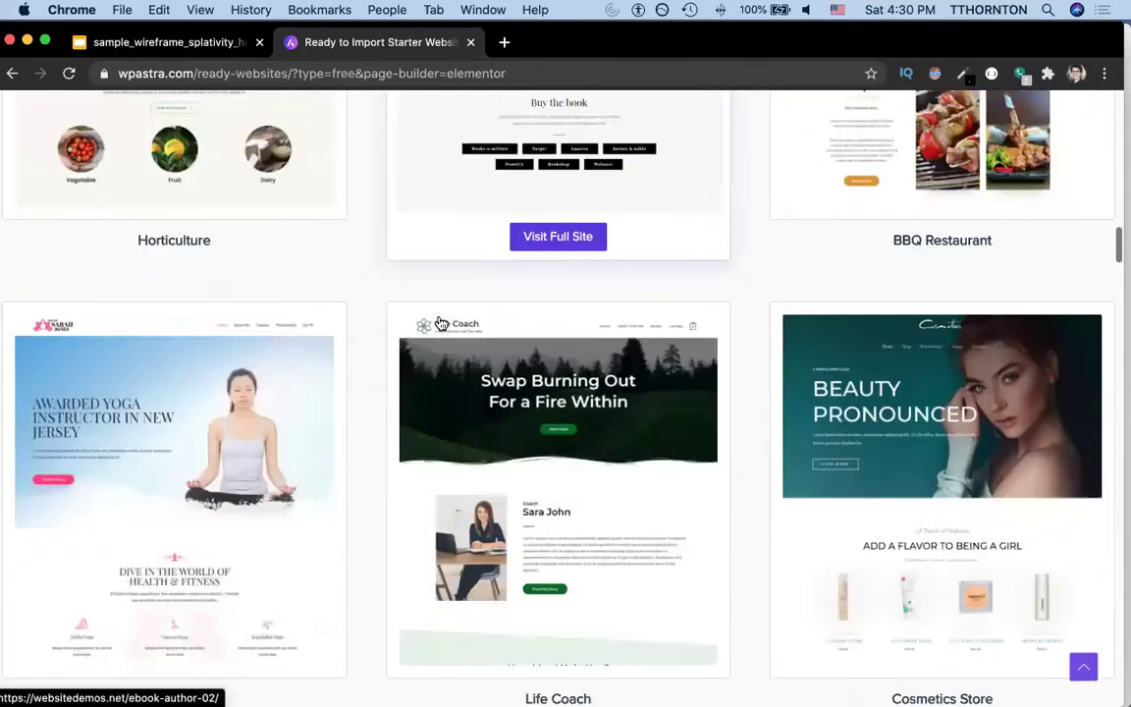
scroll(441, 323, "down", 15)
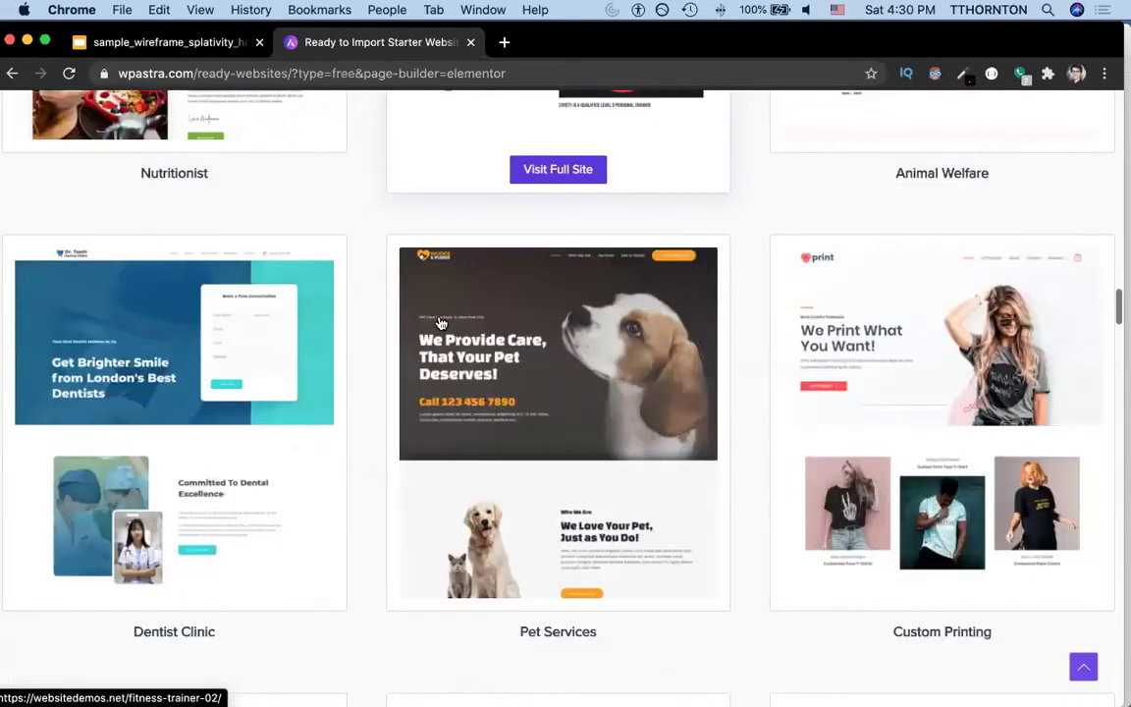
scroll(441, 323, "down", 20)
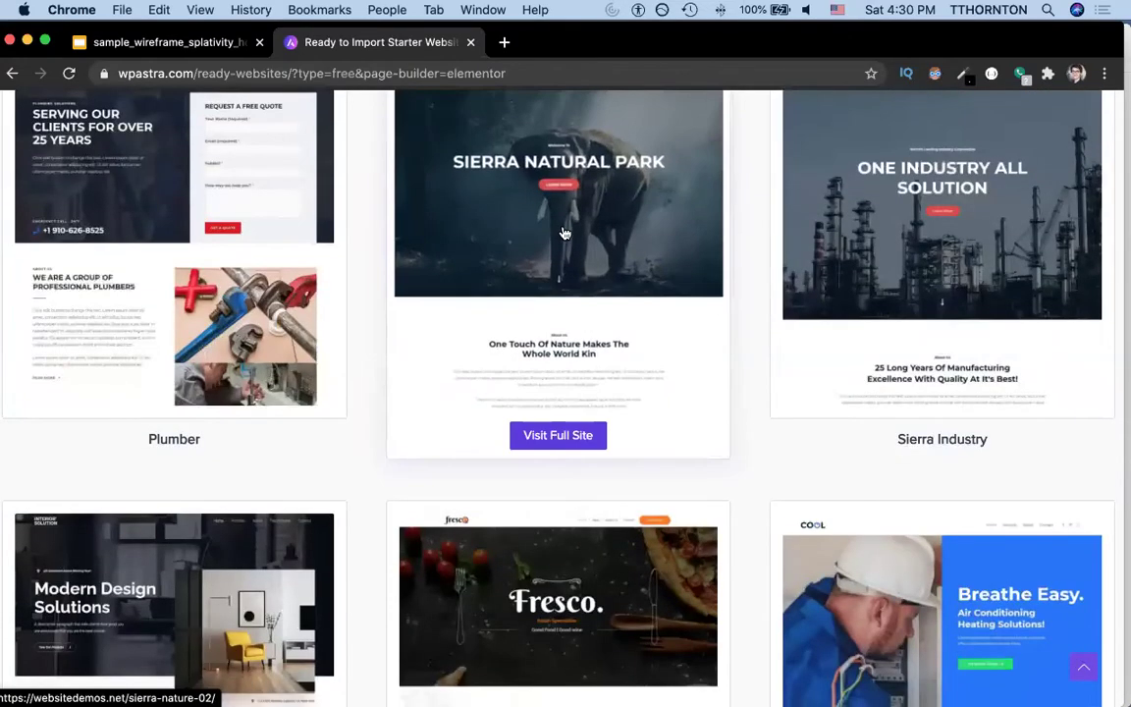
left_click(564, 233)
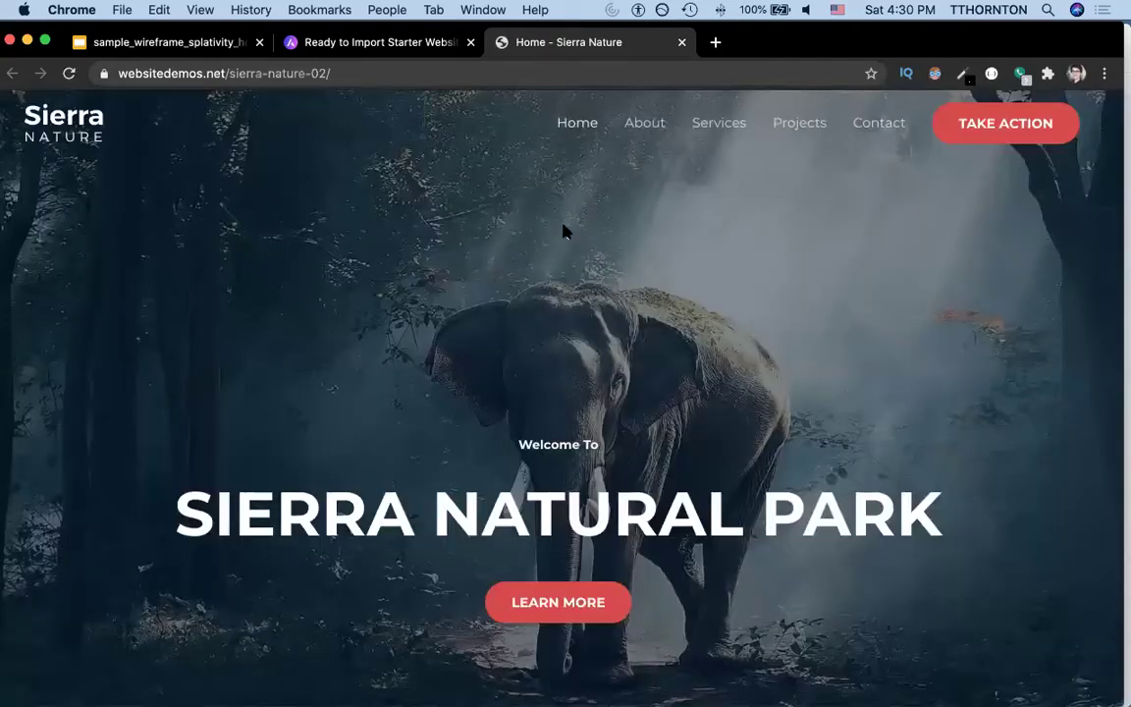
Step: Review the layout of the Sierra Nature demo's About page and return to its Home page
left_click(641, 130)
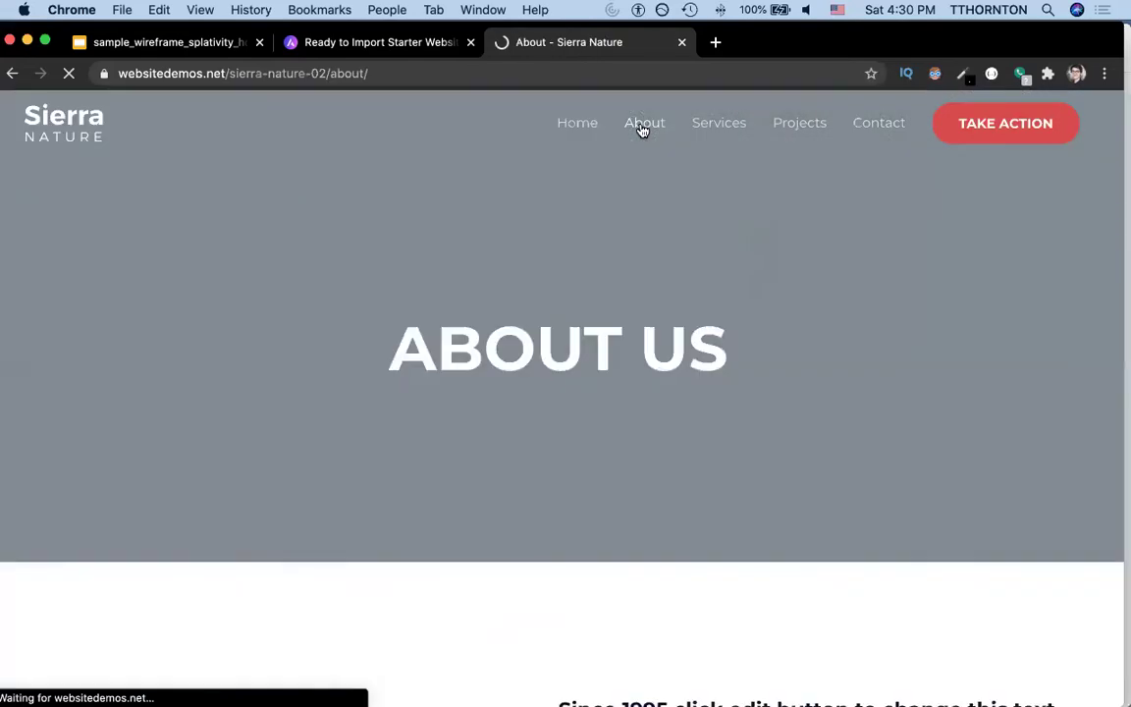
scroll(640, 293, "down", 3)
scroll(640, 294, "down", 8)
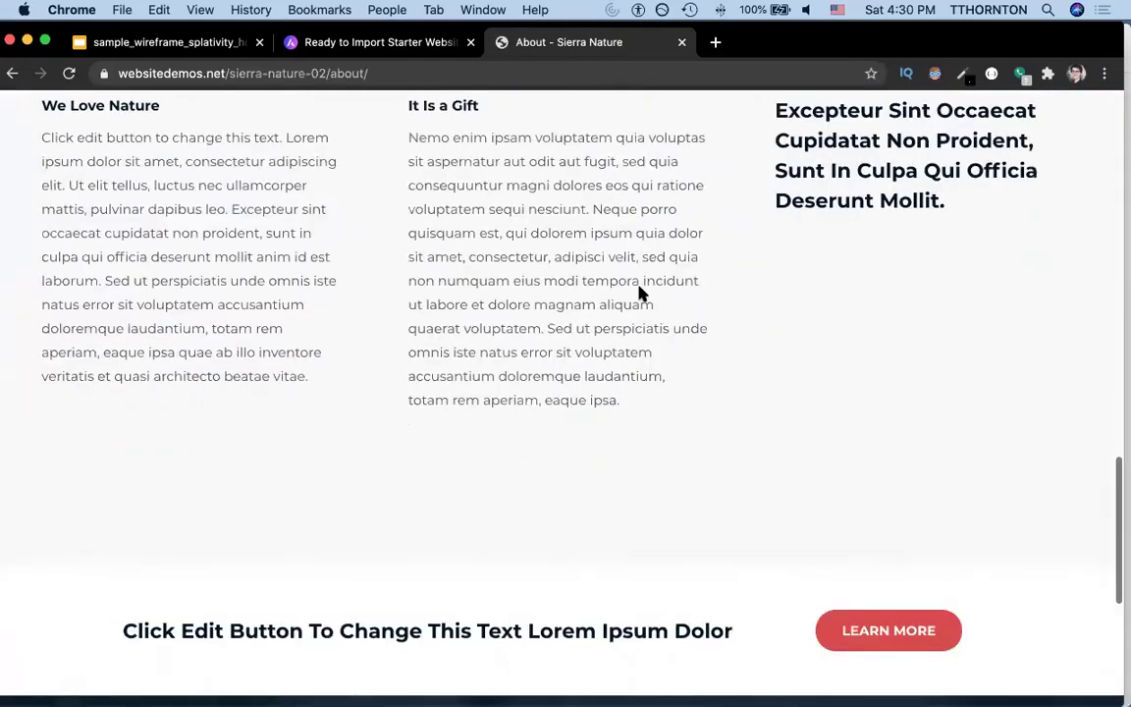
scroll(640, 295, "up", 20)
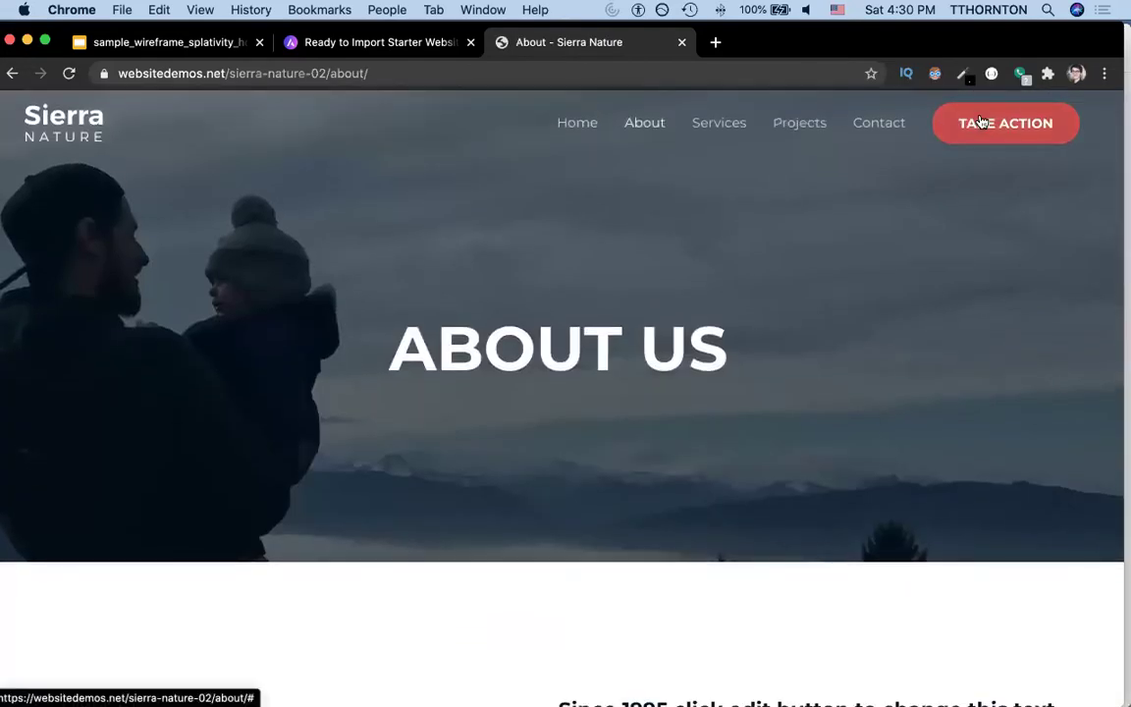
left_click(578, 125)
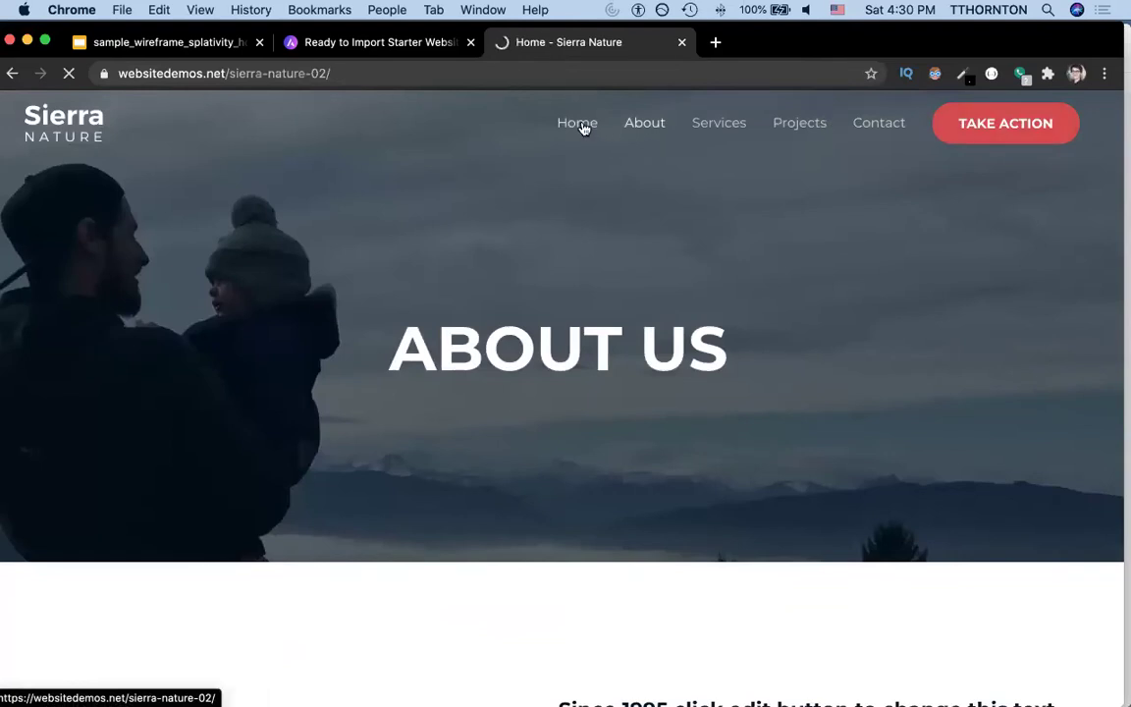
Step: Select the Sierra Nature demo's web address and examine the Home page's header and hero section layout
left_click(354, 68)
key("super+a")
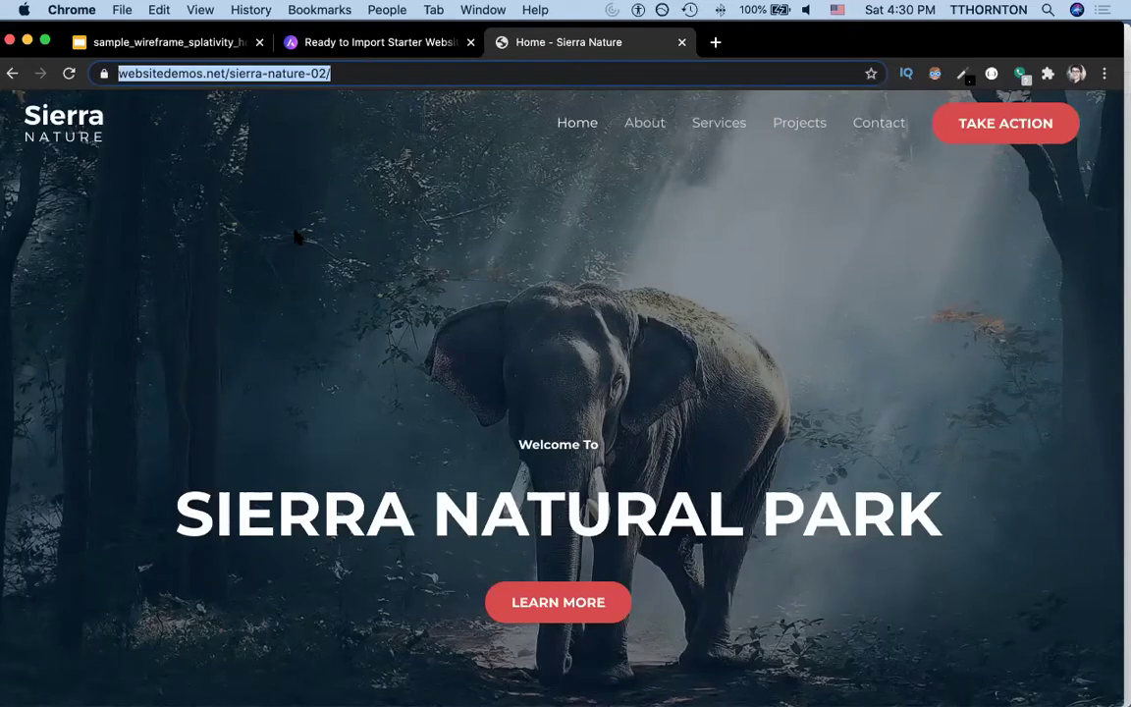
scroll(236, 285, "down", 1)
scroll(252, 314, "up", 1)
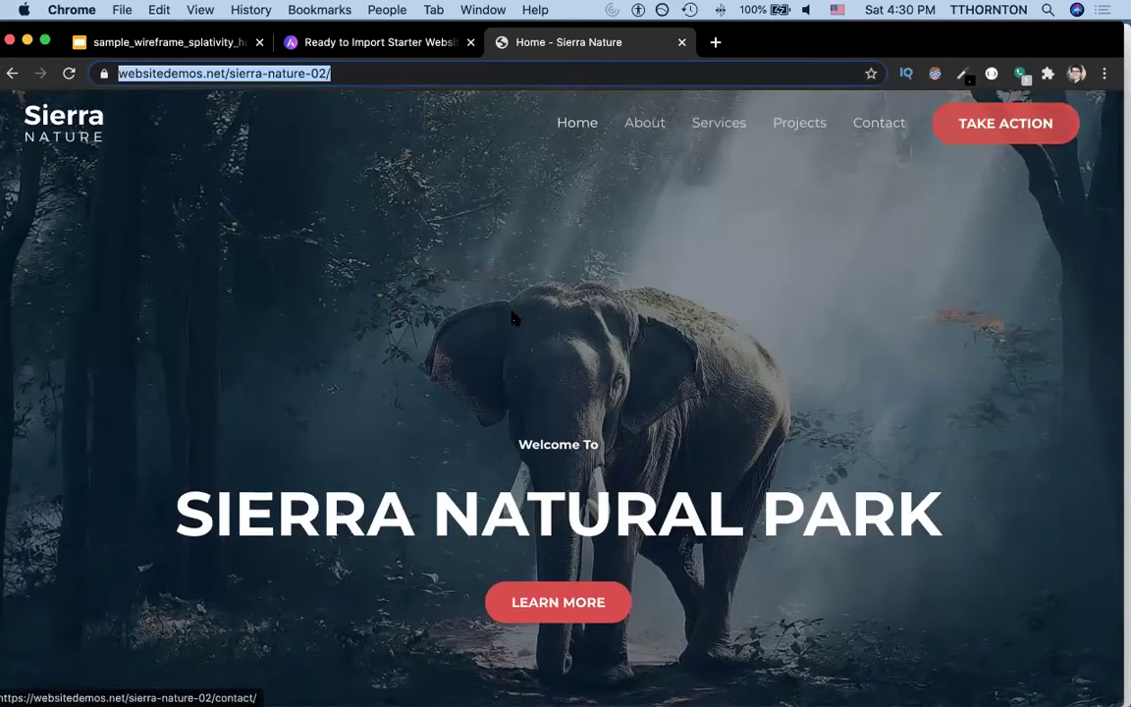
scroll(517, 312, "down", 2)
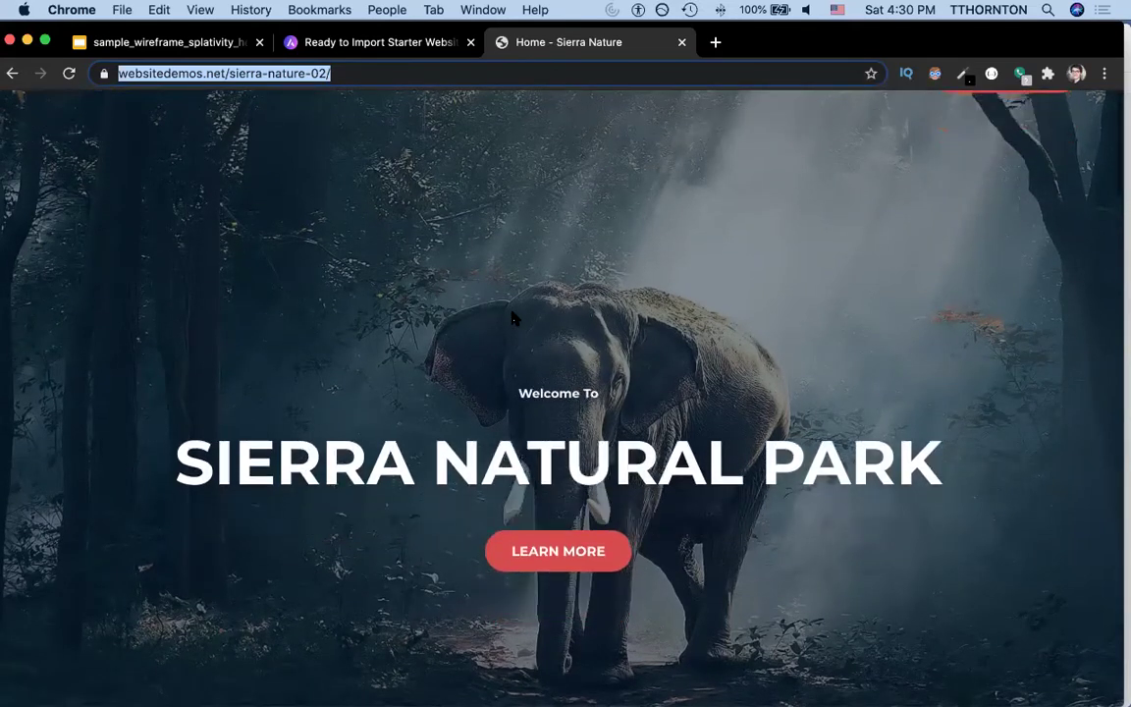
scroll(465, 343, "down", 5)
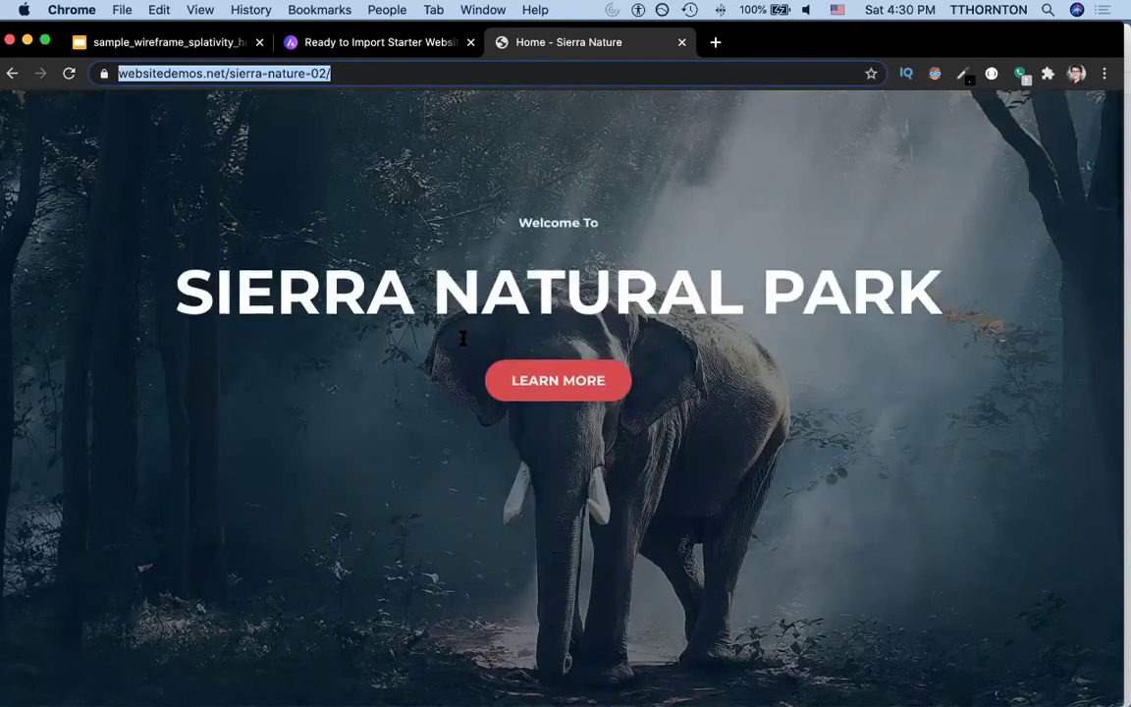
scroll(465, 343, "down", 1)
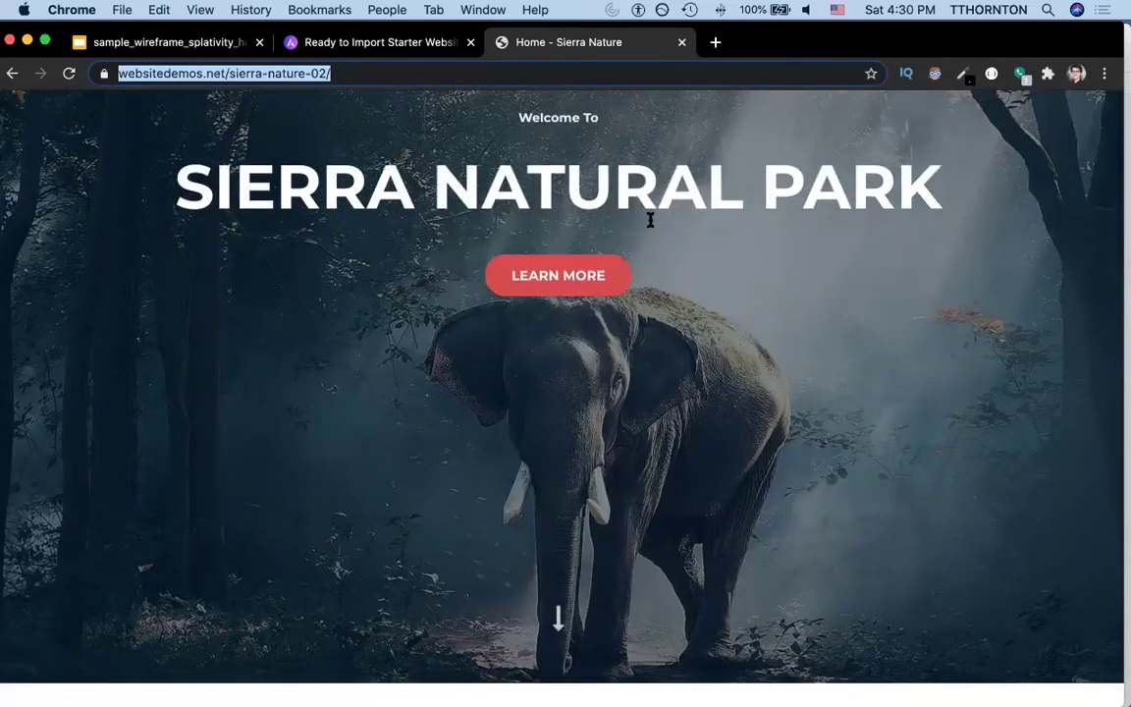
left_click(549, 294)
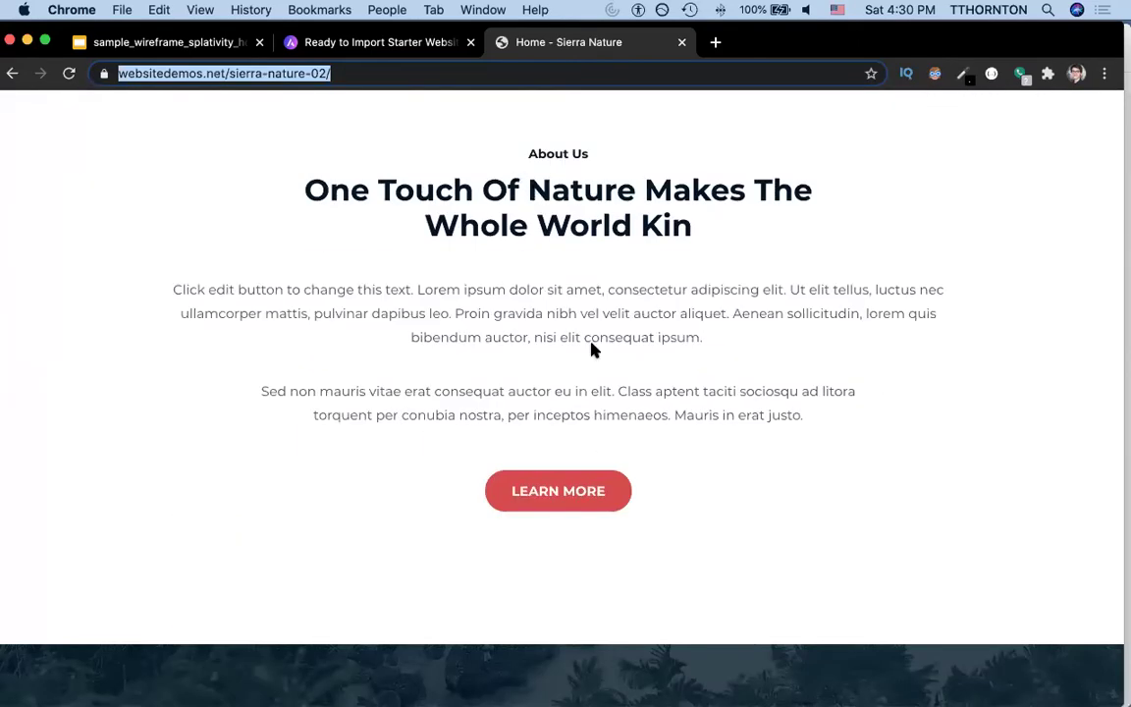
Step: Review the Home page's About, Services, Projects, call-to-action and footer sections, and return to its beginning
scroll(592, 350, "down", 10)
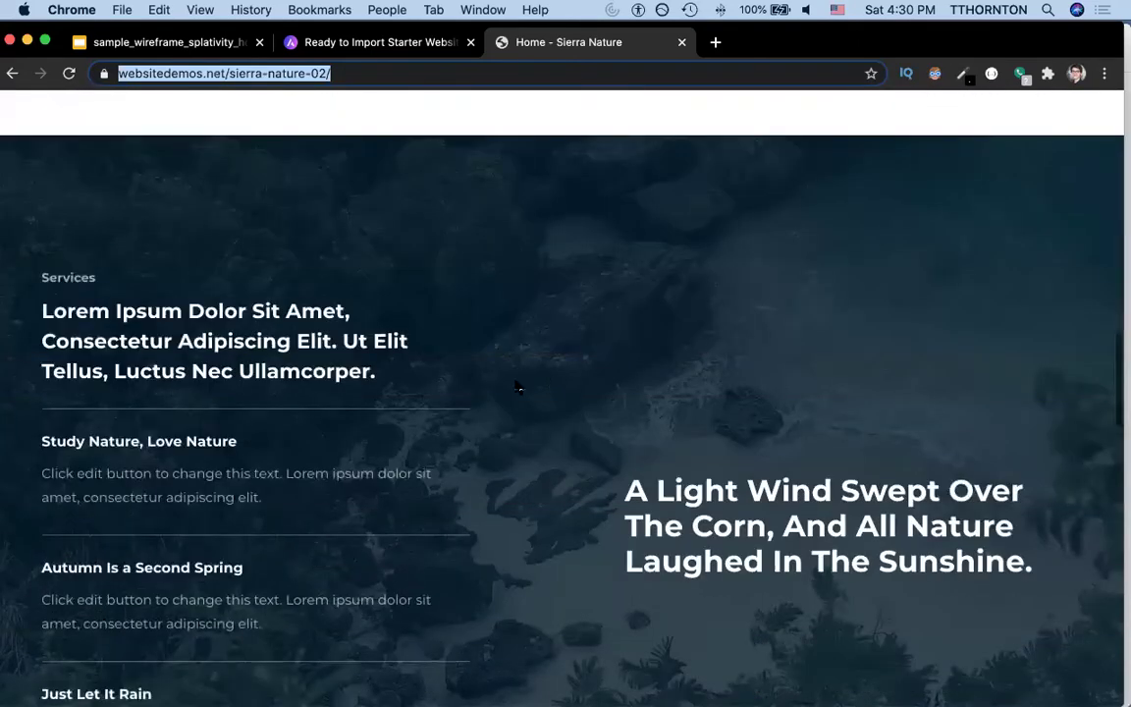
scroll(517, 386, "down", 3)
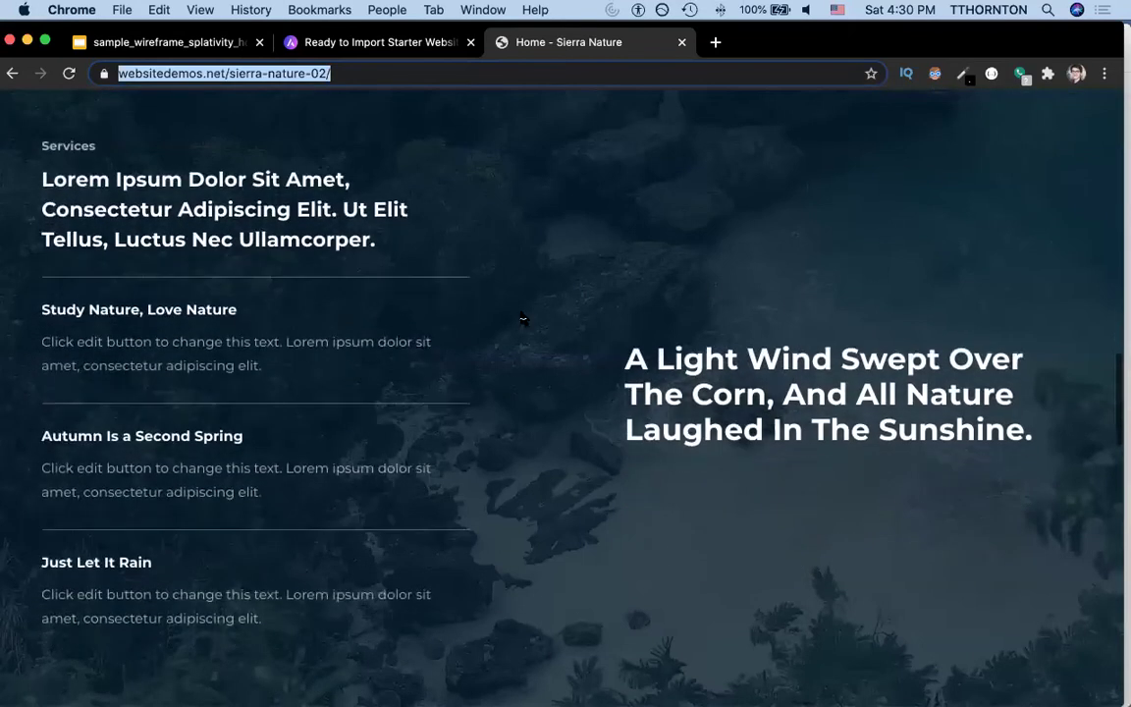
scroll(596, 442, "down", 5)
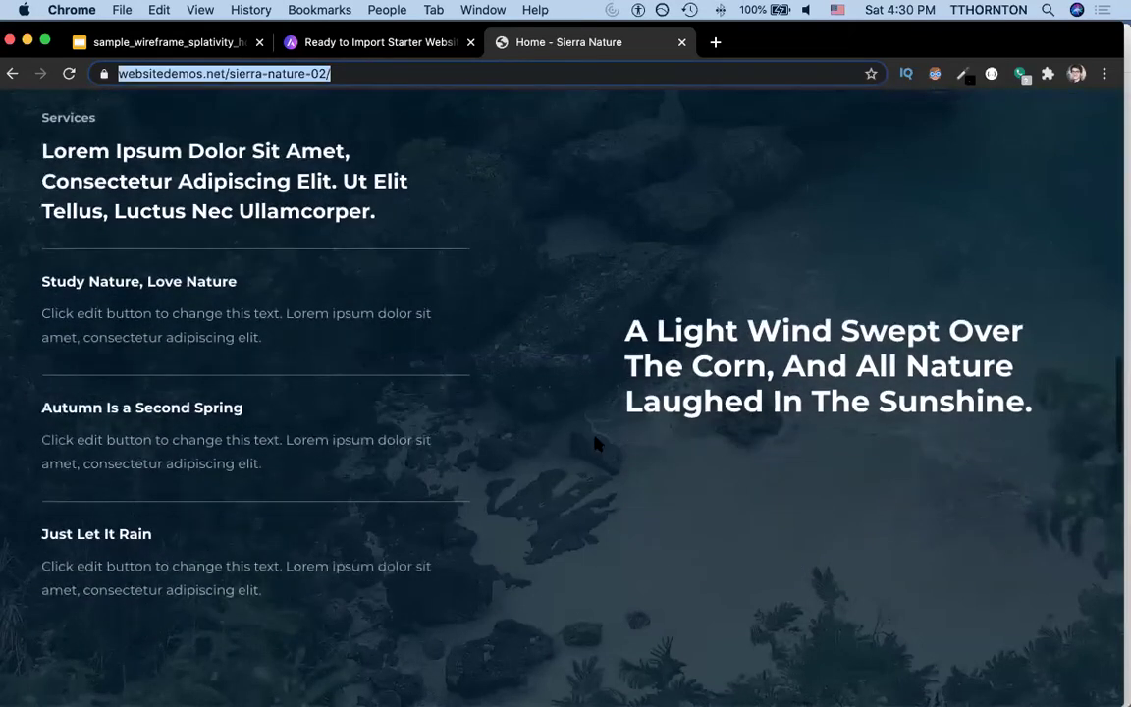
scroll(596, 444, "down", 6)
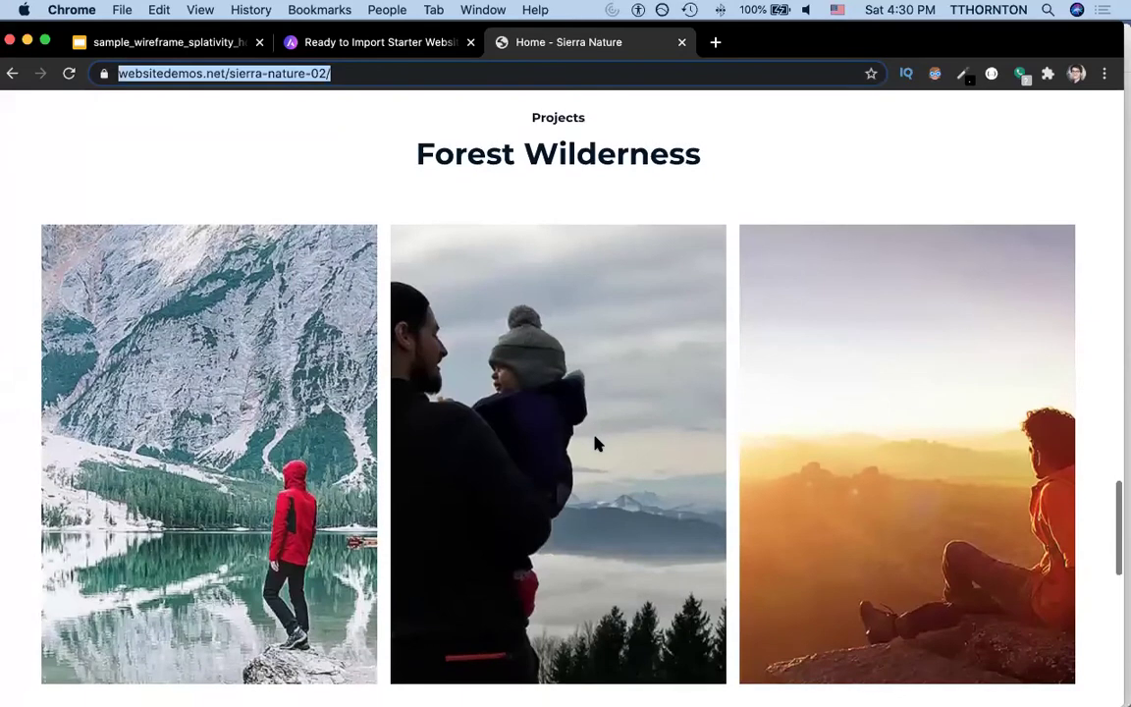
scroll(596, 444, "down", 2)
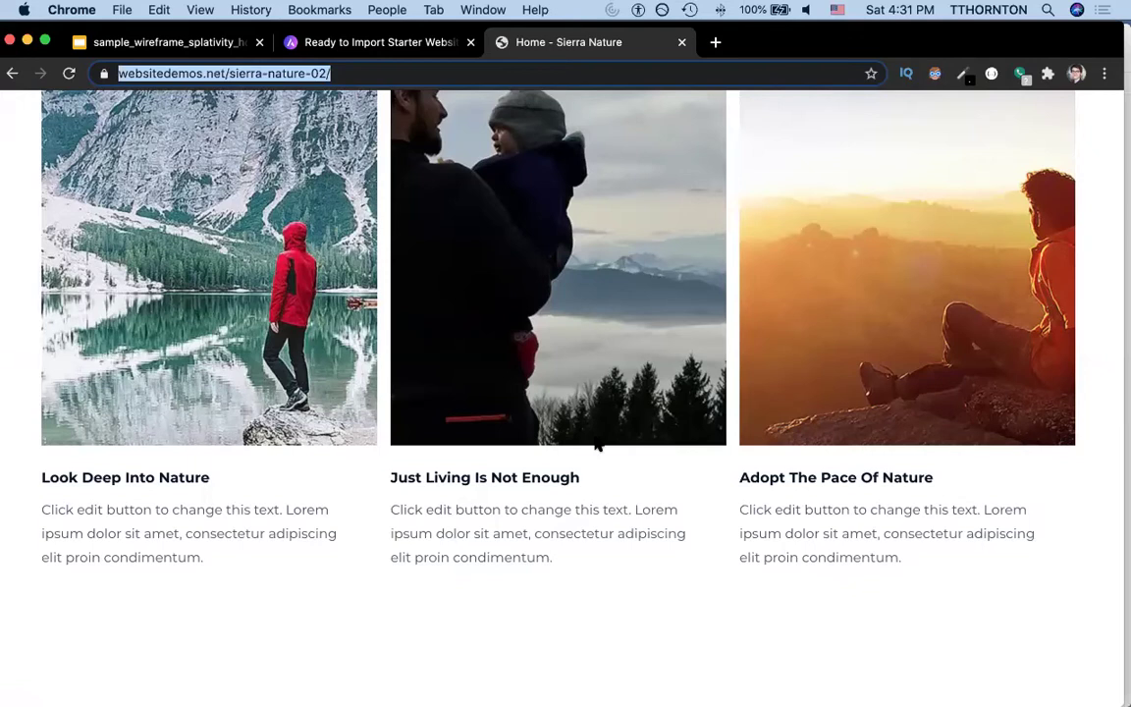
scroll(597, 445, "down", 5)
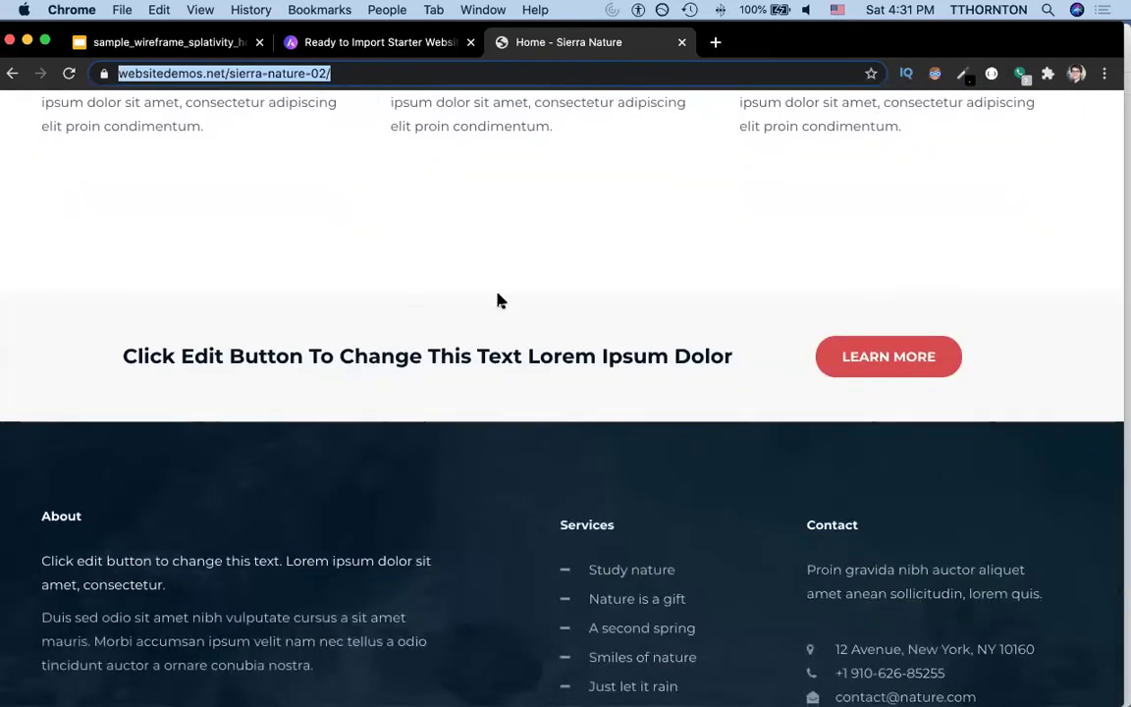
scroll(353, 490, "down", 2)
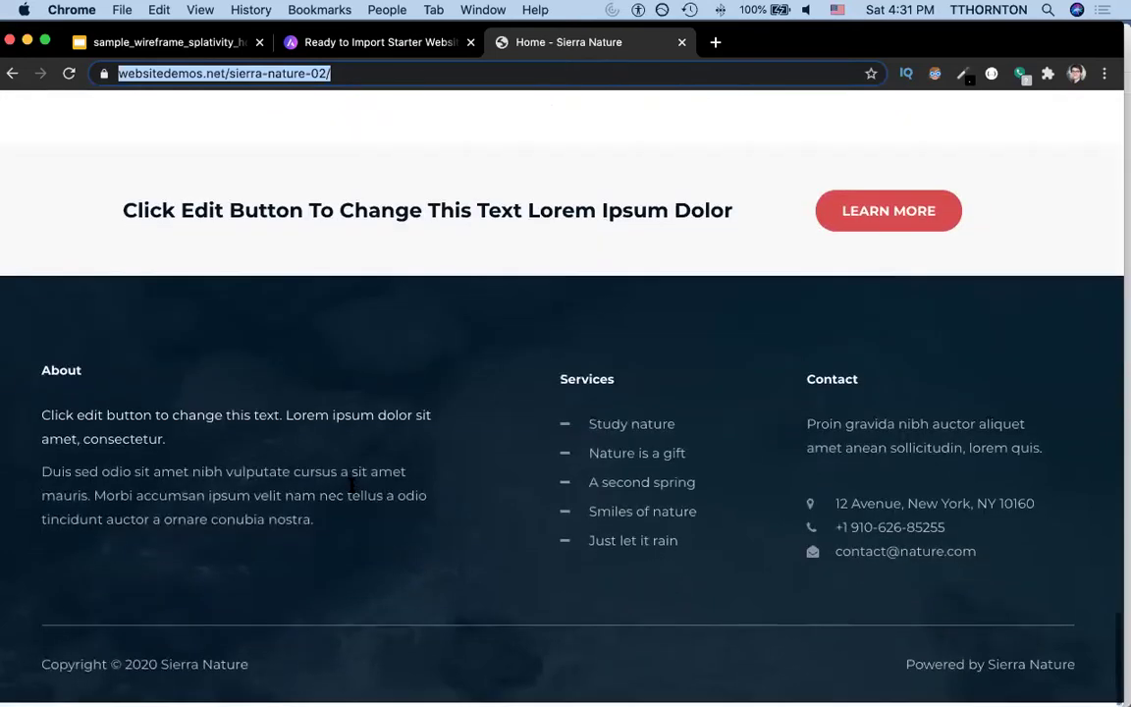
scroll(351, 465, "up", 20)
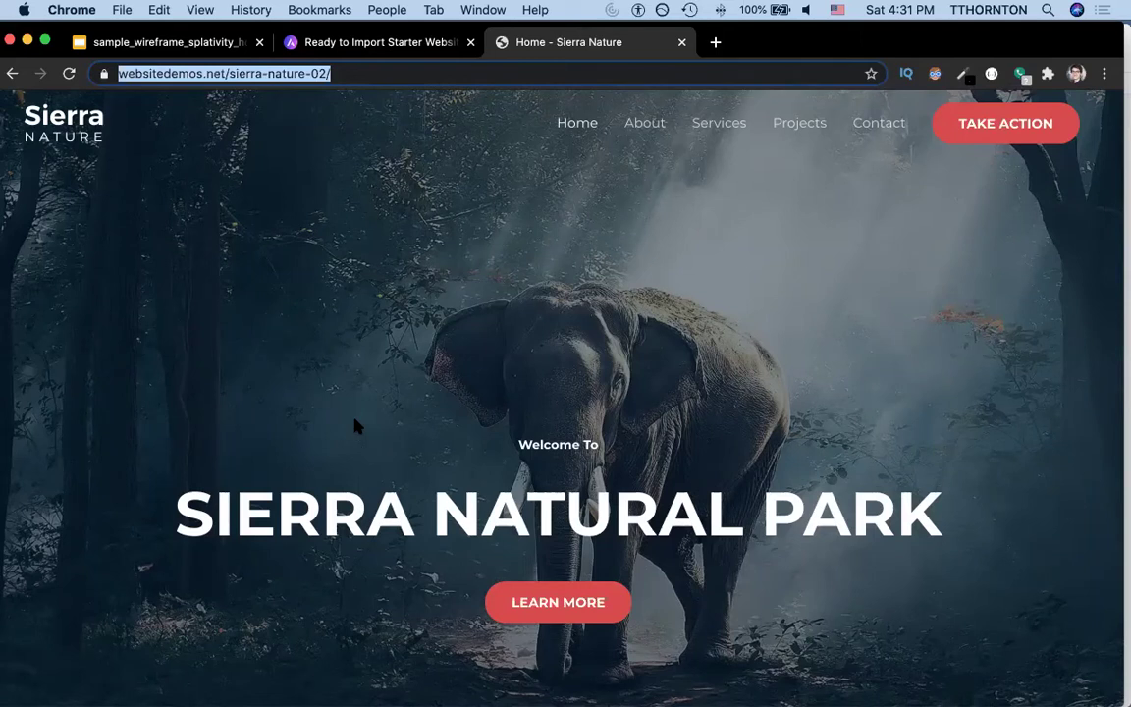
Step: Move the Sierra Nature demo into its own browser window and switch back to the wireframe presentation
left_click(174, 50)
left_click_drag(549, 42, 602, 52)
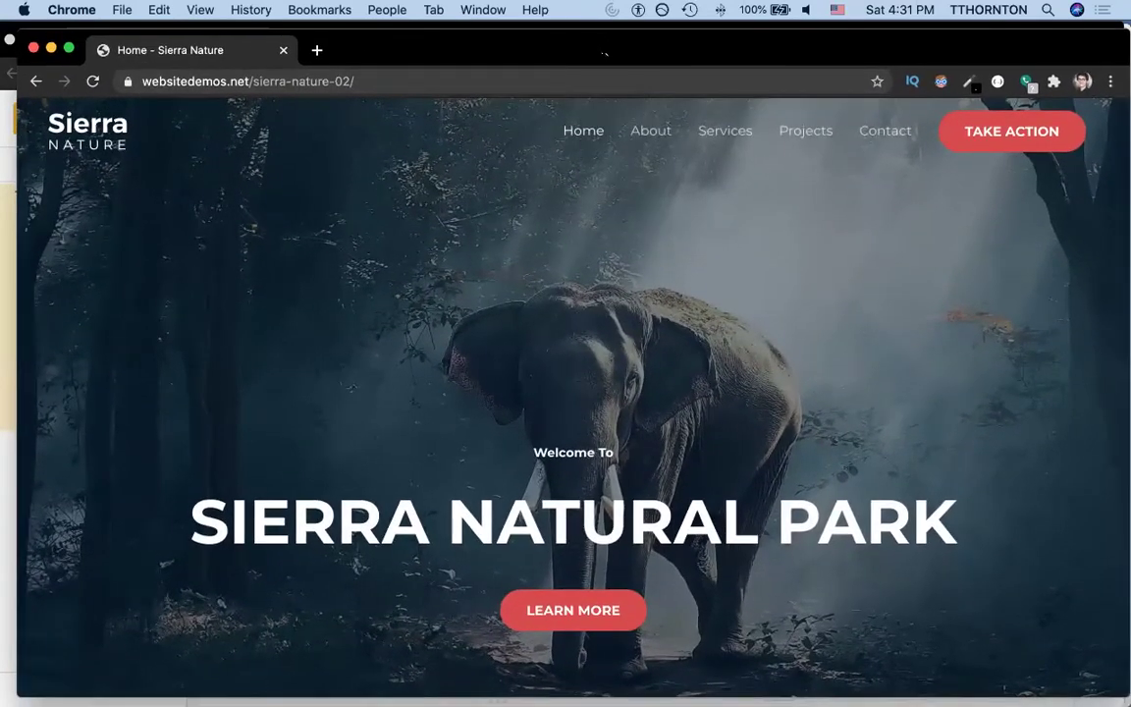
key("super+grave")
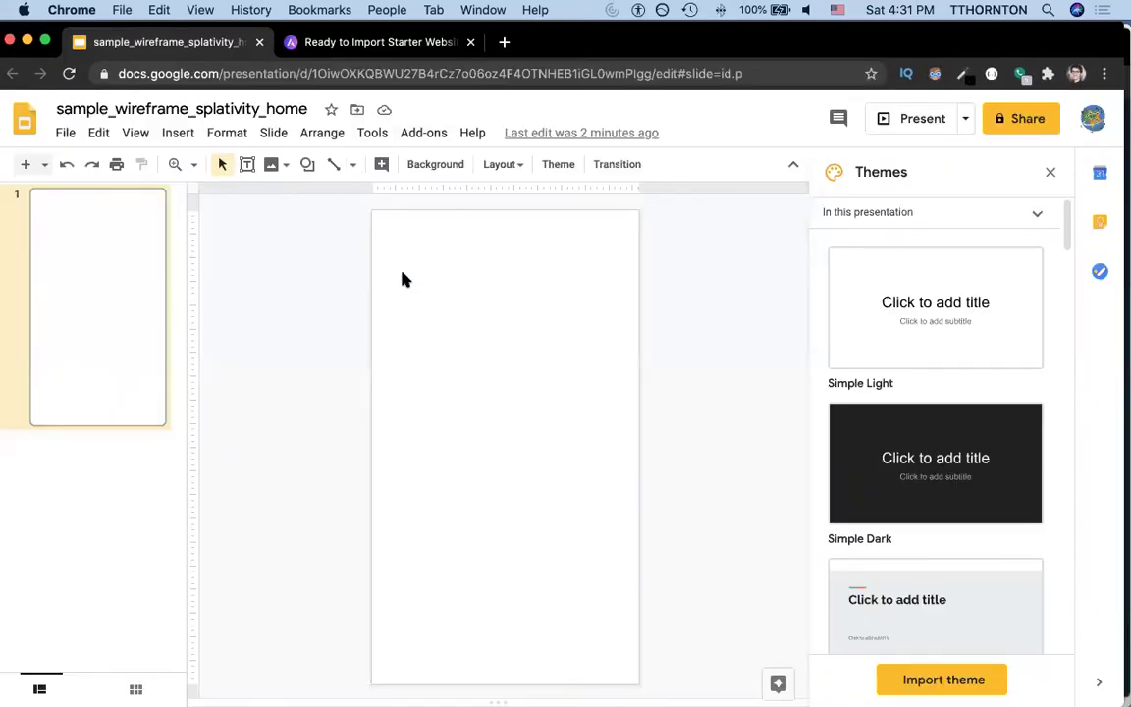
key("super+grave")
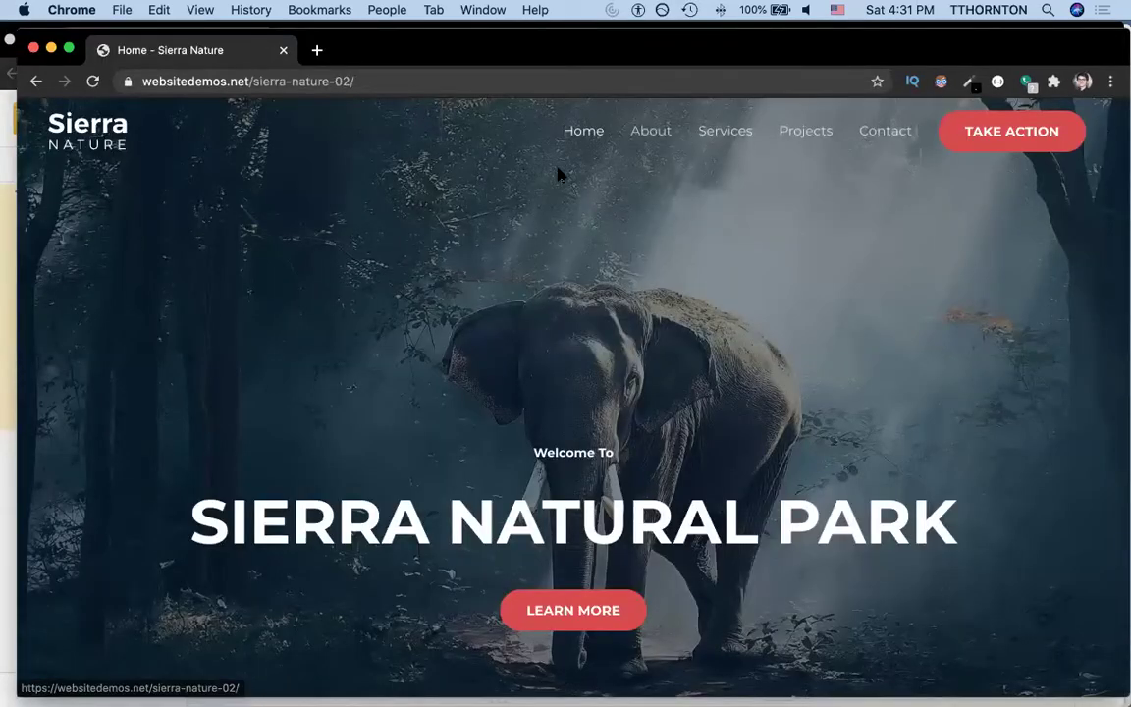
left_click(8, 186)
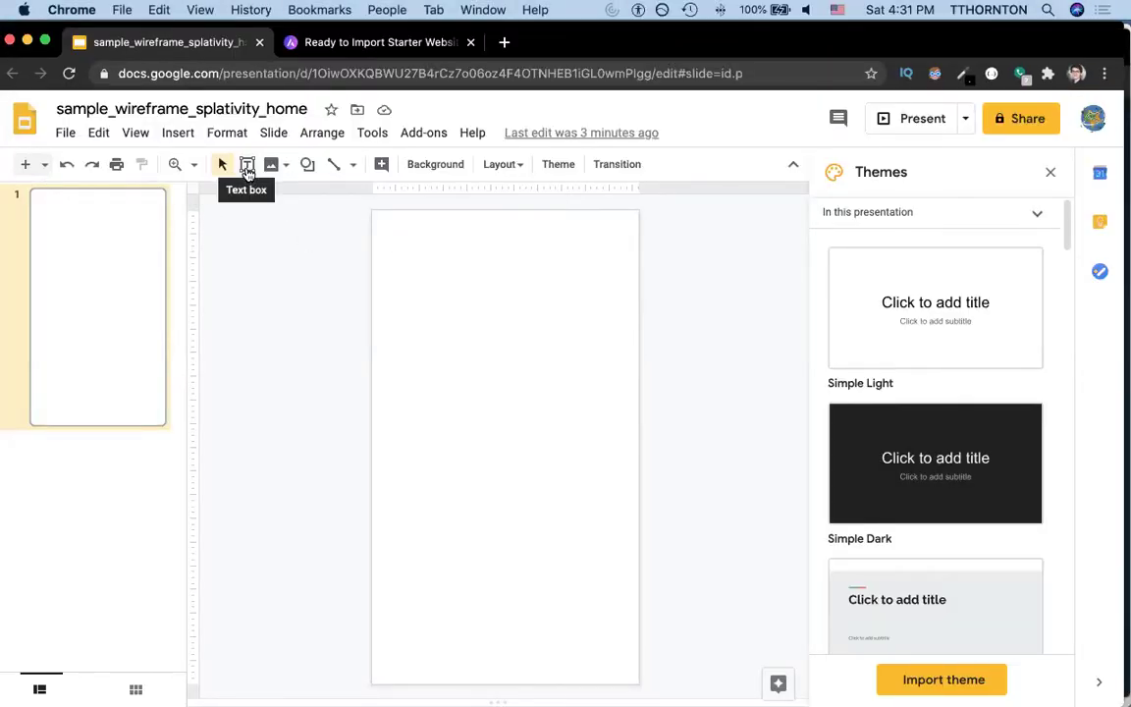
Step: Choose the rectangle shape for drawing on the blank slide
left_click(306, 163)
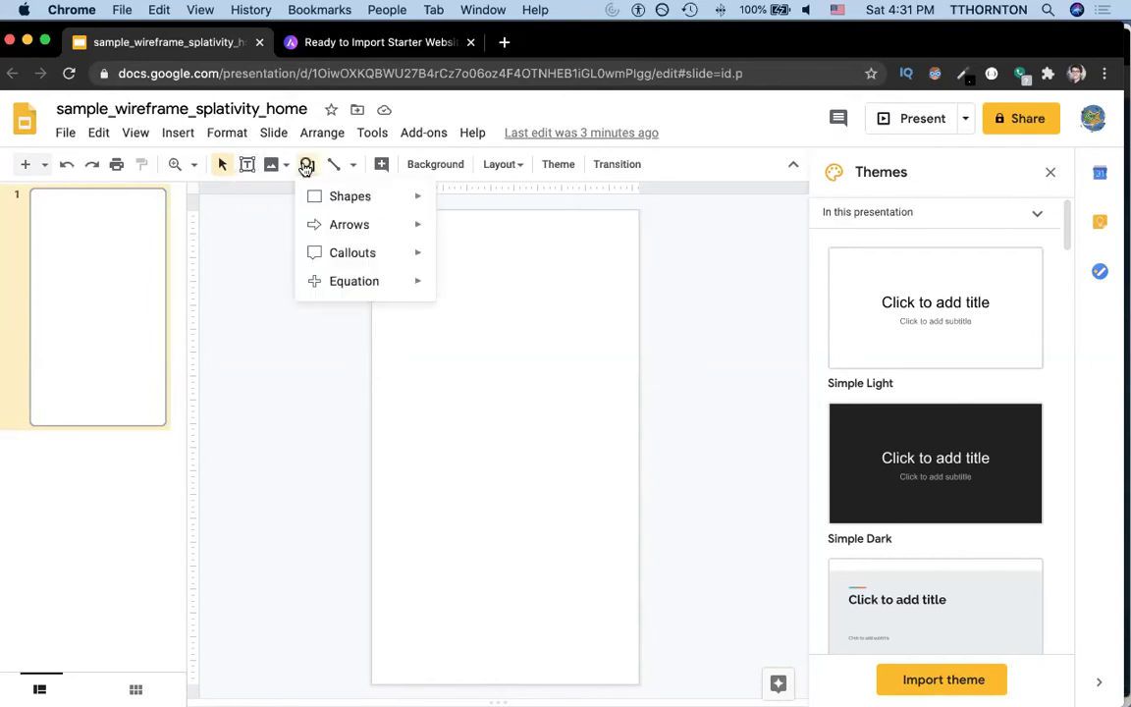
mouse_move(335, 197)
left_click(450, 203)
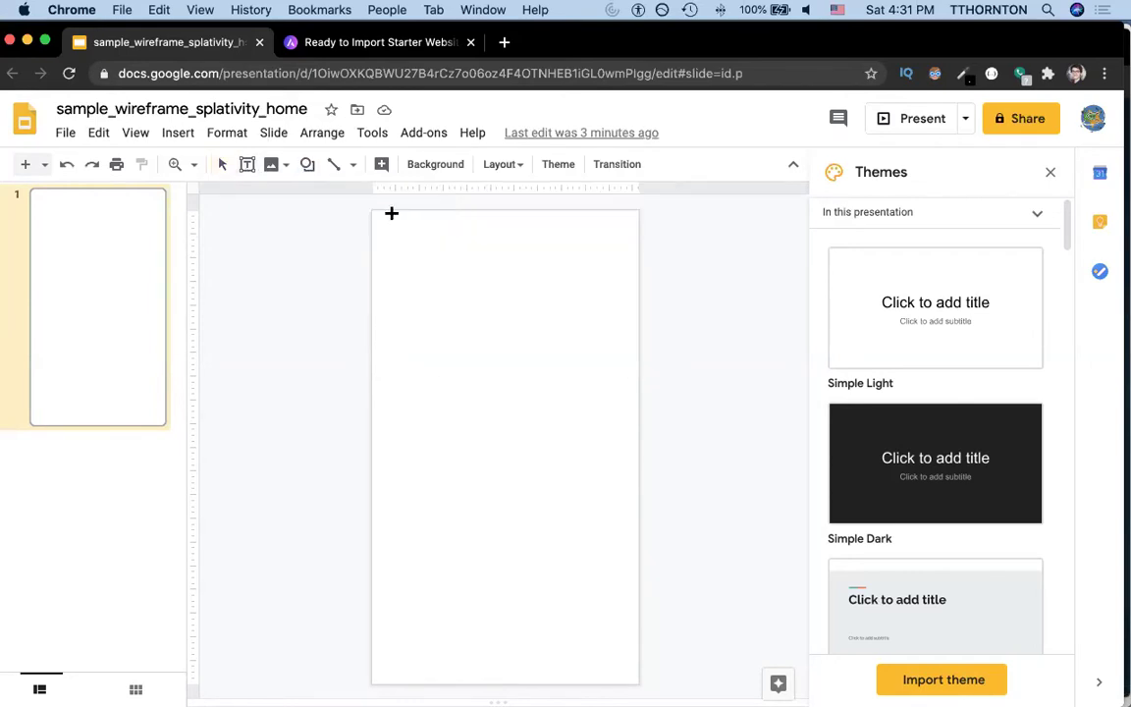
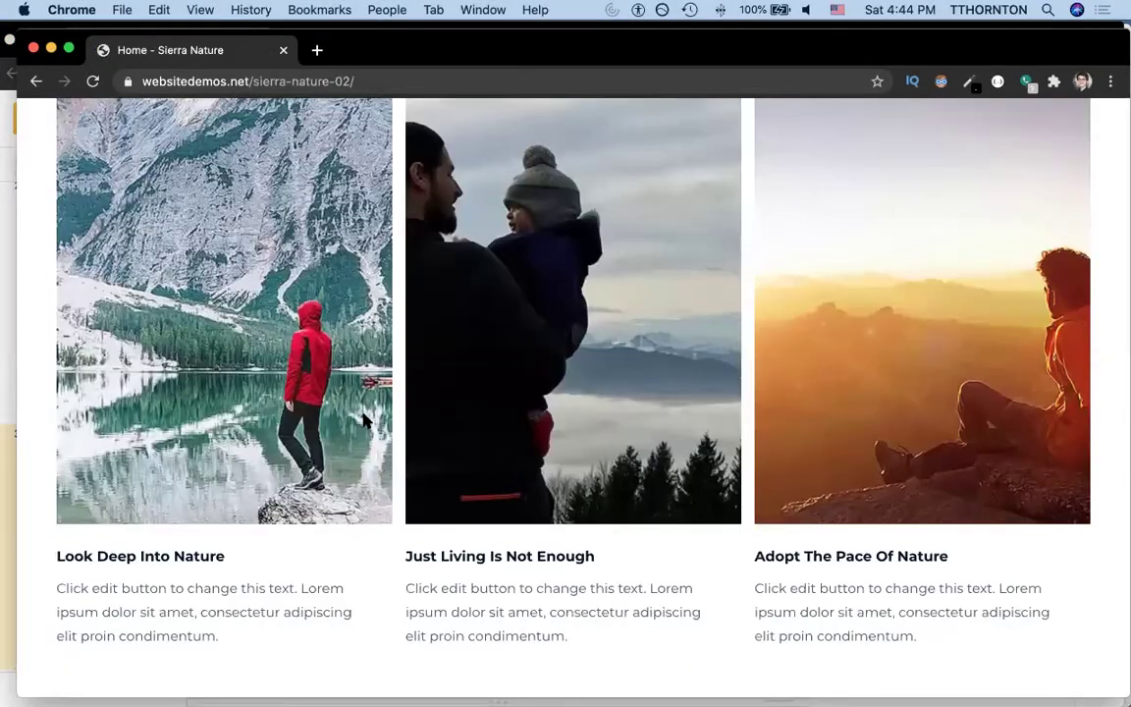
Step: Check the demo's call-to-action strip and draw a full-width rectangle beneath the two-image section on slide 3
scroll(361, 419, "down", 5)
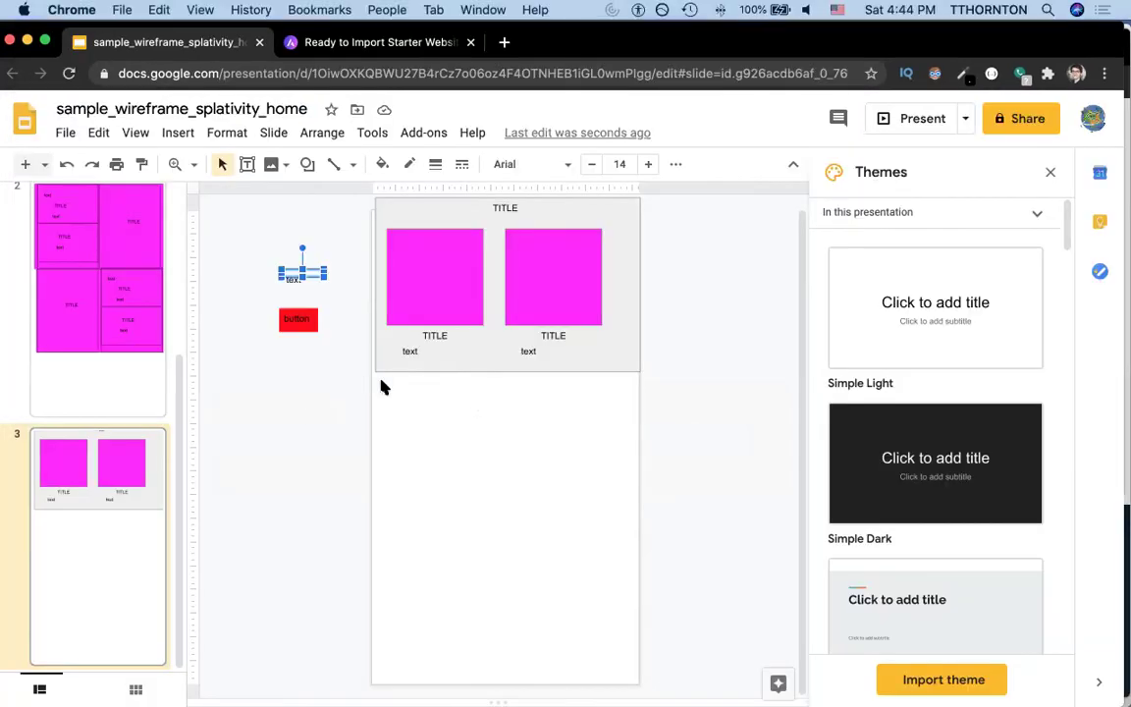
left_click(383, 388)
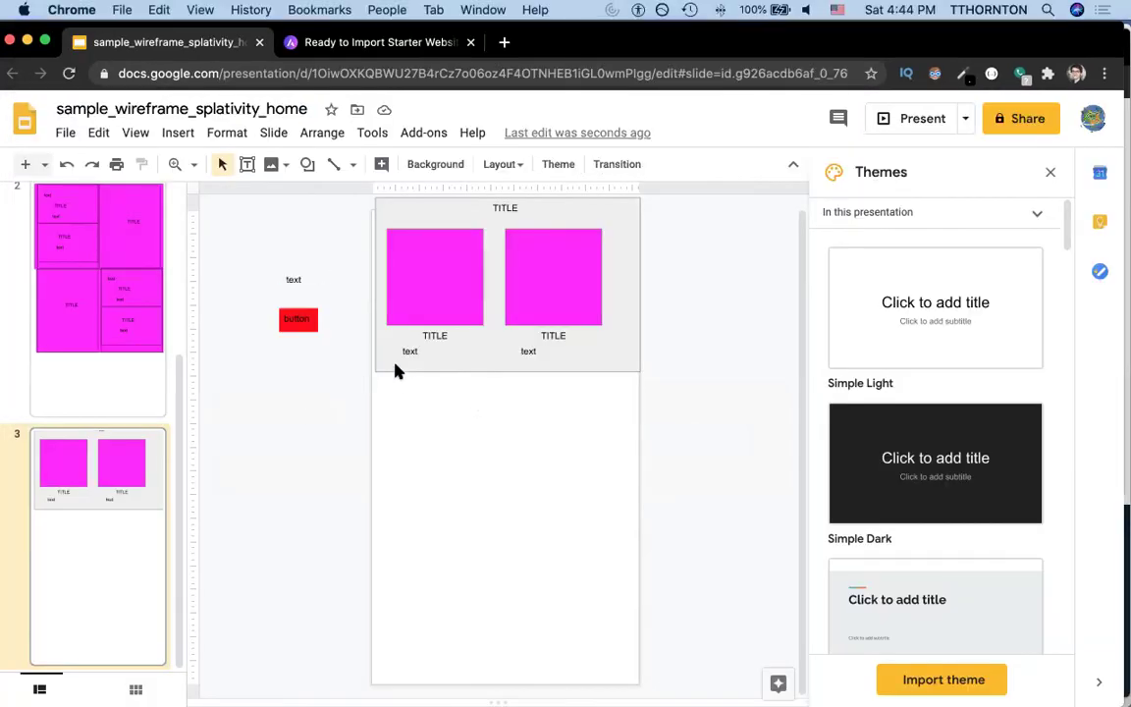
left_click(307, 164)
mouse_move(339, 198)
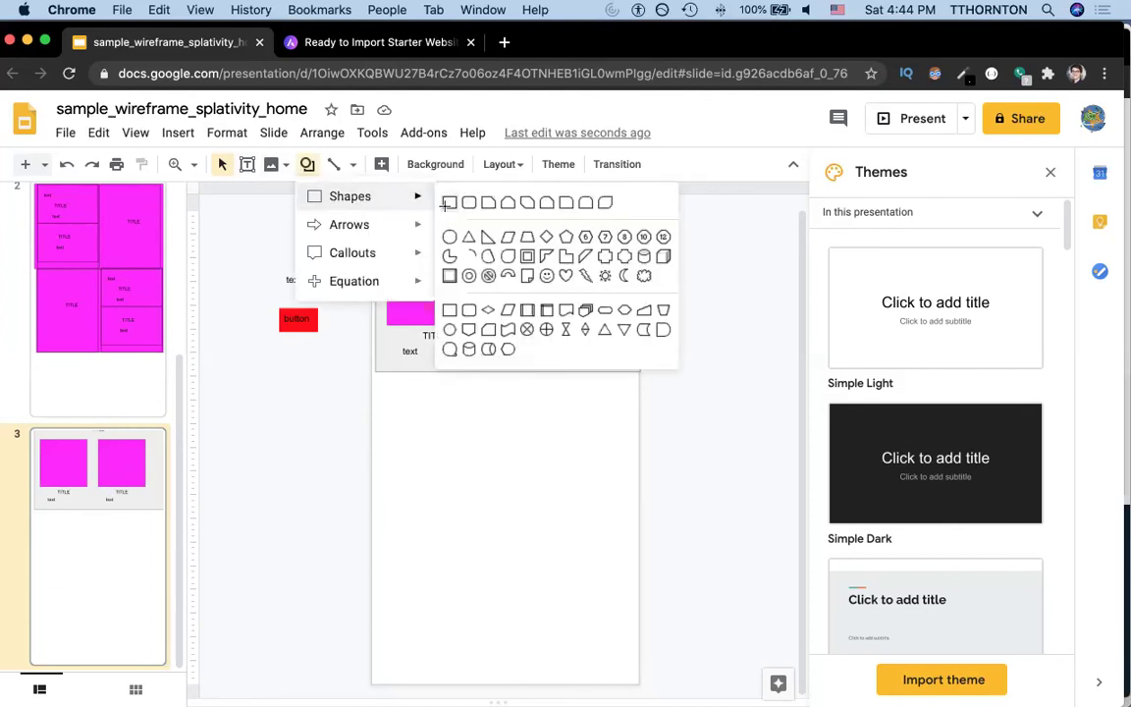
left_click(446, 200)
left_click_drag(379, 375, 637, 438)
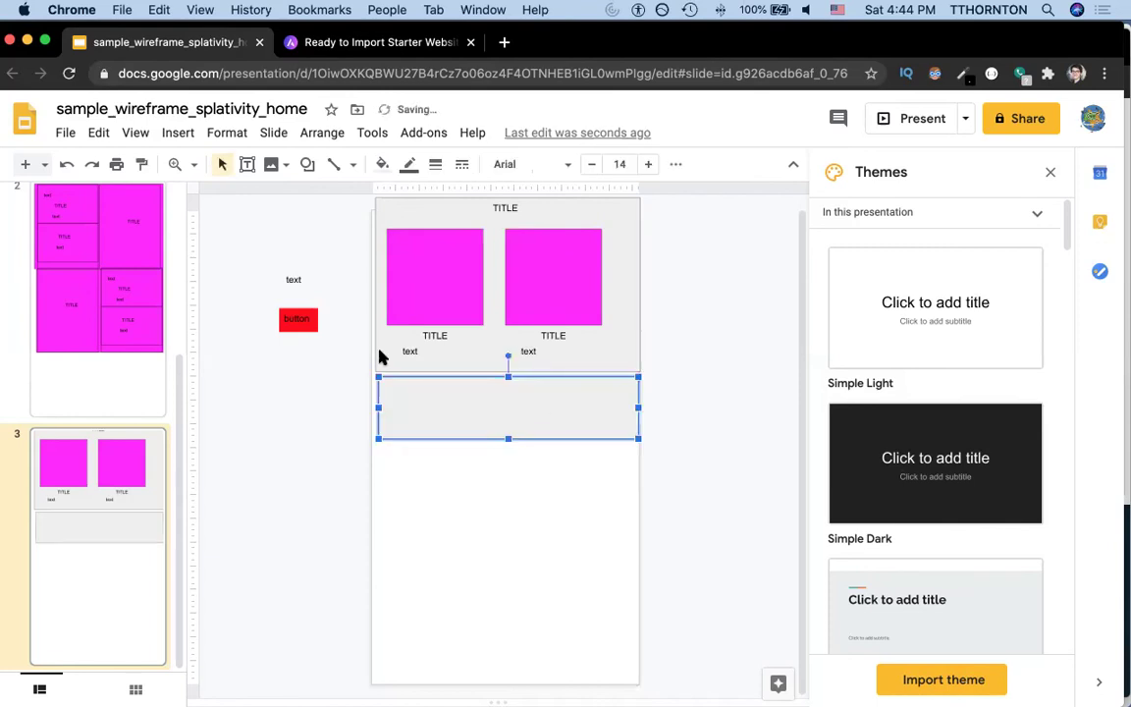
Step: Copy the section's TITLE text box into the left half of the new rectangle and move the red button to its right side
key("super+grave")
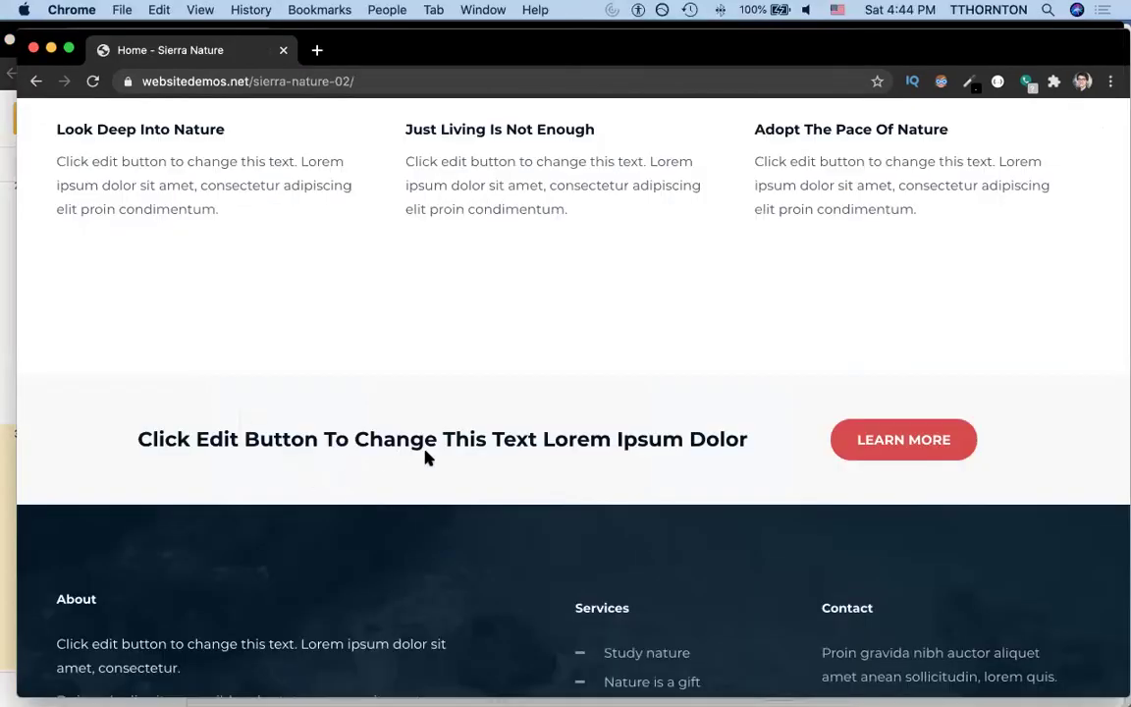
key("super+grave")
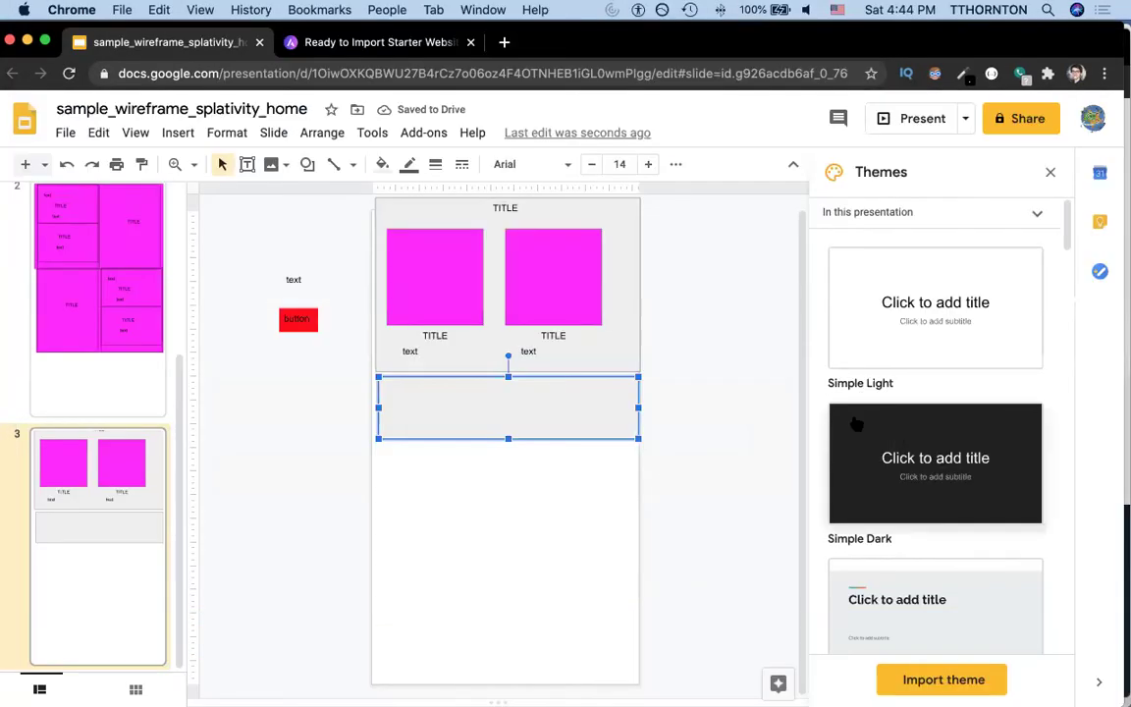
left_click(507, 208)
key("Escape")
left_click_drag(503, 200, 480, 399)
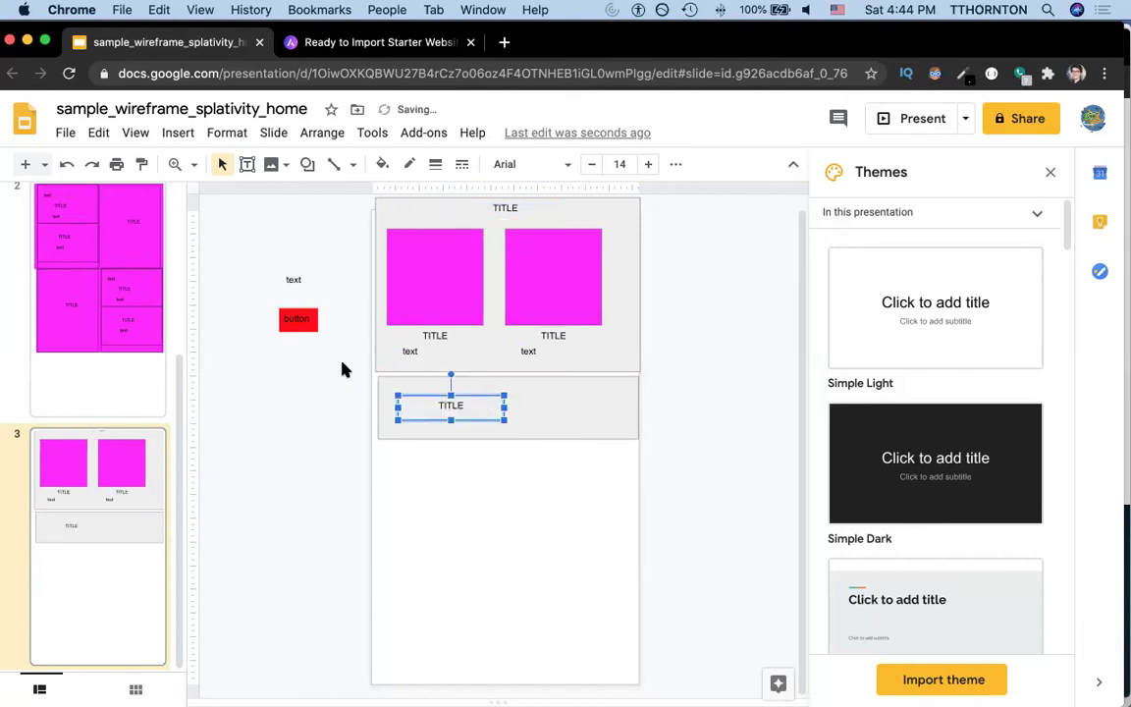
left_click(302, 318)
left_click_drag(307, 318, 593, 401)
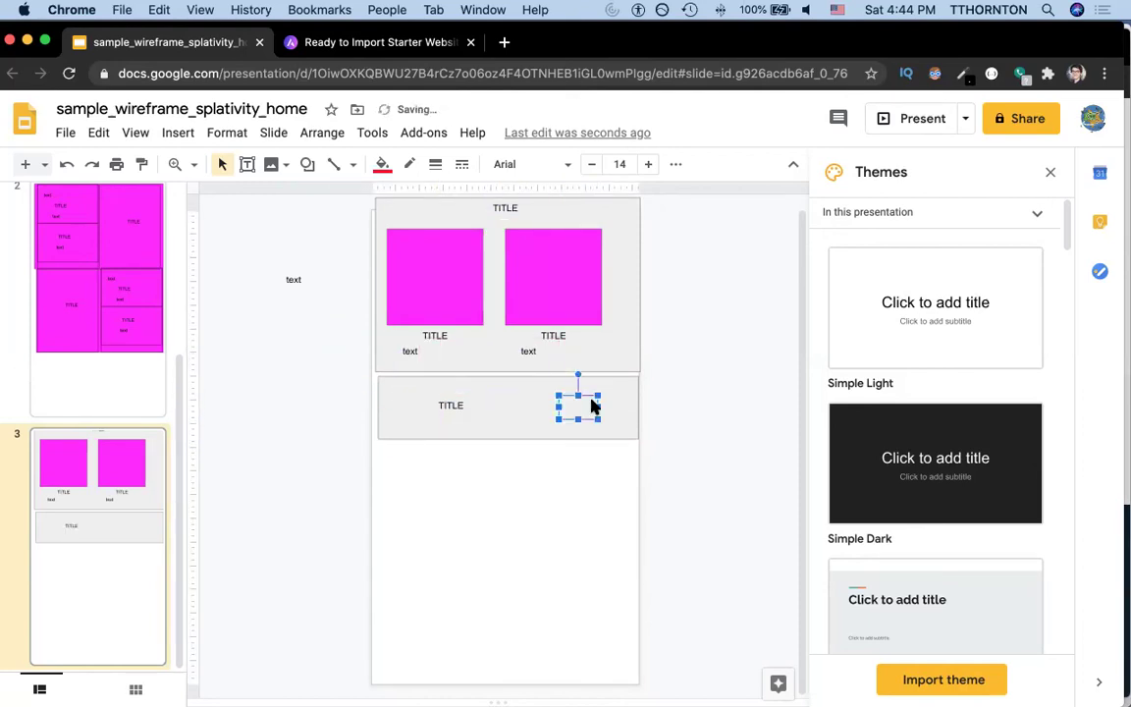
Step: Delete the spare text box beside the slide and compare the strip with the demo's call-to-action section
left_click(293, 288)
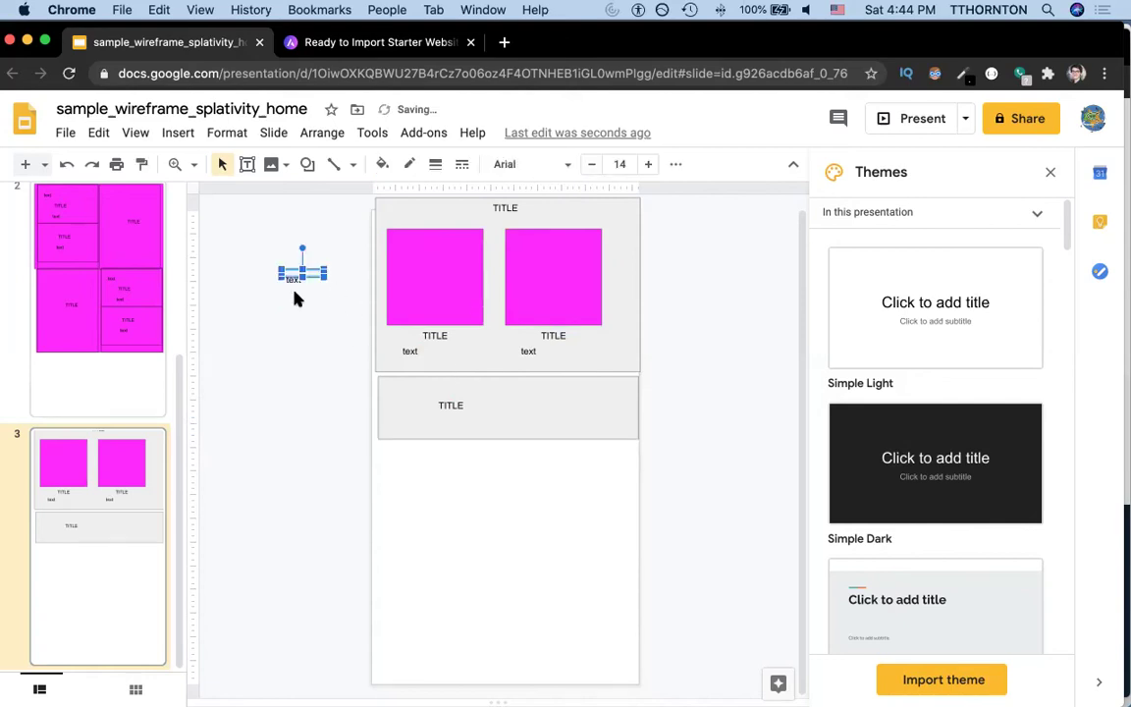
key("BackSpace")
key("super+grave")
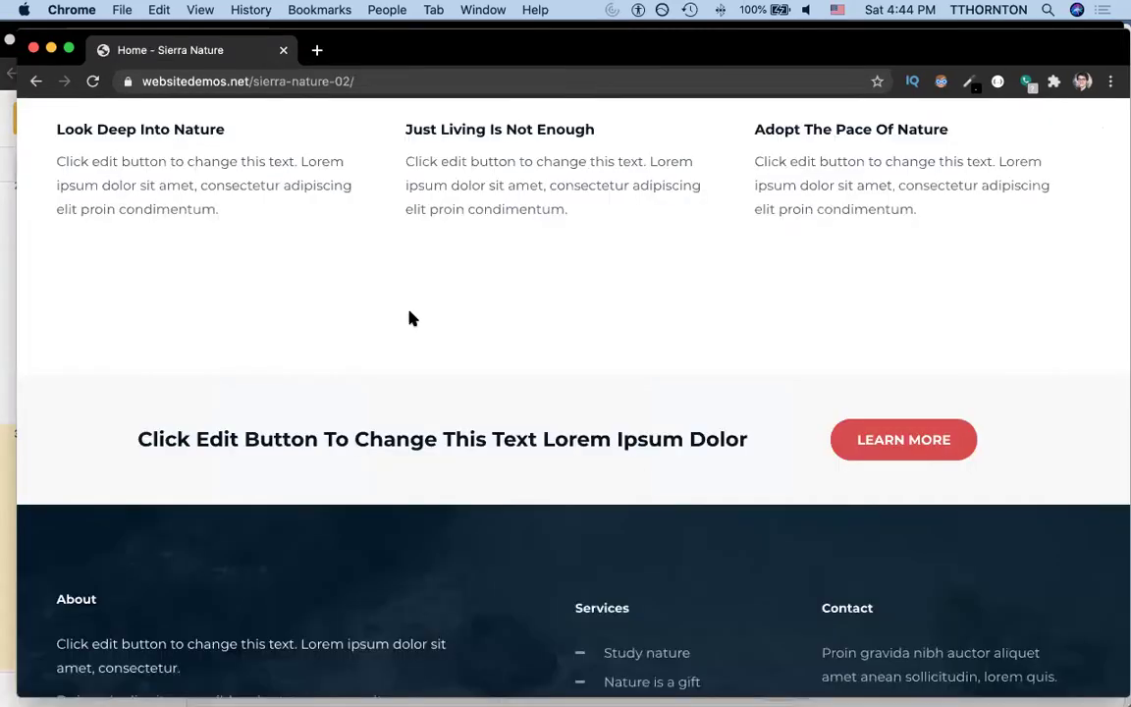
key("super+grave")
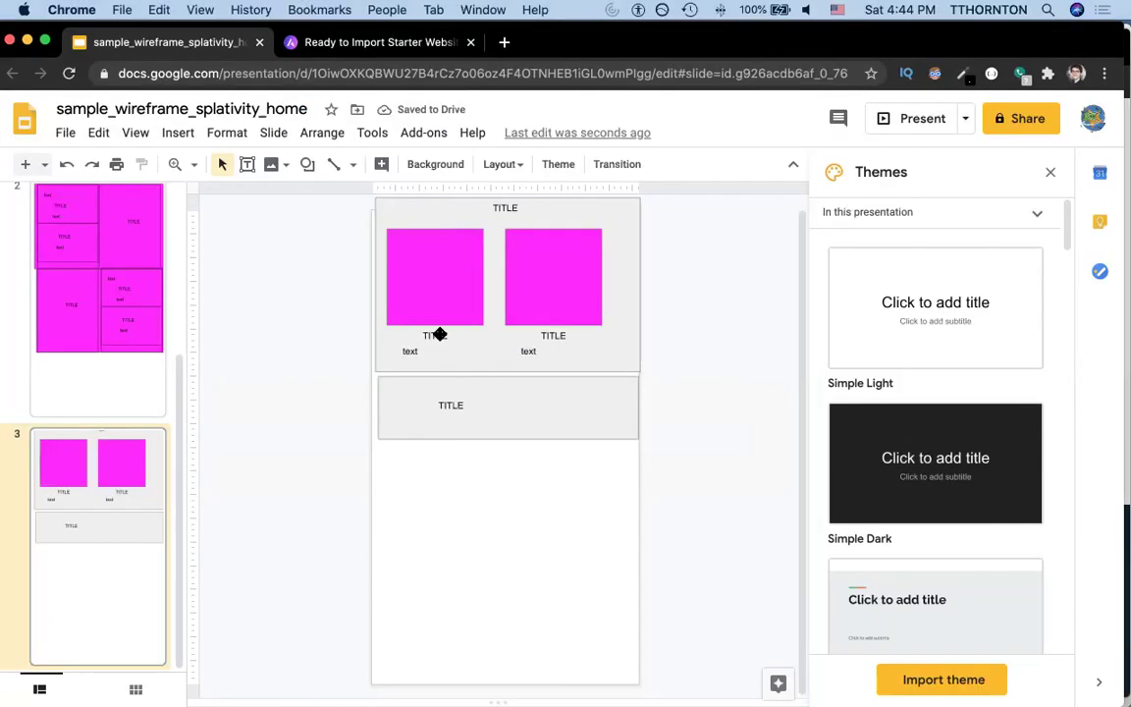
Step: Send the call-to-action strip's background rectangle to the back and deselect it
left_click(509, 407)
right_click(509, 415)
mouse_move(508, 414)
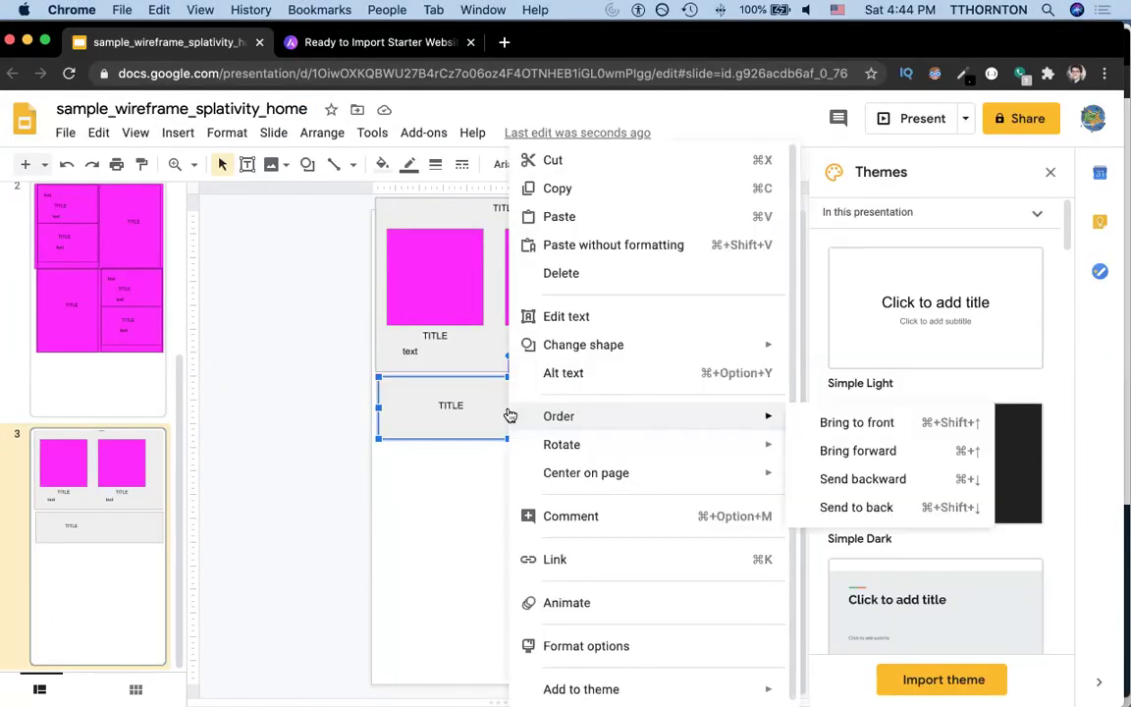
left_click(856, 507)
left_click(683, 459)
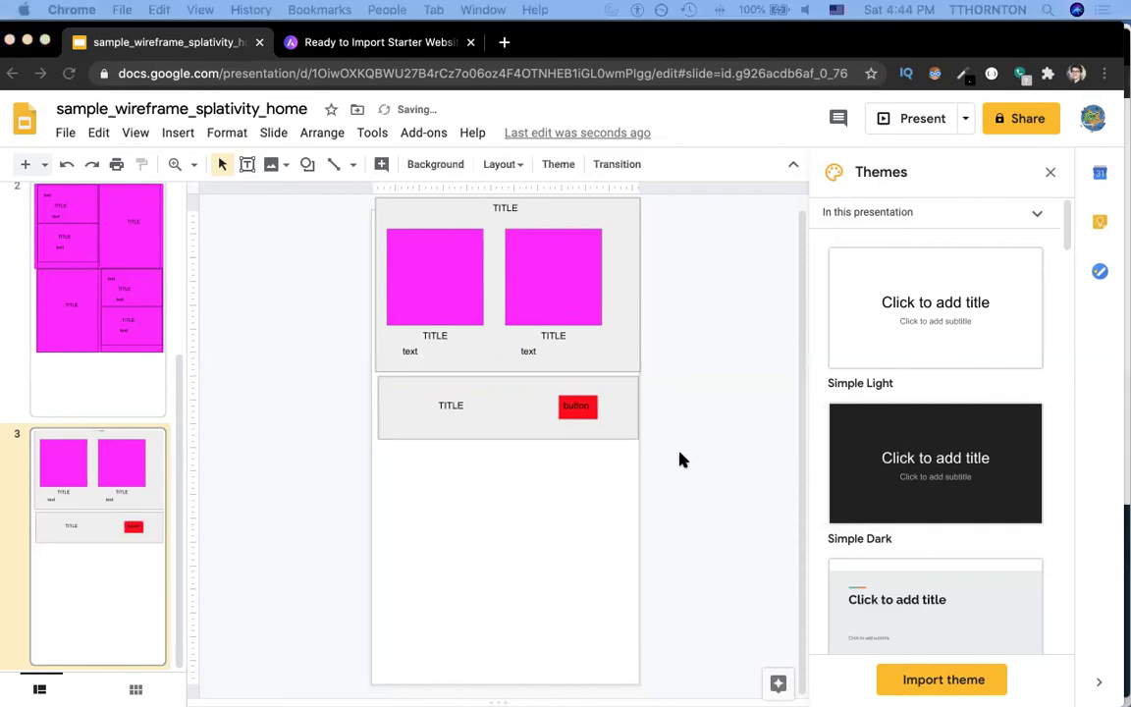
Step: Copy the call-to-action strip's rectangle directly beneath it as a thin footer bar, and check it against the demo's footer and copyright row
key("super+grave")
scroll(518, 417, "down", 5)
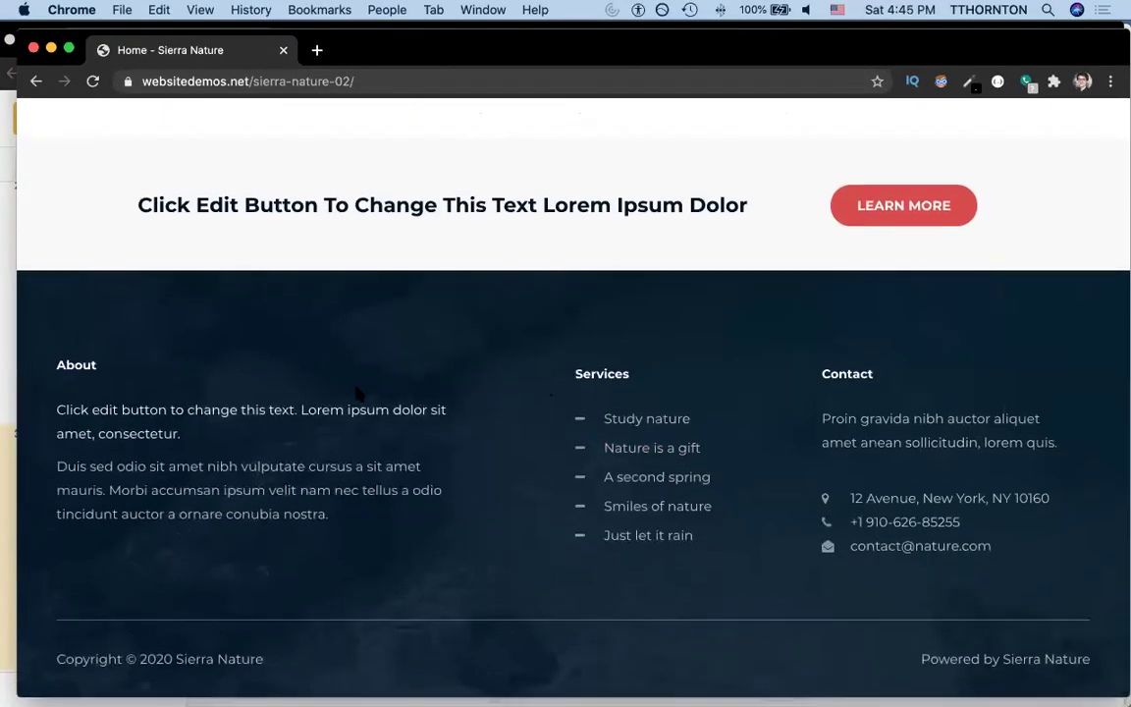
key("super+grave")
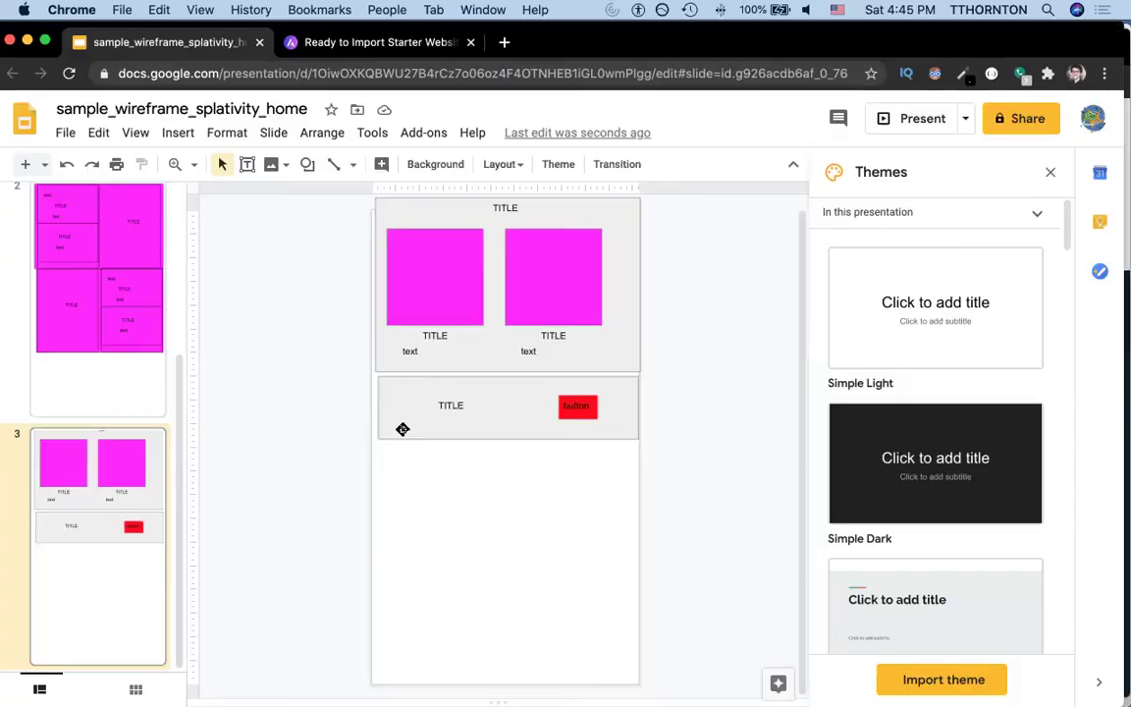
left_click_drag(386, 429, 390, 450)
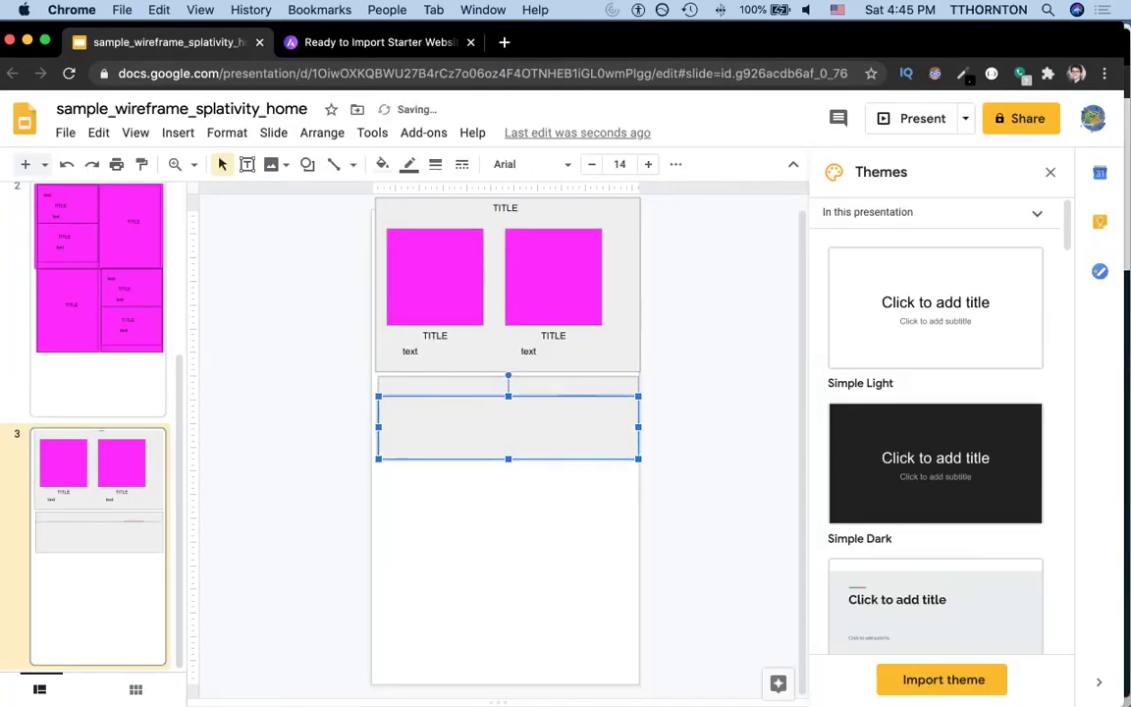
left_click_drag(509, 432, 509, 475)
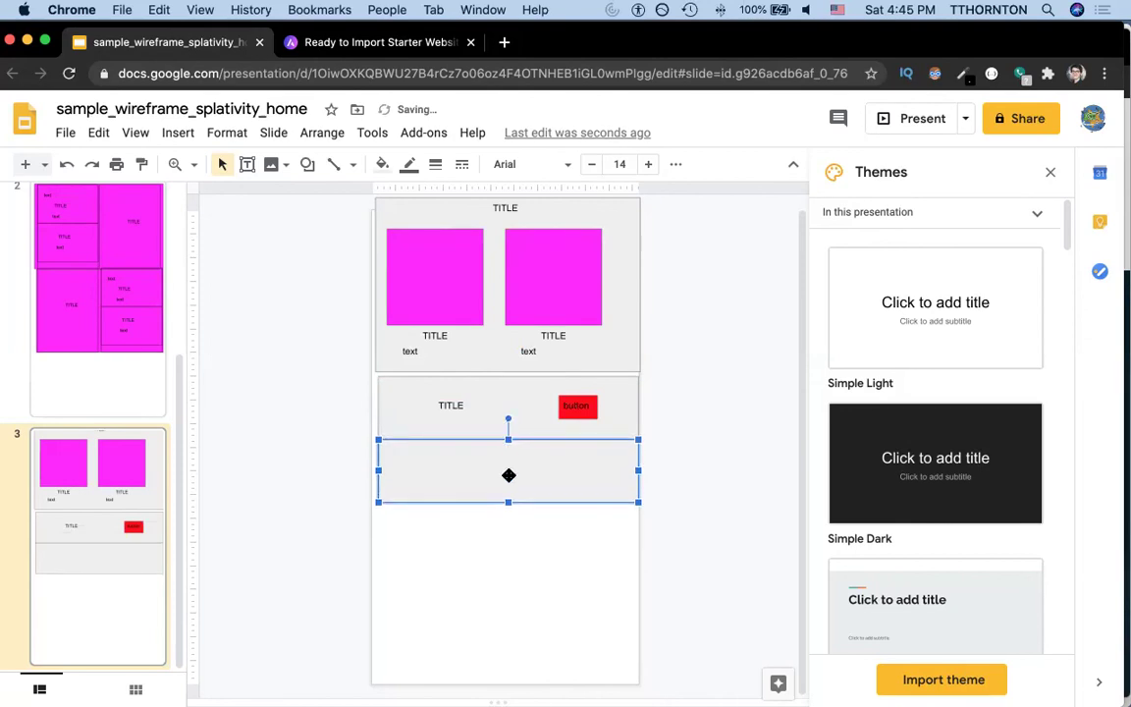
left_click_drag(506, 491, 502, 467)
left_click(277, 474)
key("super+grave")
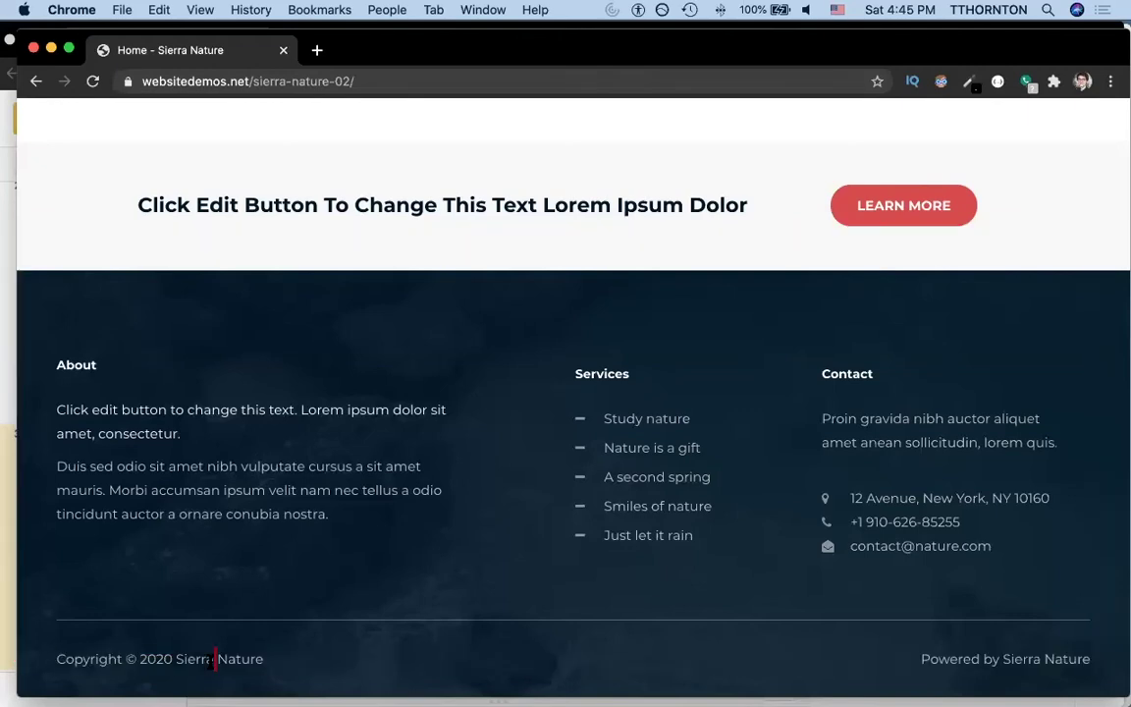
triple_click(217, 658)
left_click(998, 662)
key("super+w")
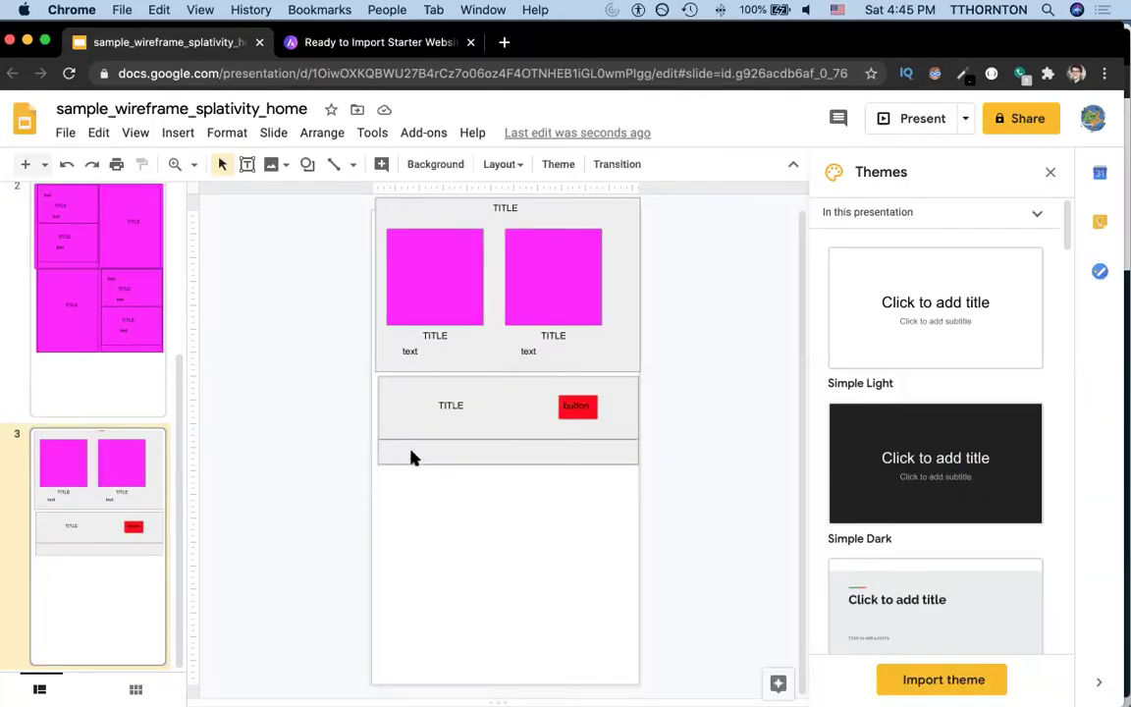
left_click(409, 352)
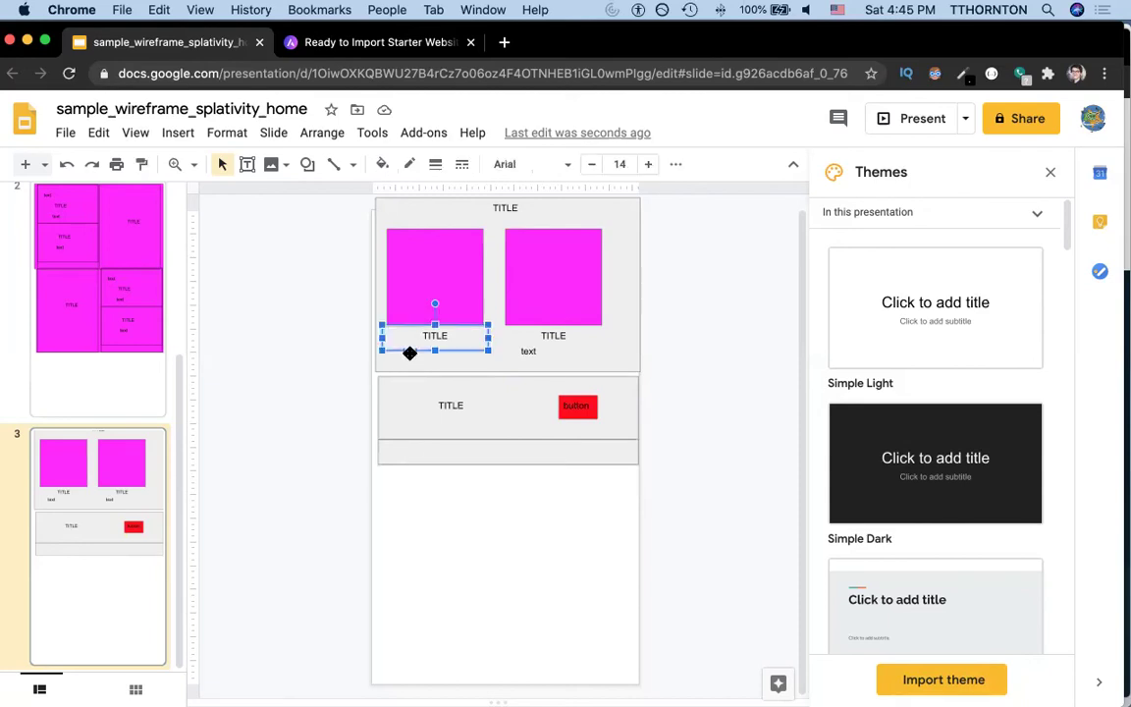
left_click(407, 355)
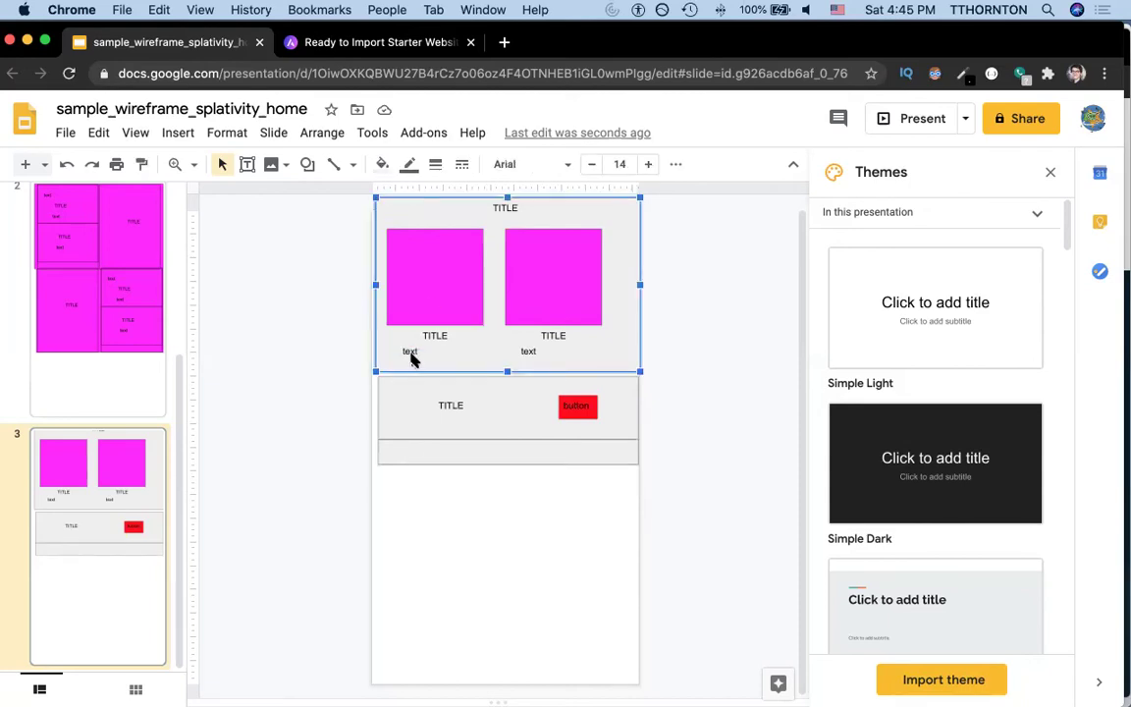
left_click(410, 355)
left_click(541, 357)
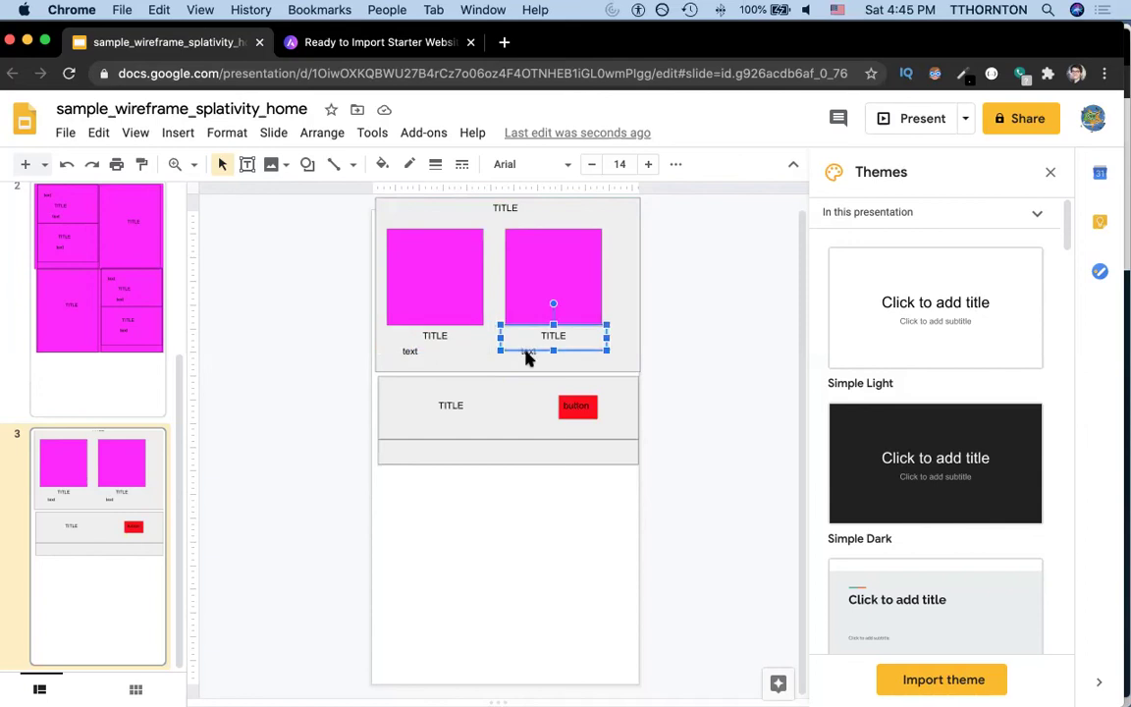
left_click(212, 318)
Step: Add a text box reading "text" at the footer bar's left end and place a copy of it near the right end
left_click(247, 165)
left_click_drag(384, 447, 437, 456)
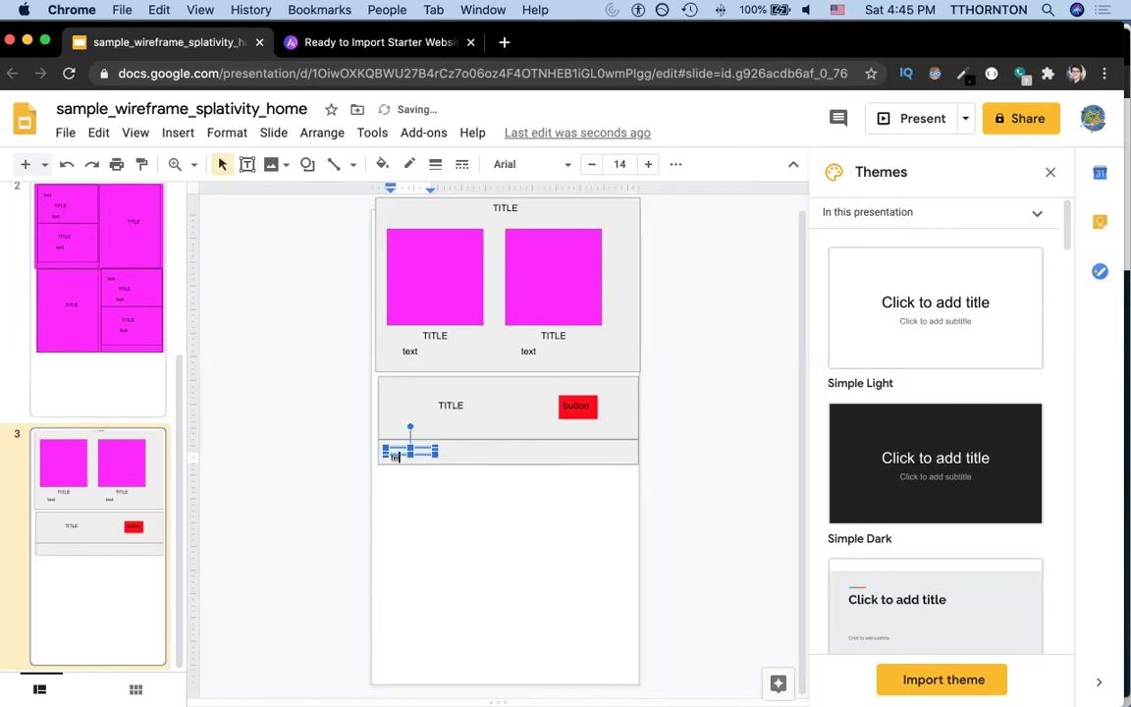
left_click_drag(406, 454, 585, 453)
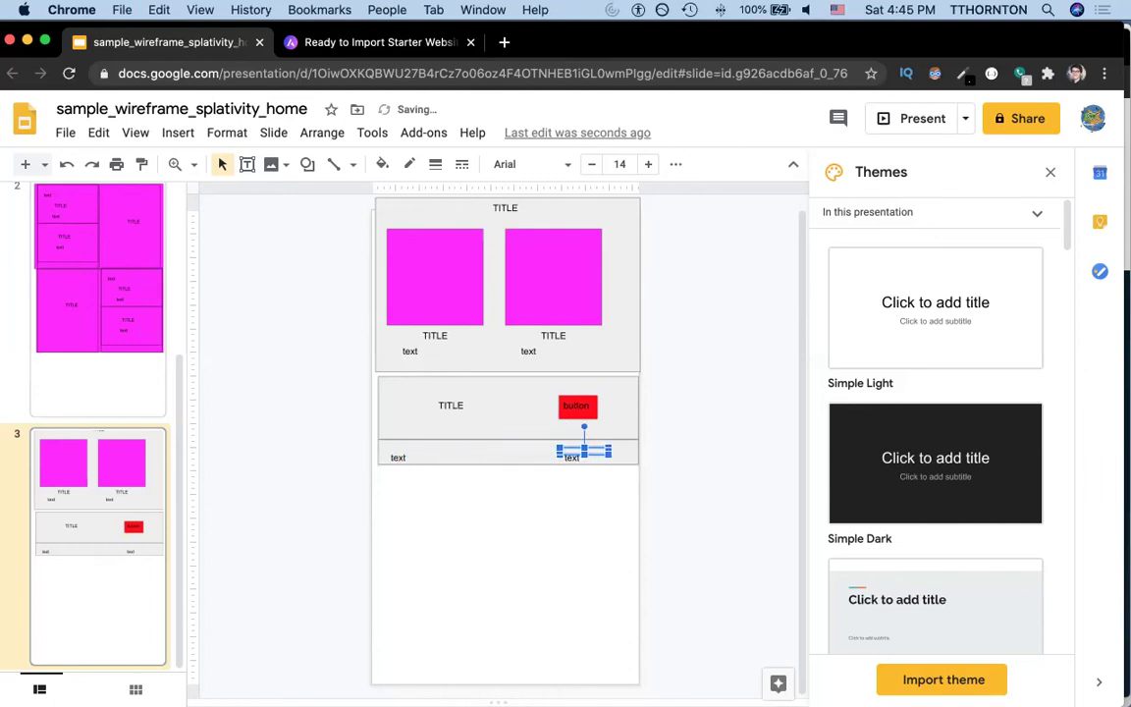
left_click(250, 420)
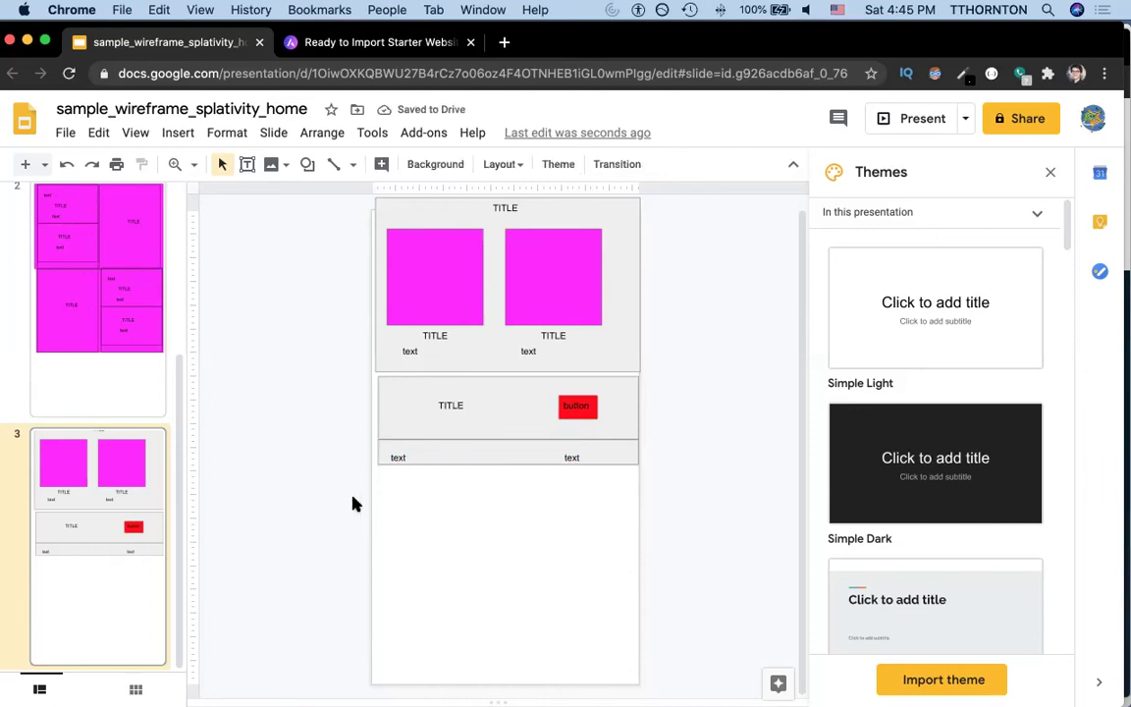
Step: Open slide 1 and compare its header bar and hero block with the demo's navigation header and hero banner
scroll(152, 353, "up", 5)
left_click(113, 307)
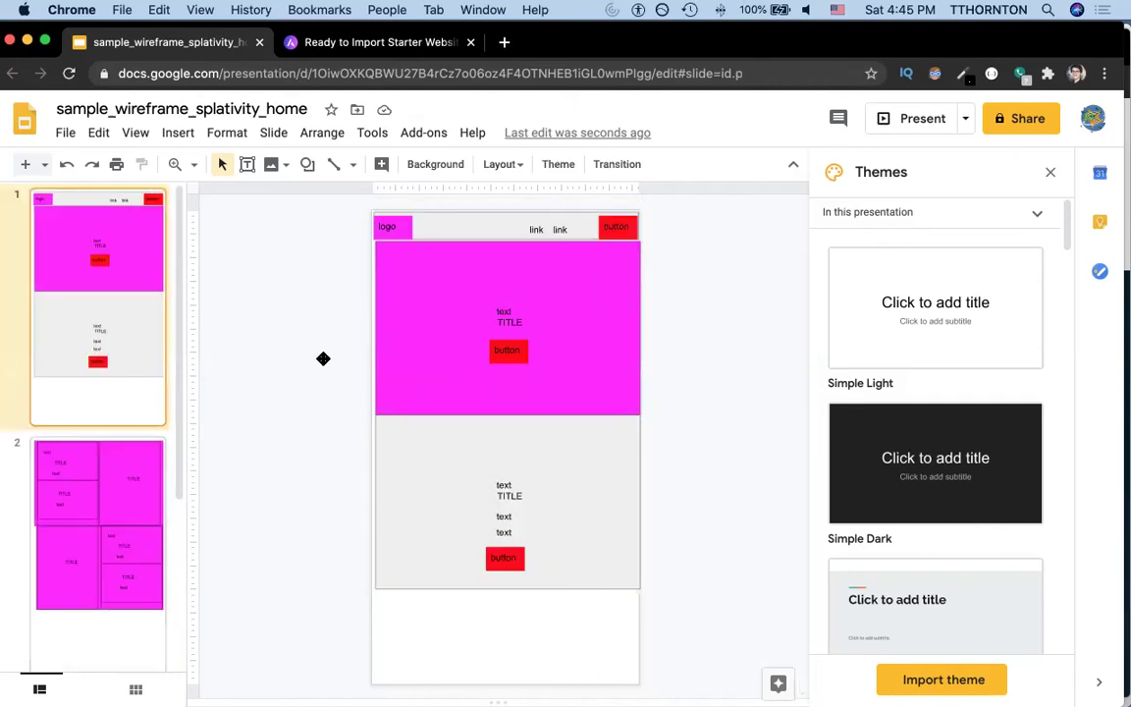
key("super+grave")
scroll(375, 336, "up", 20)
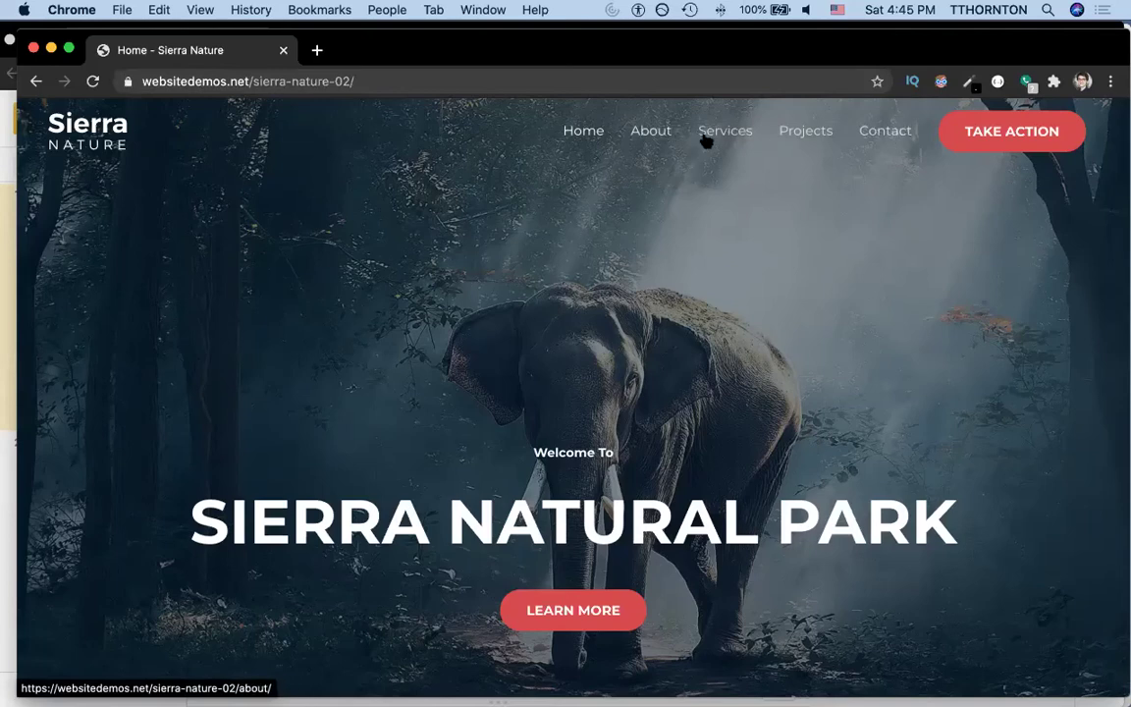
key("super+grave")
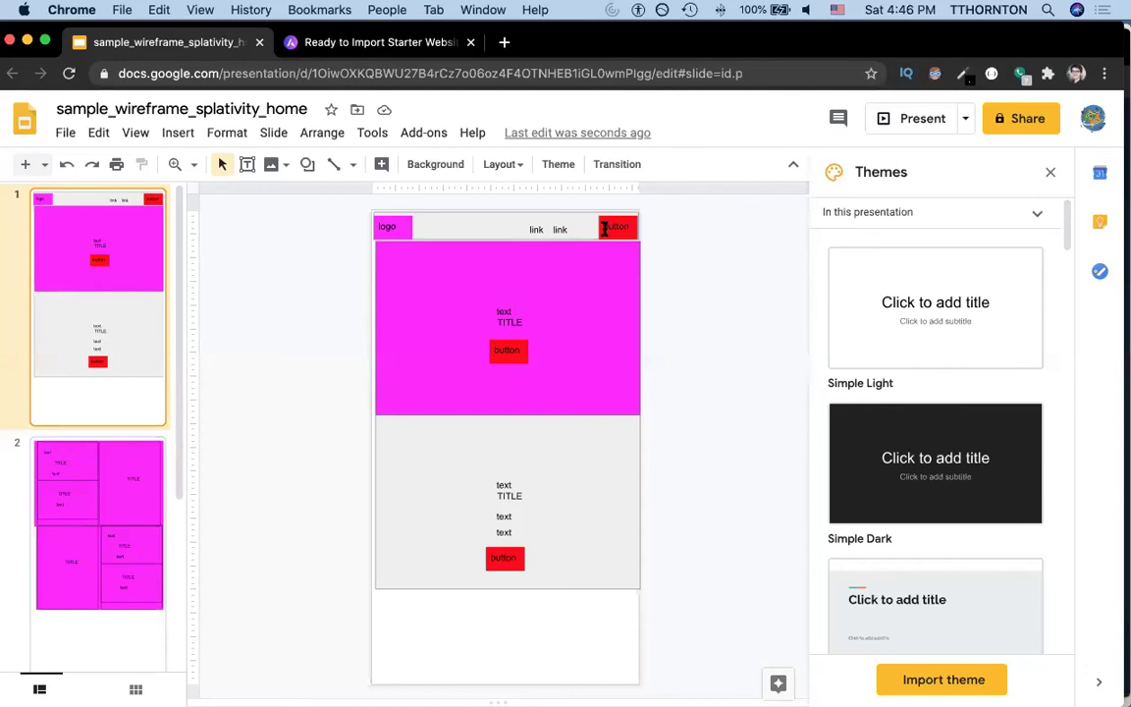
key("super+grave")
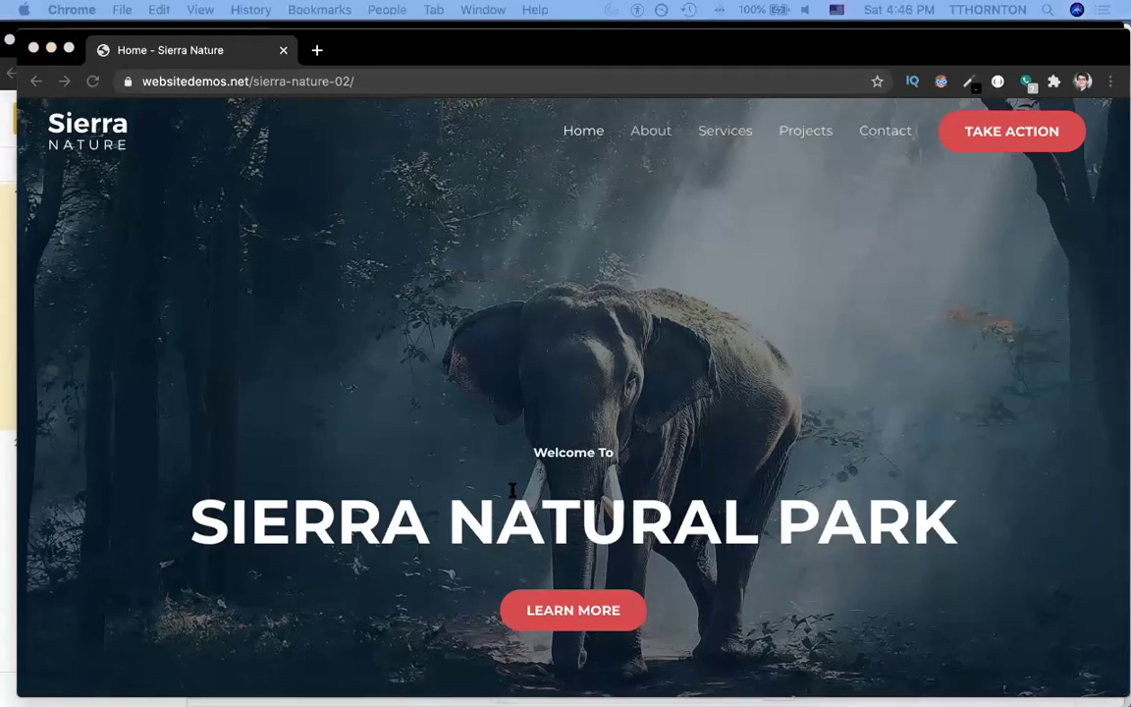
key("super+grave")
left_click(467, 272)
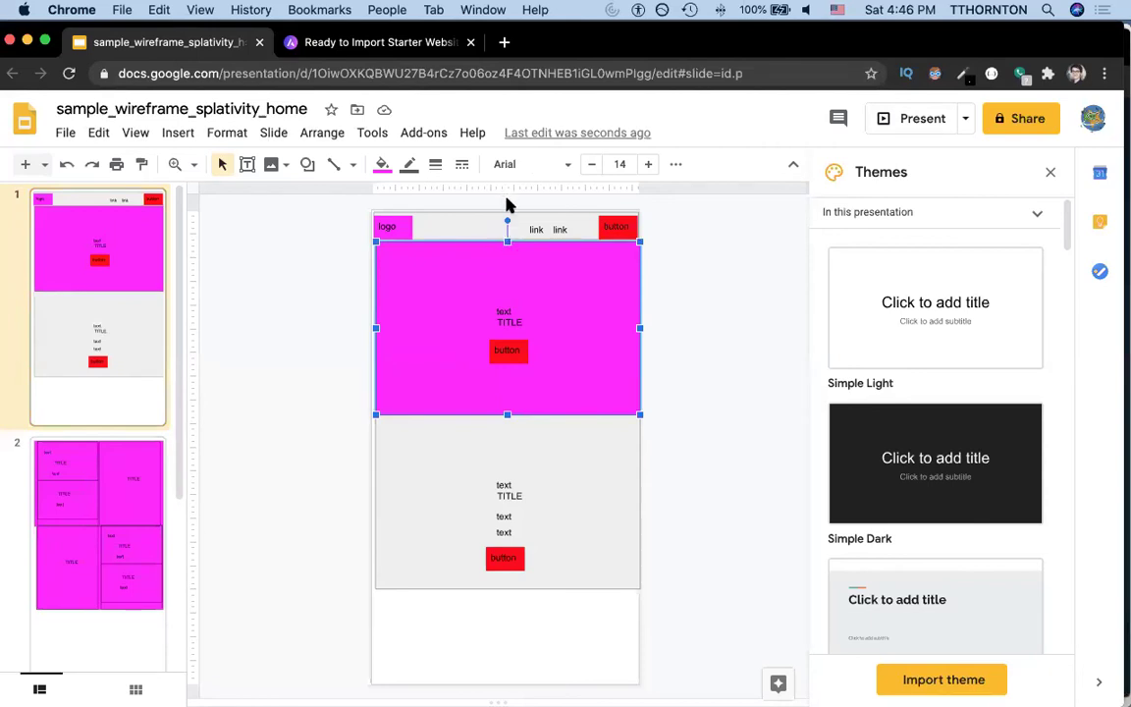
Step: Compare the grey text section on slide 1 with the demo's About Us section below the hero image
key("super+grave")
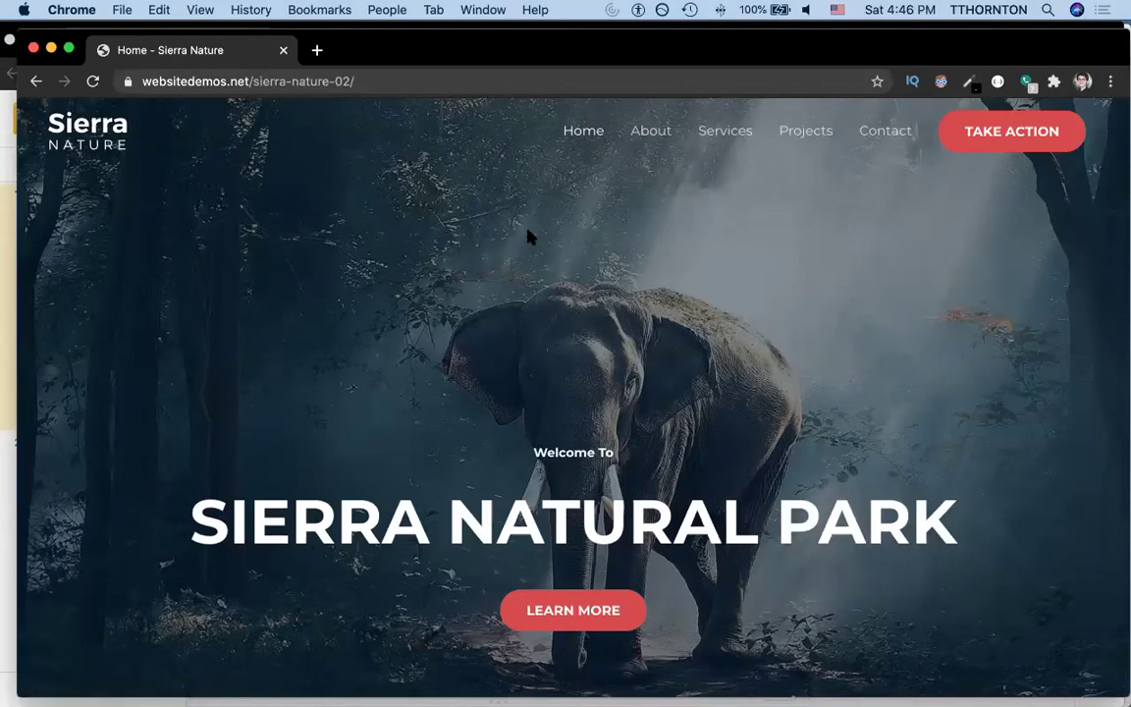
scroll(527, 235, "down", 3)
scroll(528, 234, "down", 5)
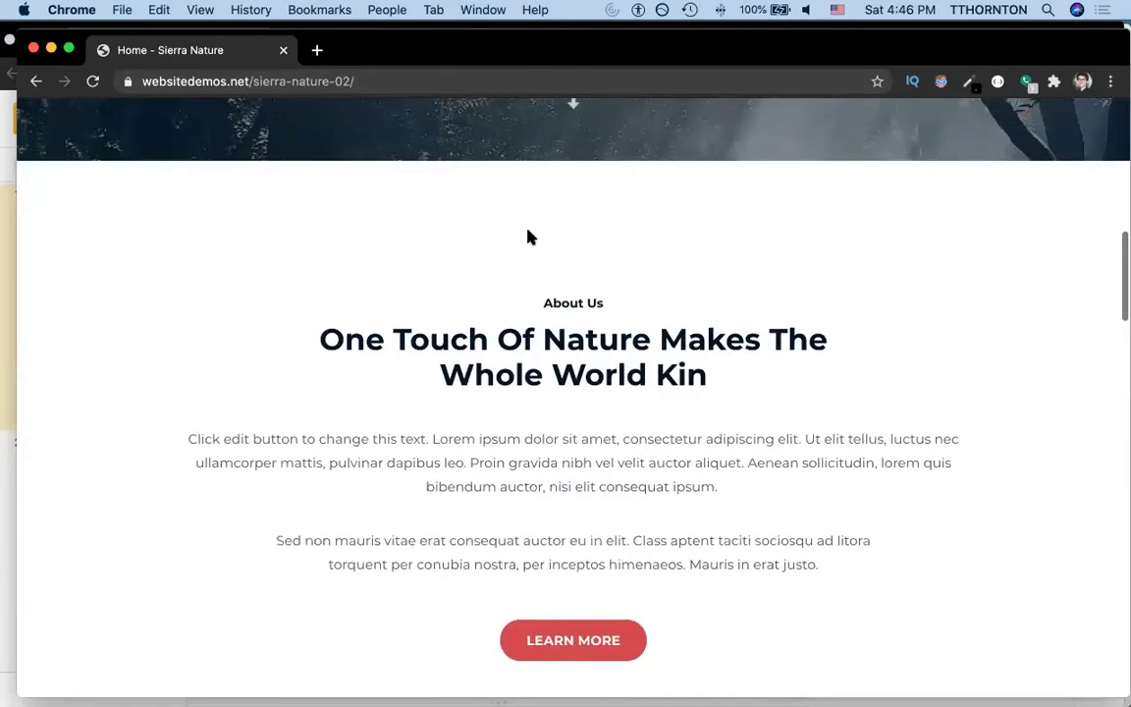
scroll(527, 236, "up", 2)
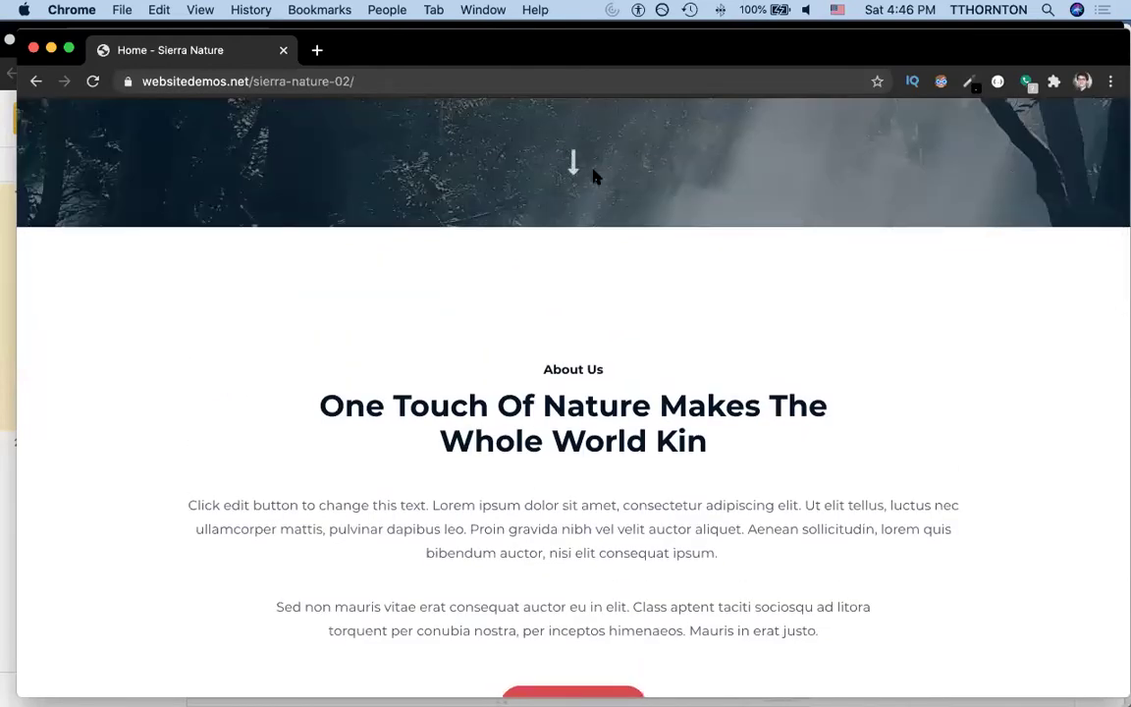
scroll(564, 317, "down", 3)
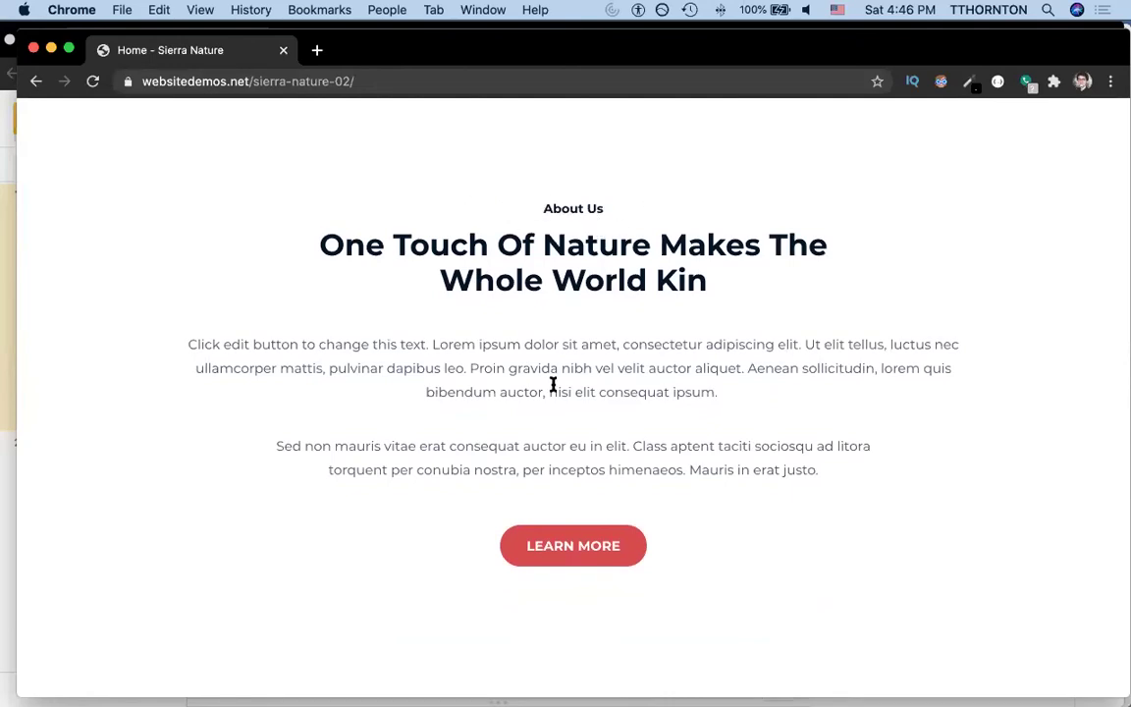
key("super+grave")
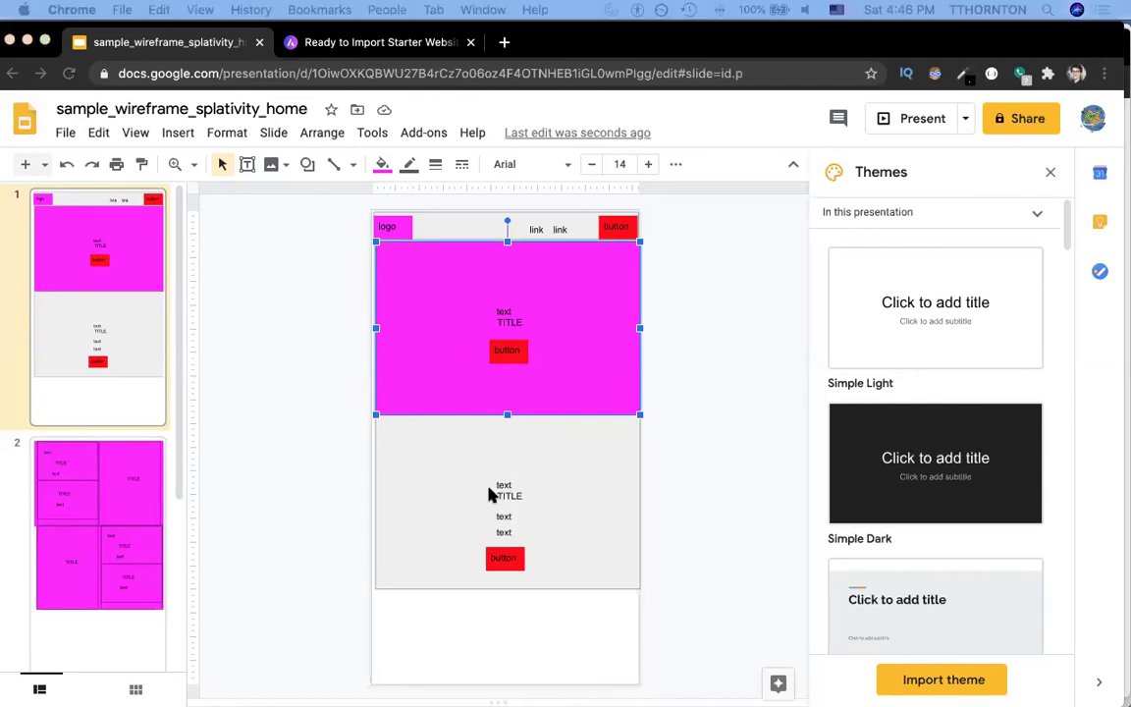
Step: Open slide 2 and compare its two-column blocks with the demo's Services section
key("super+grave")
scroll(475, 461, "down", 6)
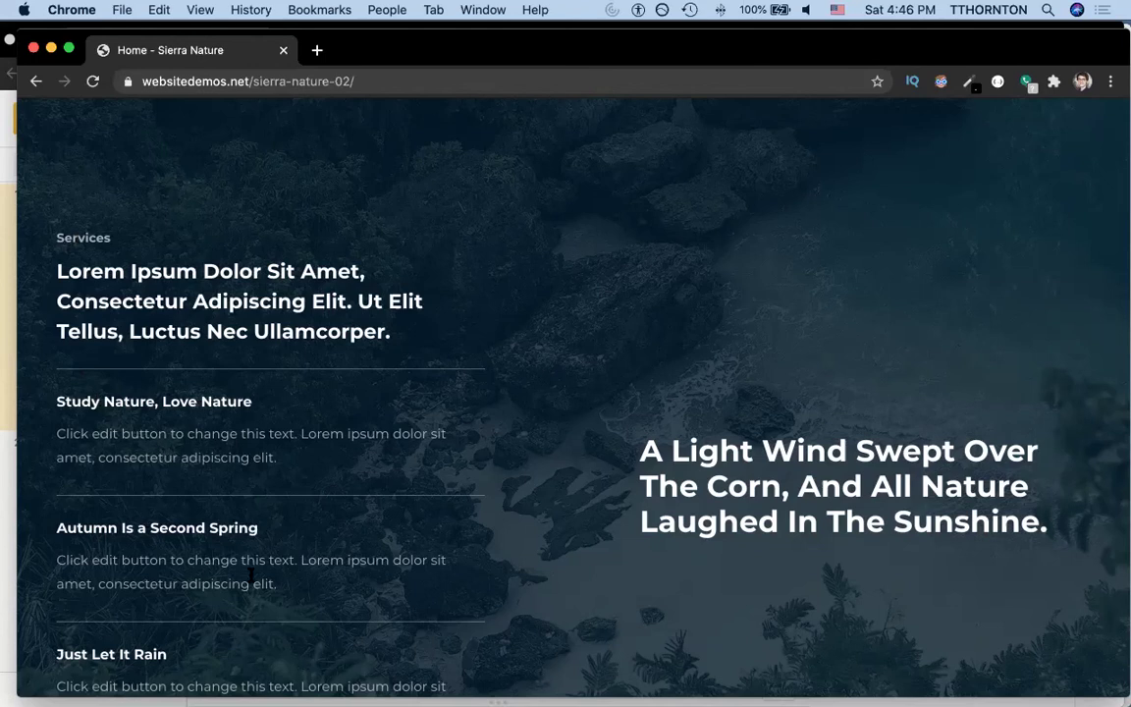
key("super+grave")
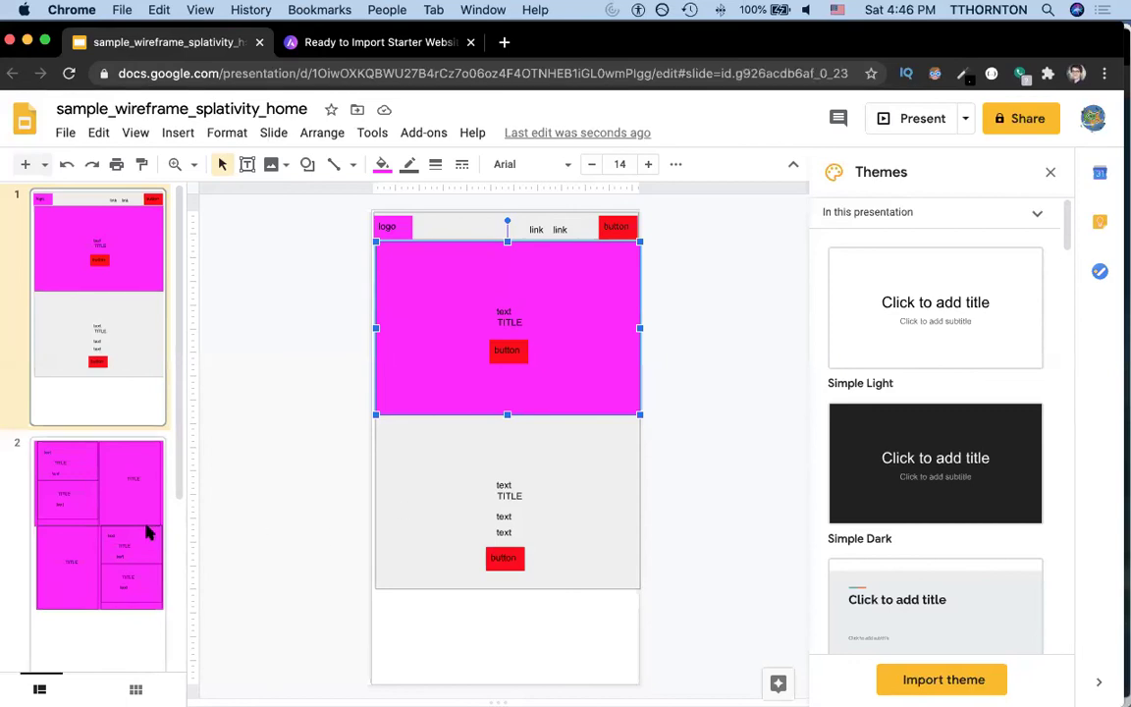
left_click(119, 519)
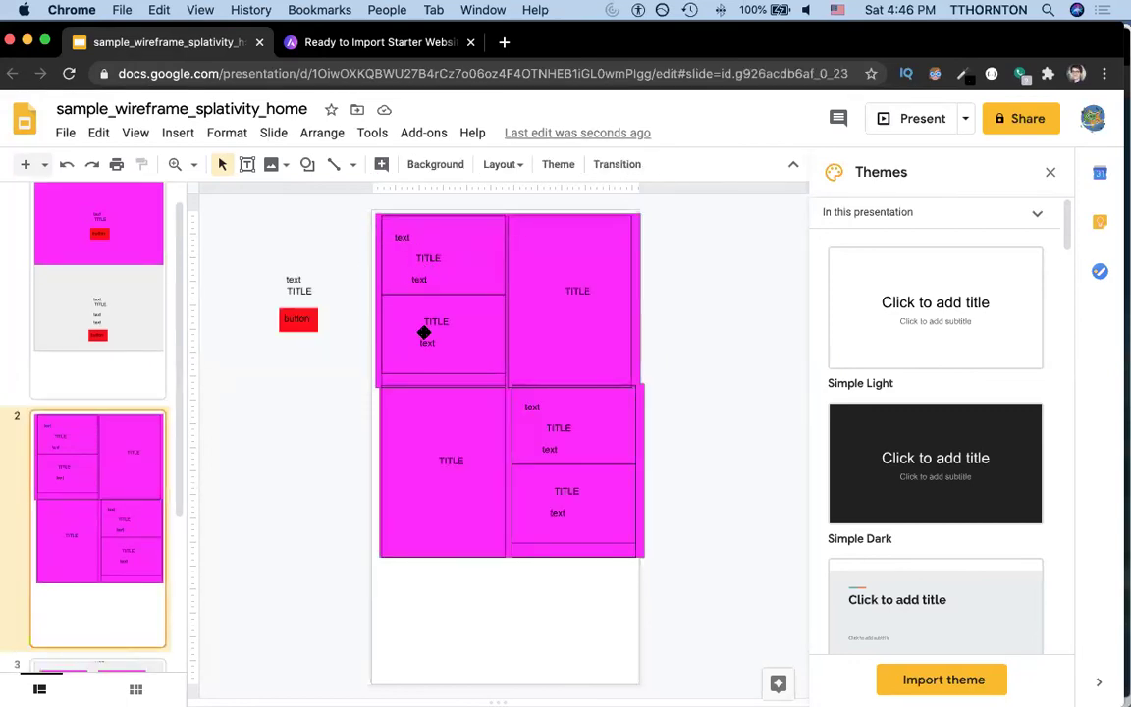
key("super+grave")
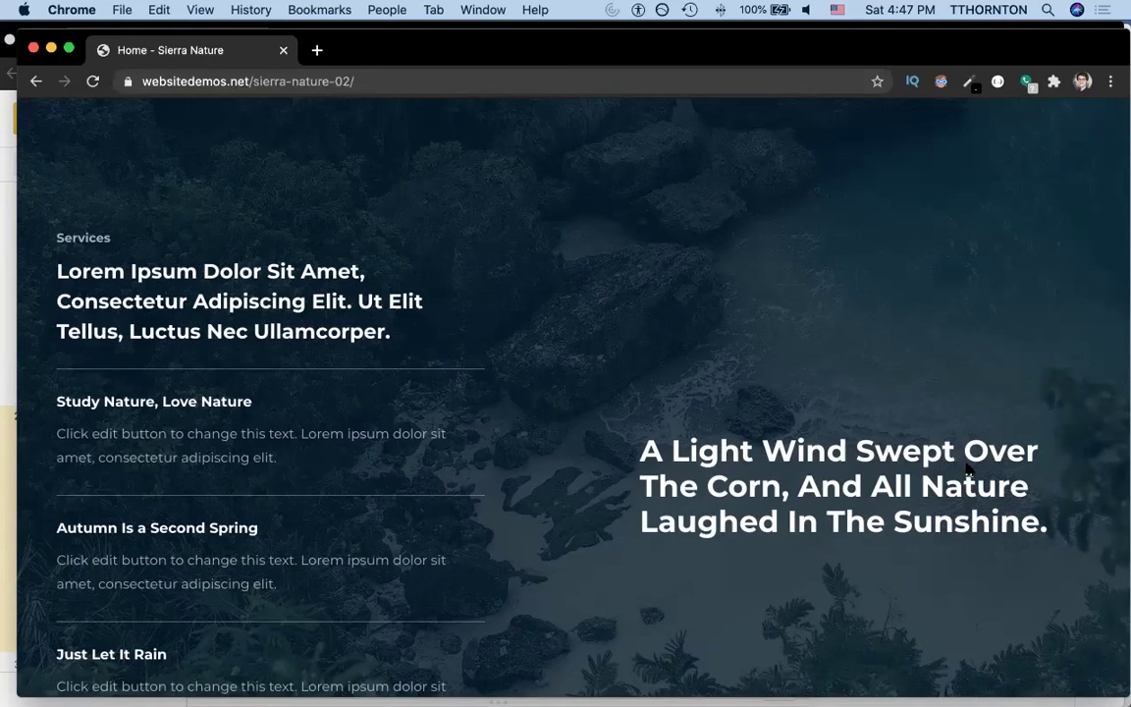
key("super+grave")
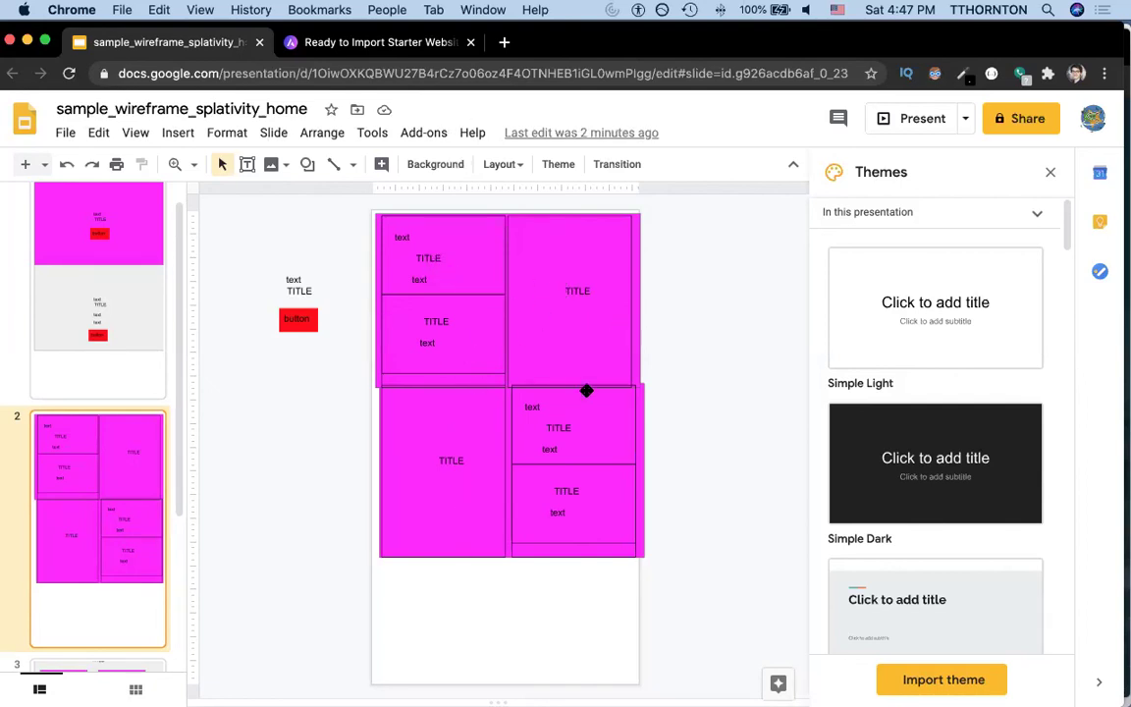
Step: Look over slide 3, return to slide 2, and review the demo's Projects section with its heading, images and captions
key("Down")
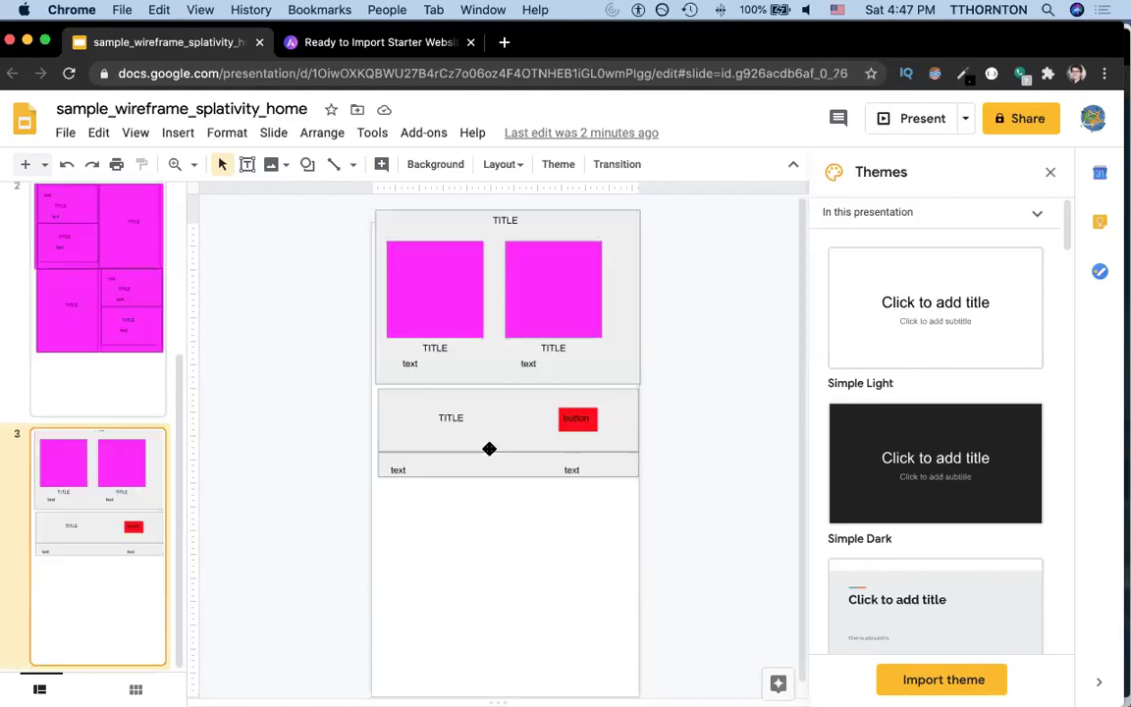
key("Up")
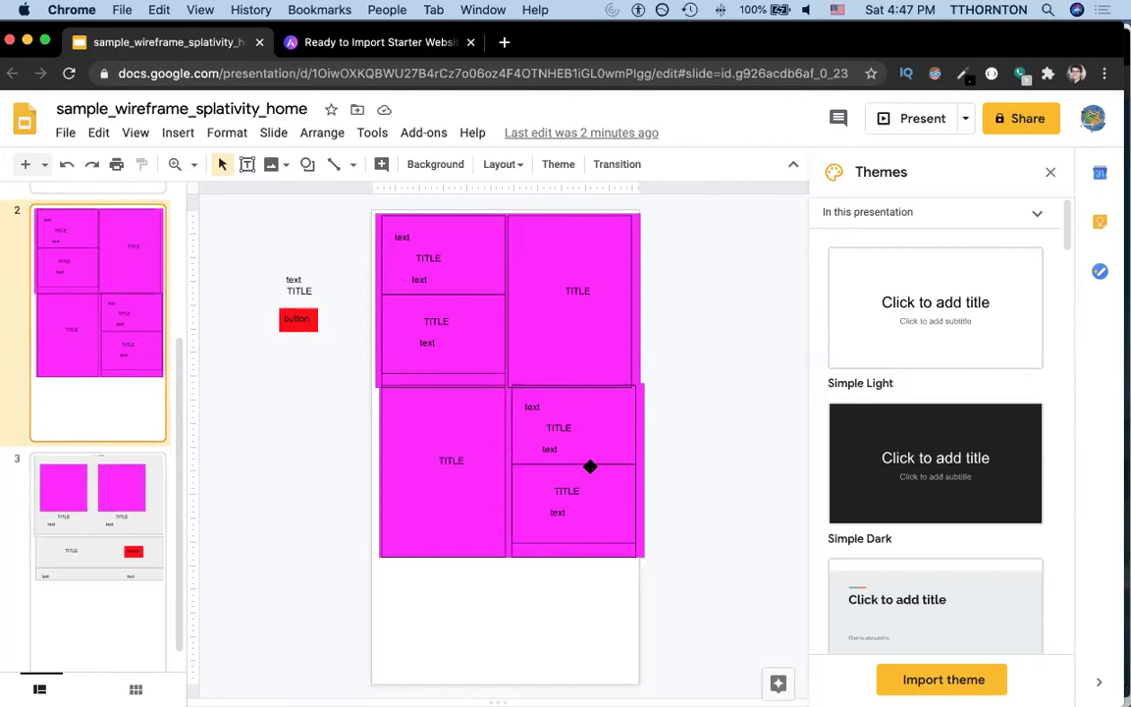
key("super+grave")
scroll(336, 461, "down", 8)
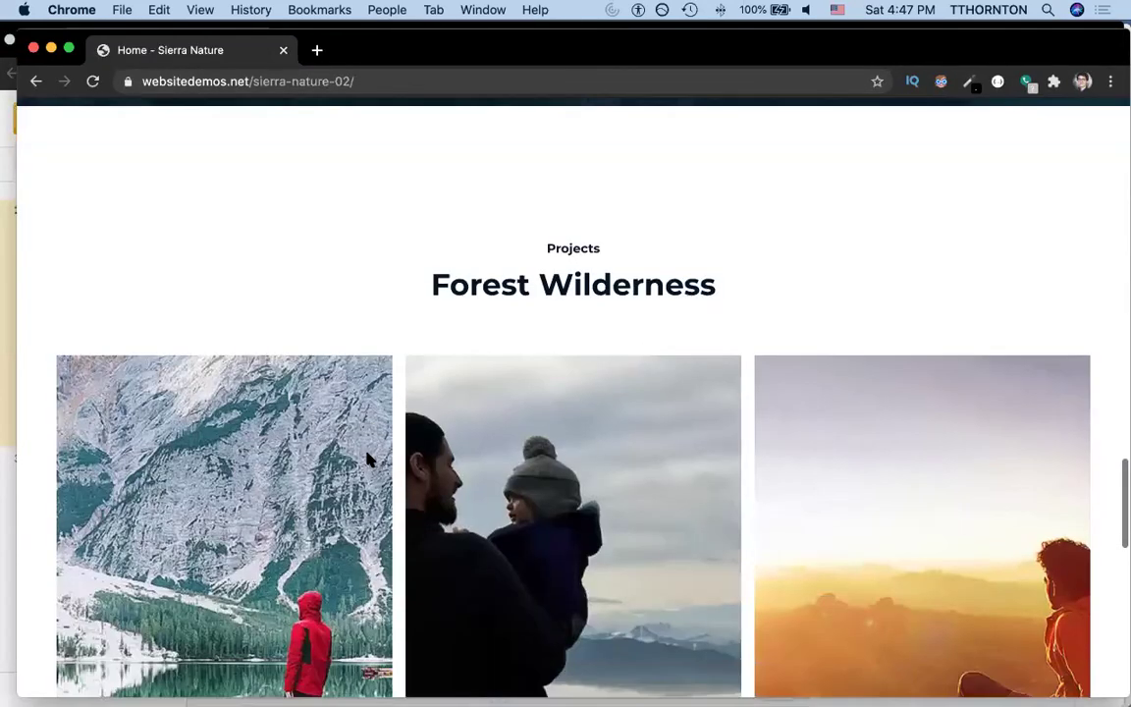
scroll(367, 458, "down", 1)
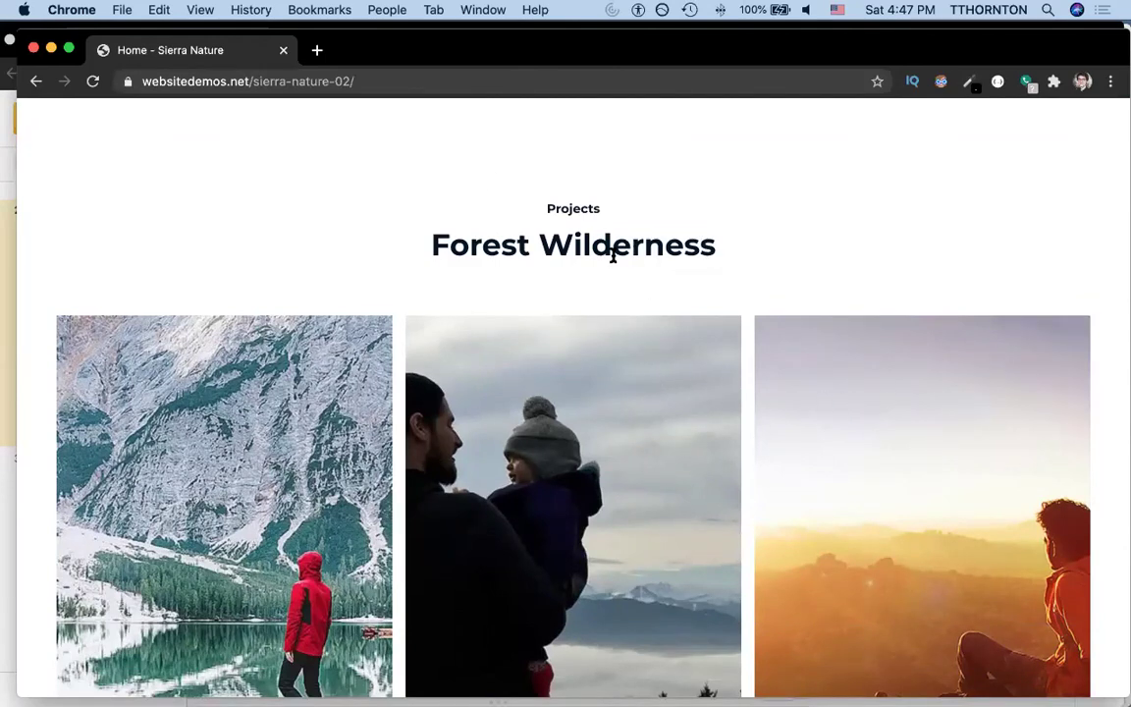
scroll(611, 255, "down", 3)
scroll(611, 256, "up", 1)
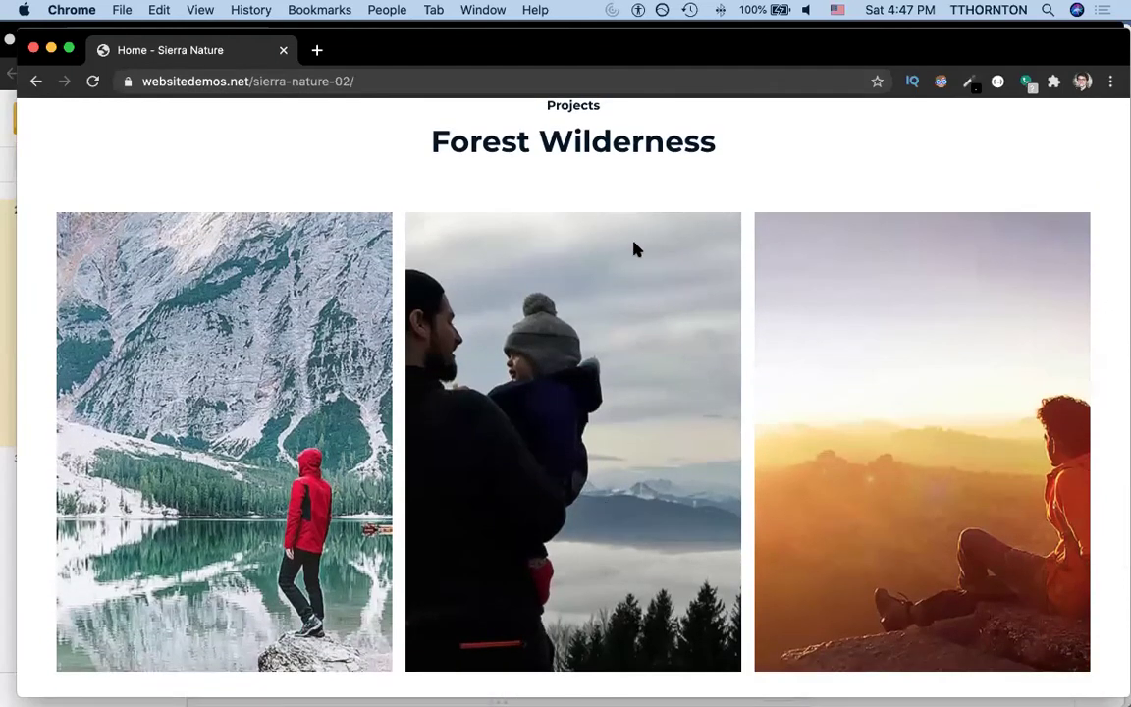
scroll(543, 234, "up", 3)
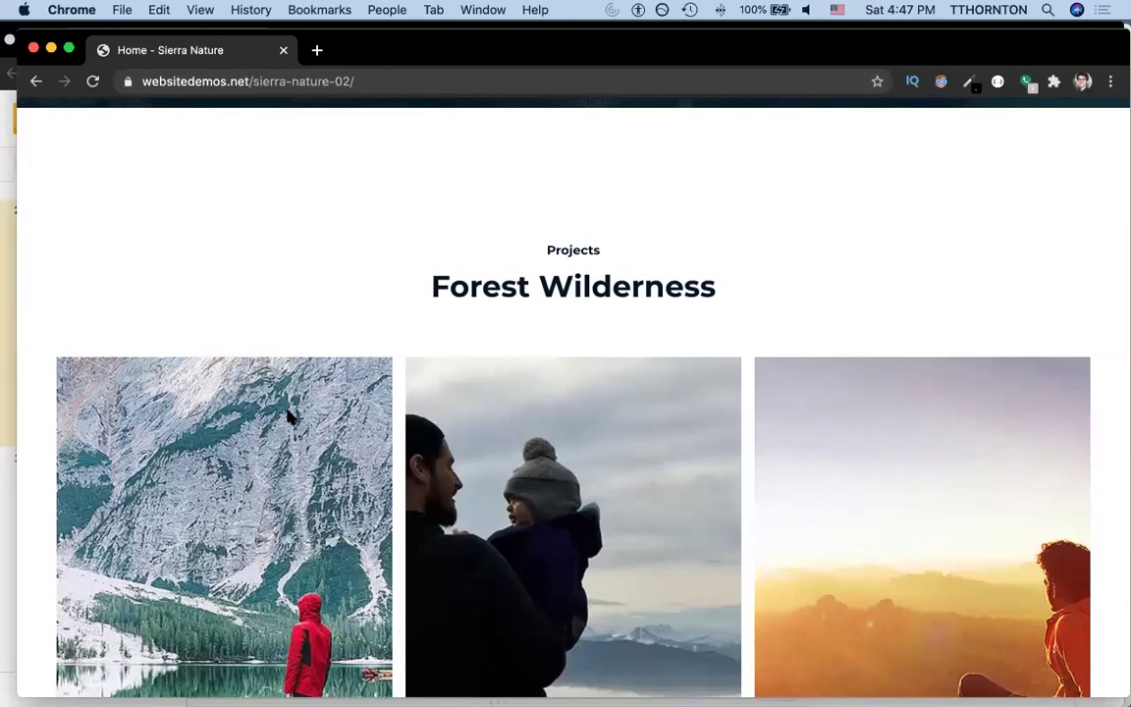
scroll(513, 303, "down", 5)
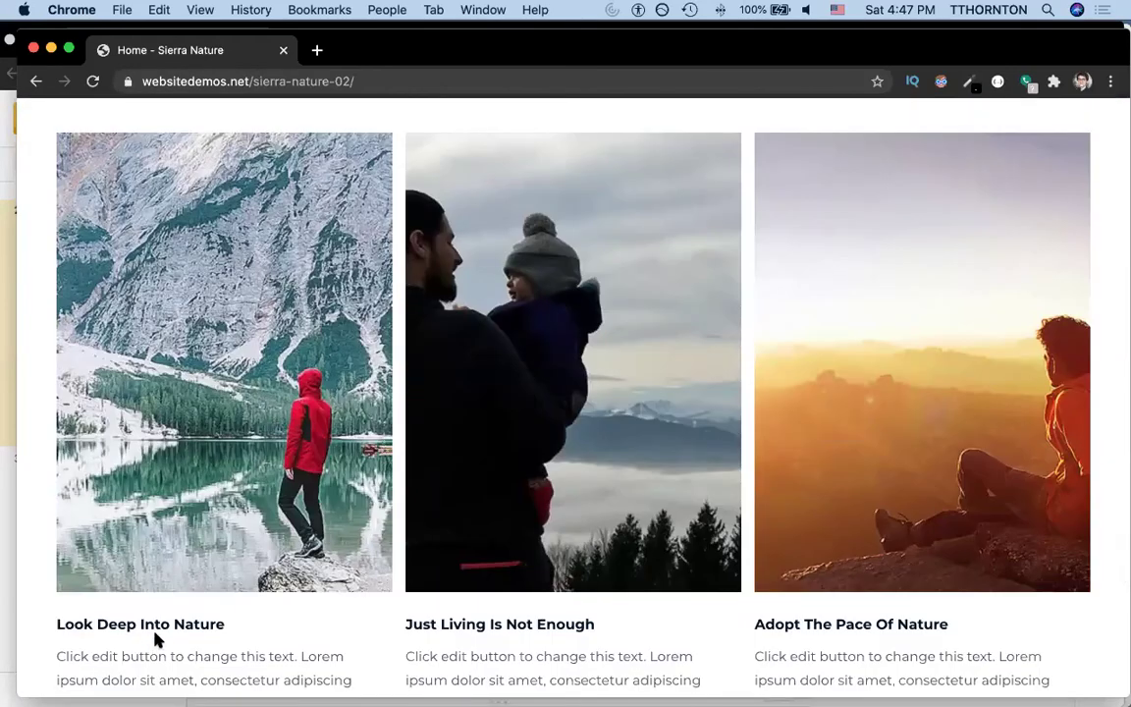
key("super+grave")
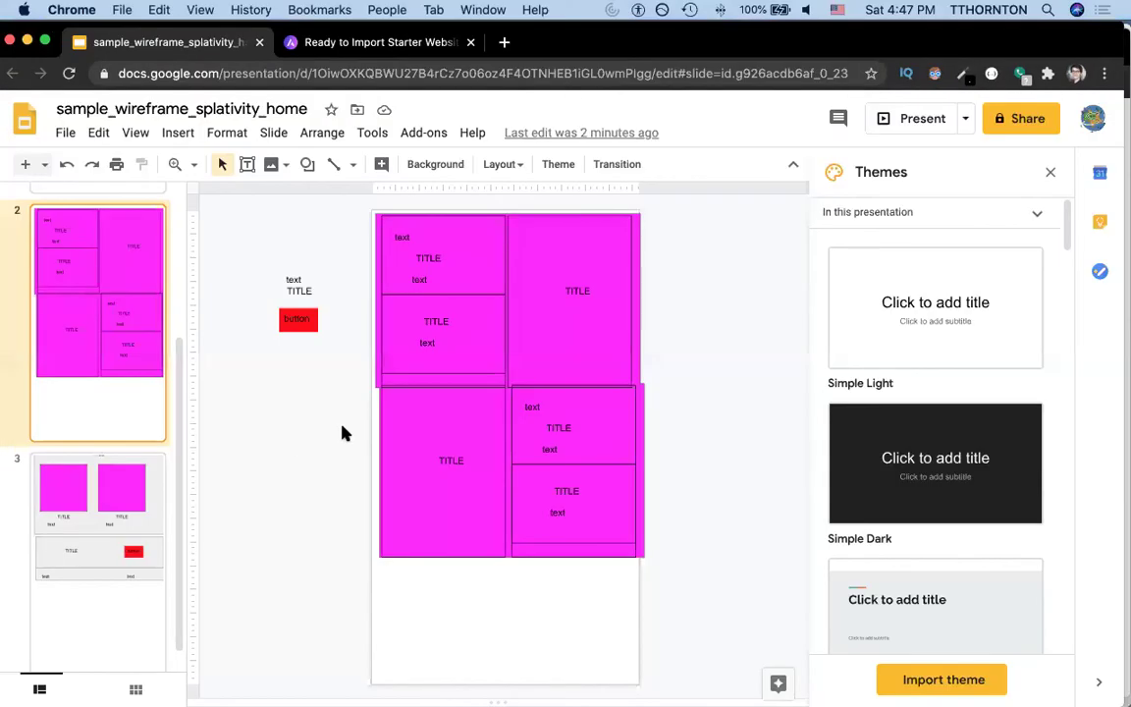
Step: Open slide 3 and compare its two captioned image blocks with the demo's captioned Projects images, down to the call-to-action strip
left_click(80, 518)
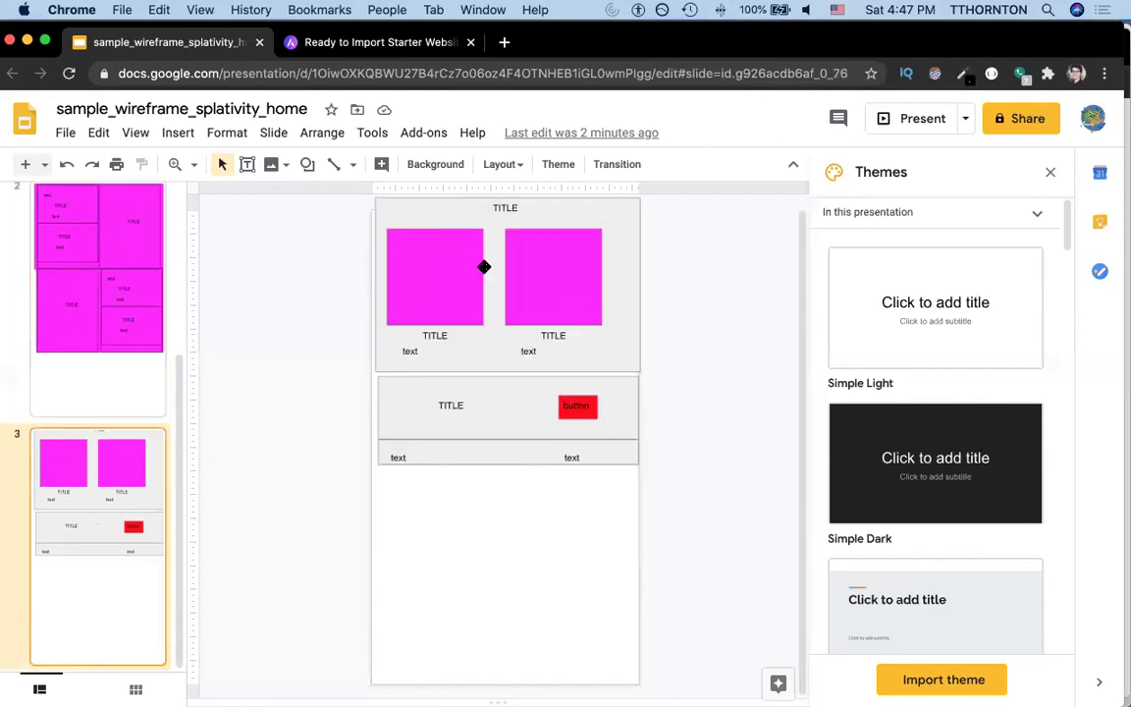
scroll(503, 206, "up", 1)
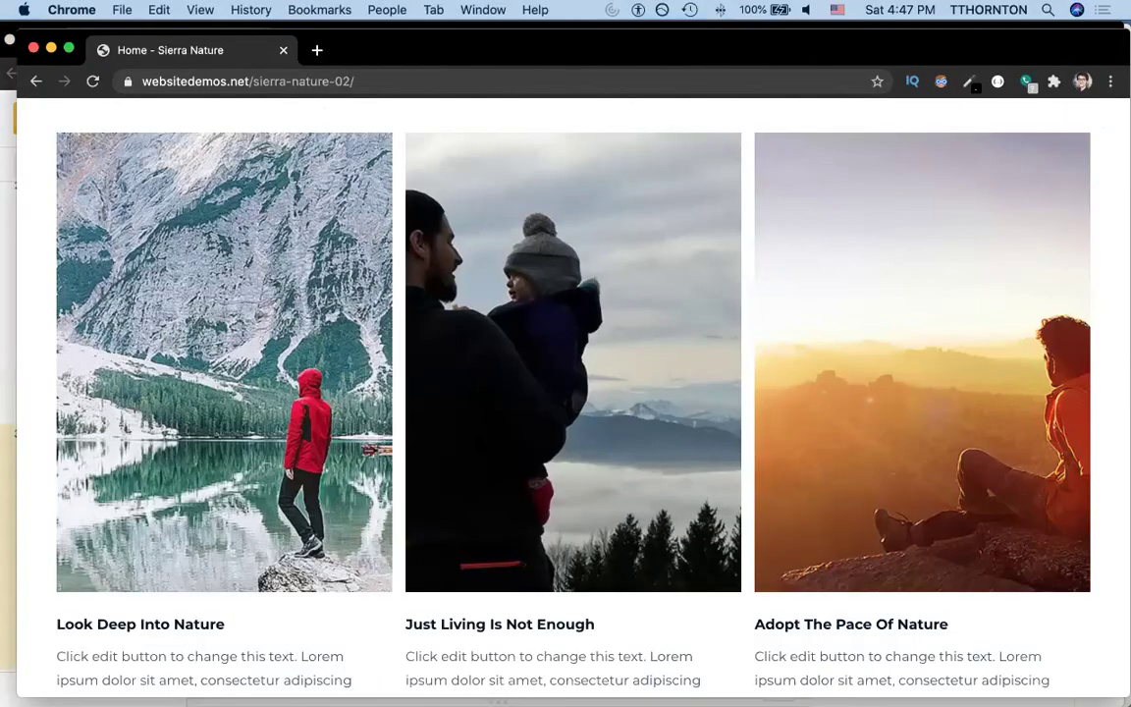
scroll(478, 444, "down", 6)
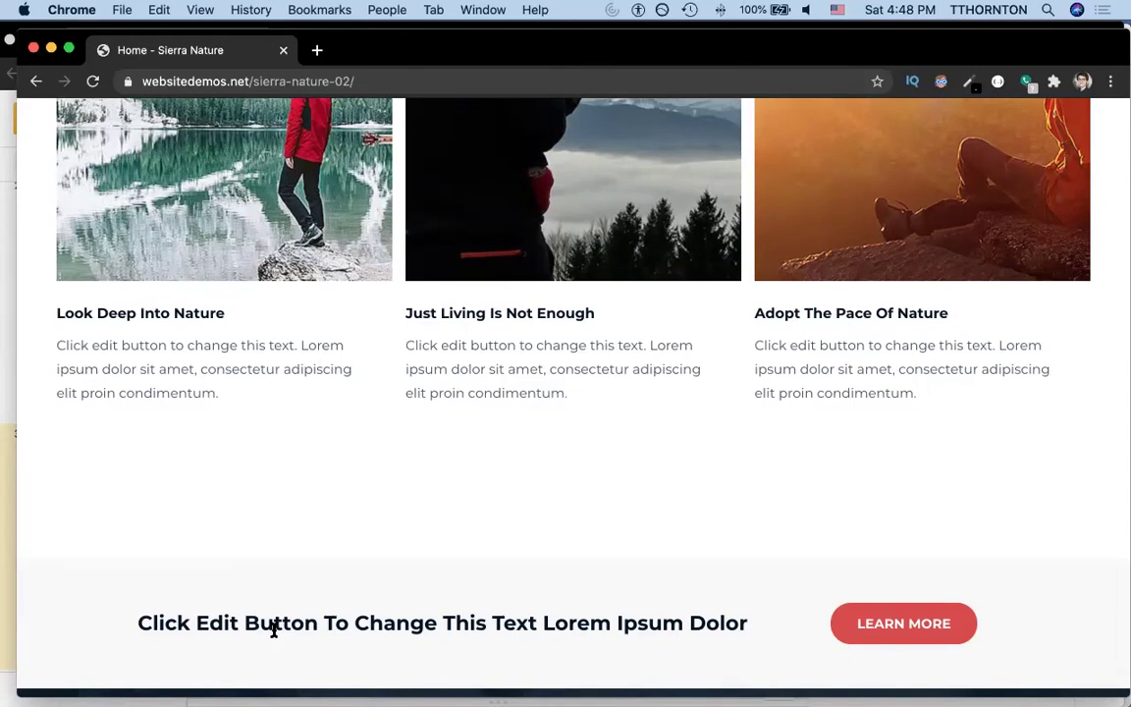
scroll(274, 629, "down", 1)
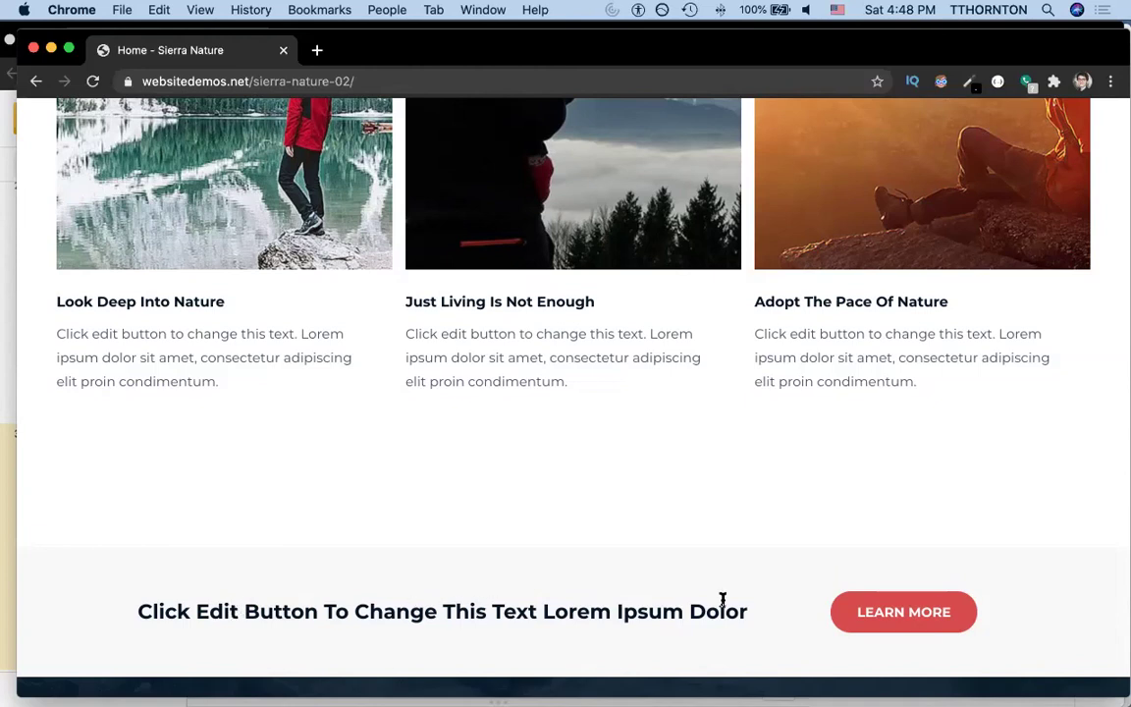
Step: Compare slide 3's title-and-button strip and bottom text row with the demo's call-to-action strip and copyright footer
key("super+grave")
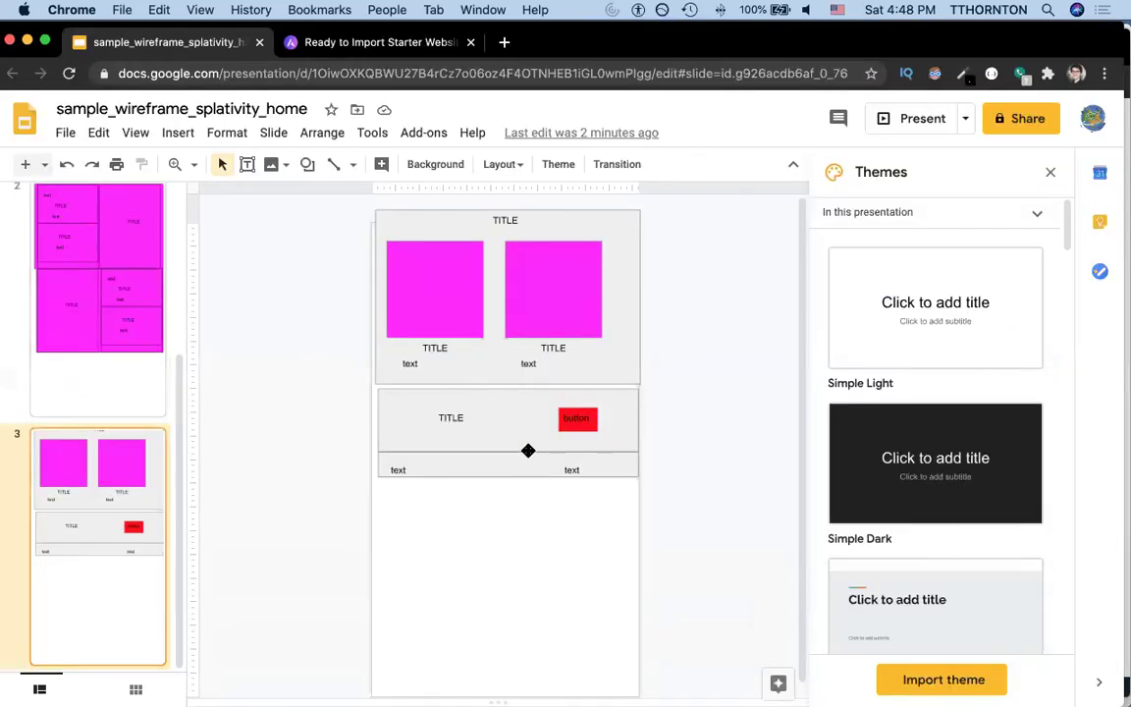
key("super+grave")
scroll(485, 508, "down", 4)
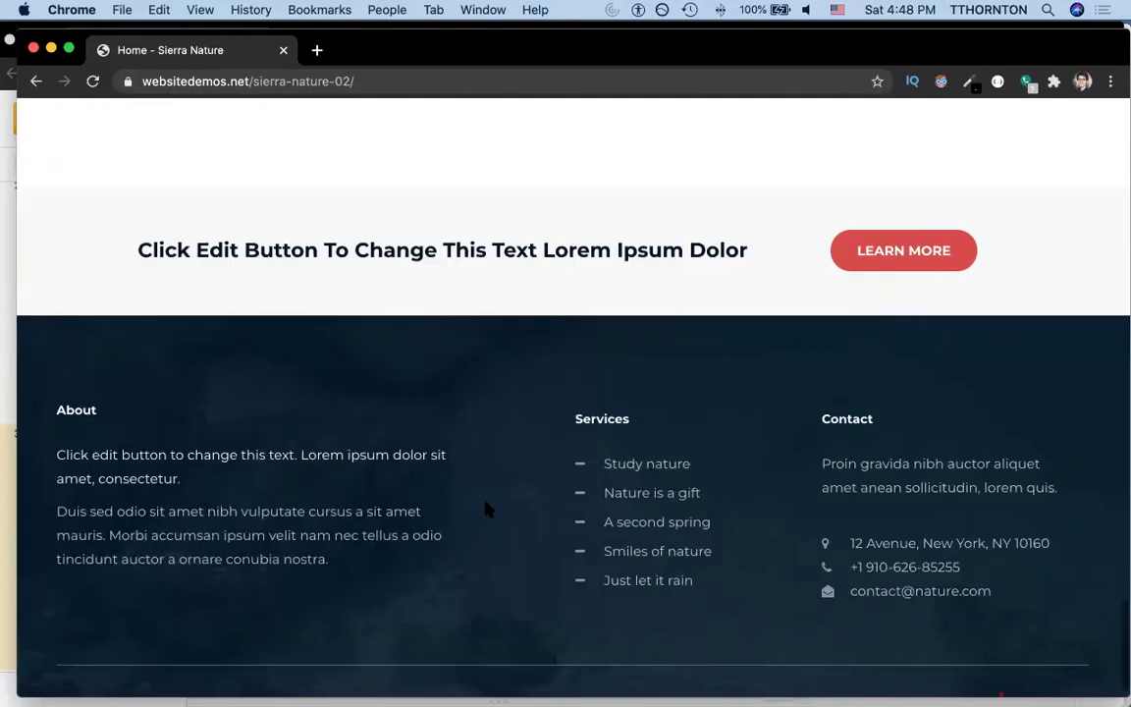
scroll(485, 508, "down", 1)
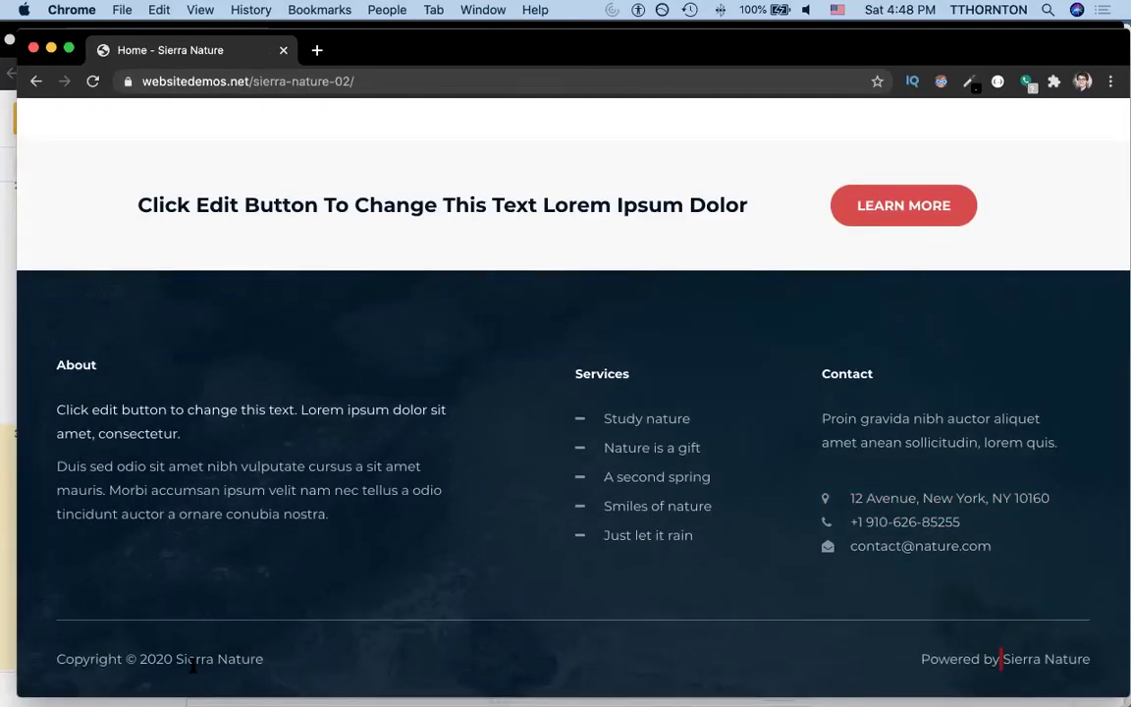
key("super+grave")
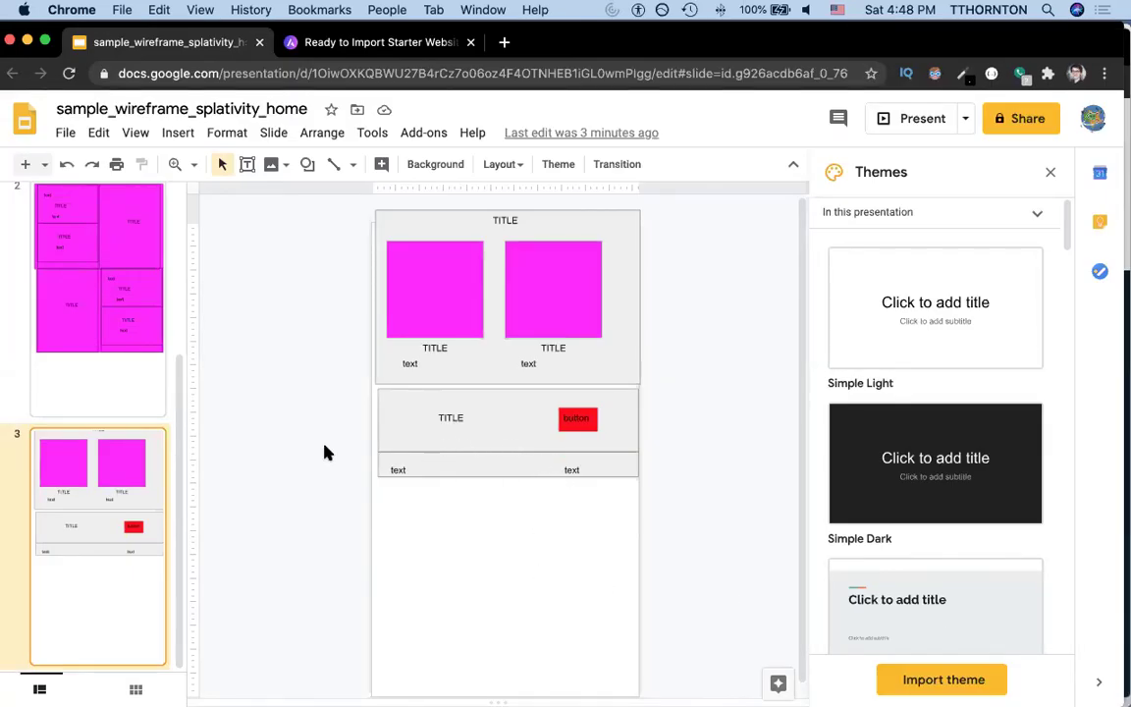
Step: Review the complete wireframe from slide 1 through slide 3, and return to slide 2
key("Up")
key("Up")
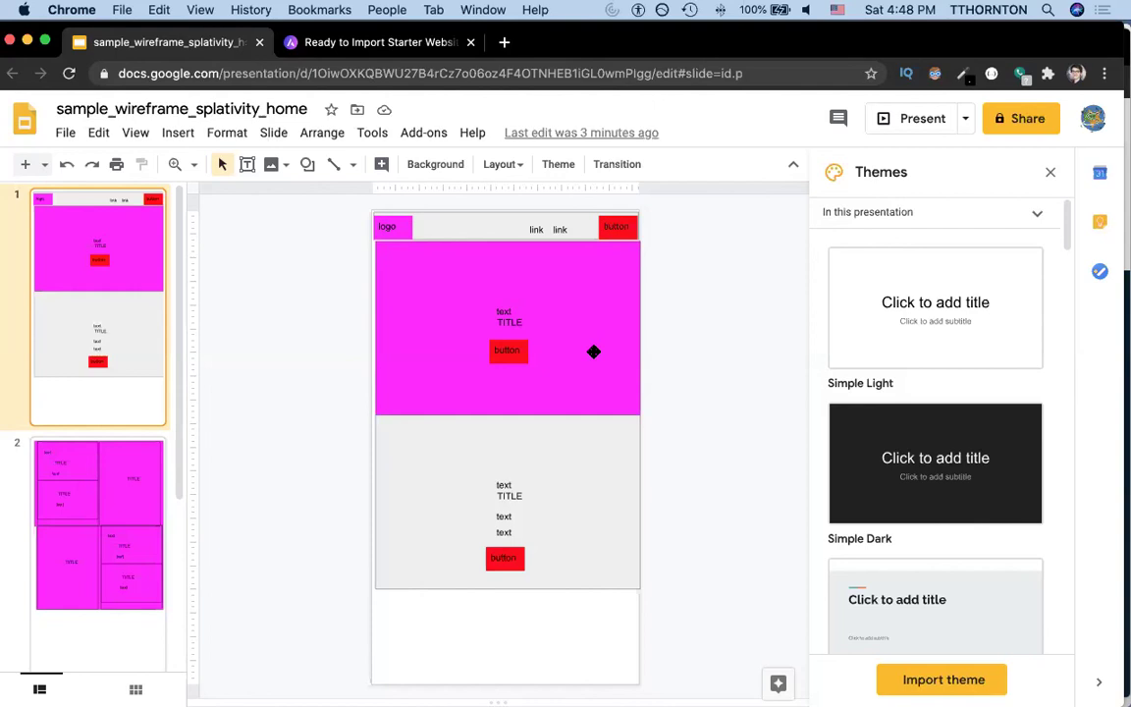
scroll(593, 351, "down", 2)
scroll(303, 528, "down", 2)
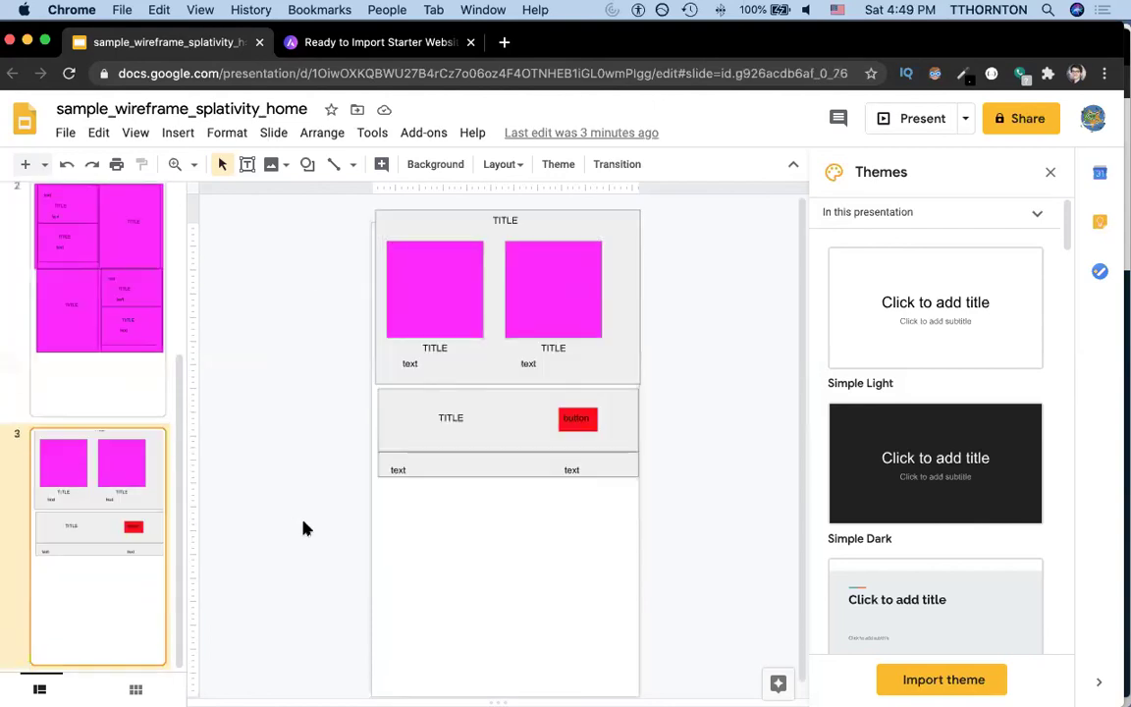
scroll(303, 527, "up", 2)
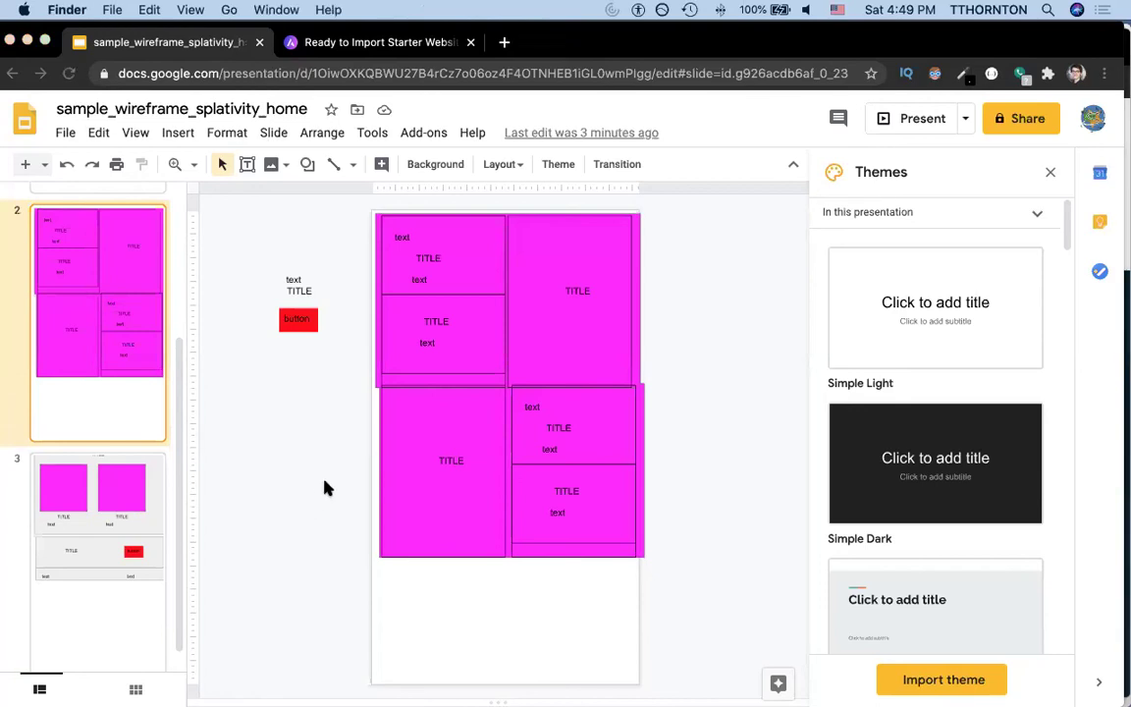
Step: Switch to the Sierra Nature demo, look over the page from the hero banner to the Projects images, and return to its header
key("super+grave")
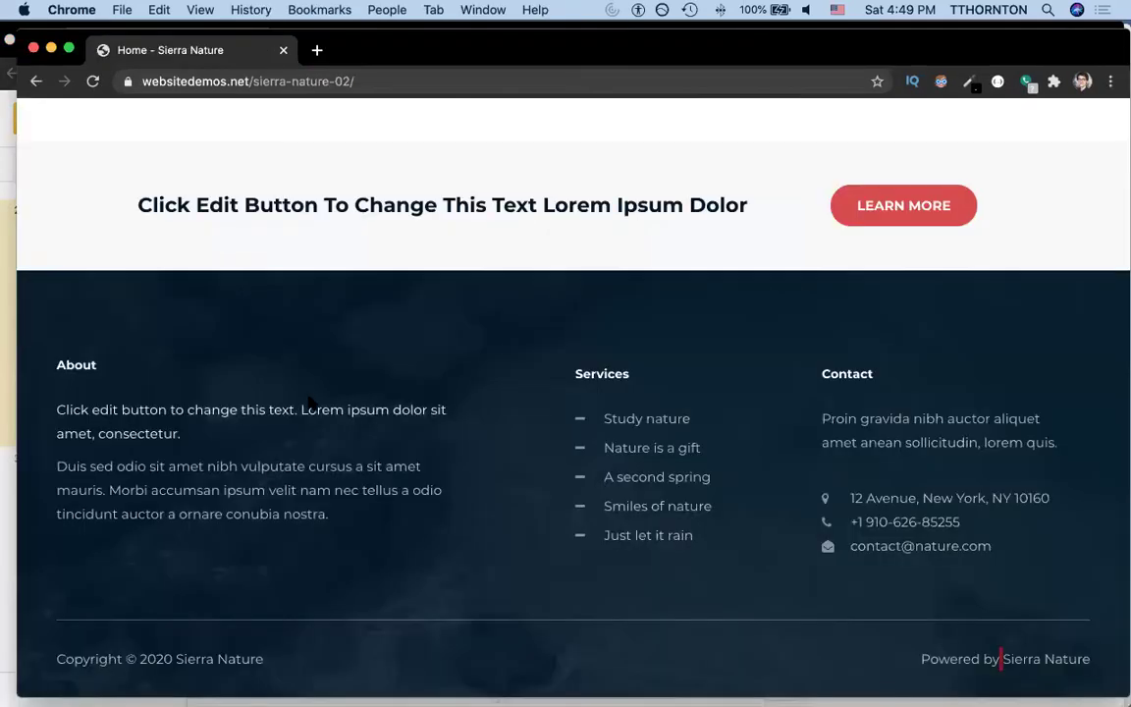
scroll(327, 386, "up", 10)
scroll(327, 383, "up", 10)
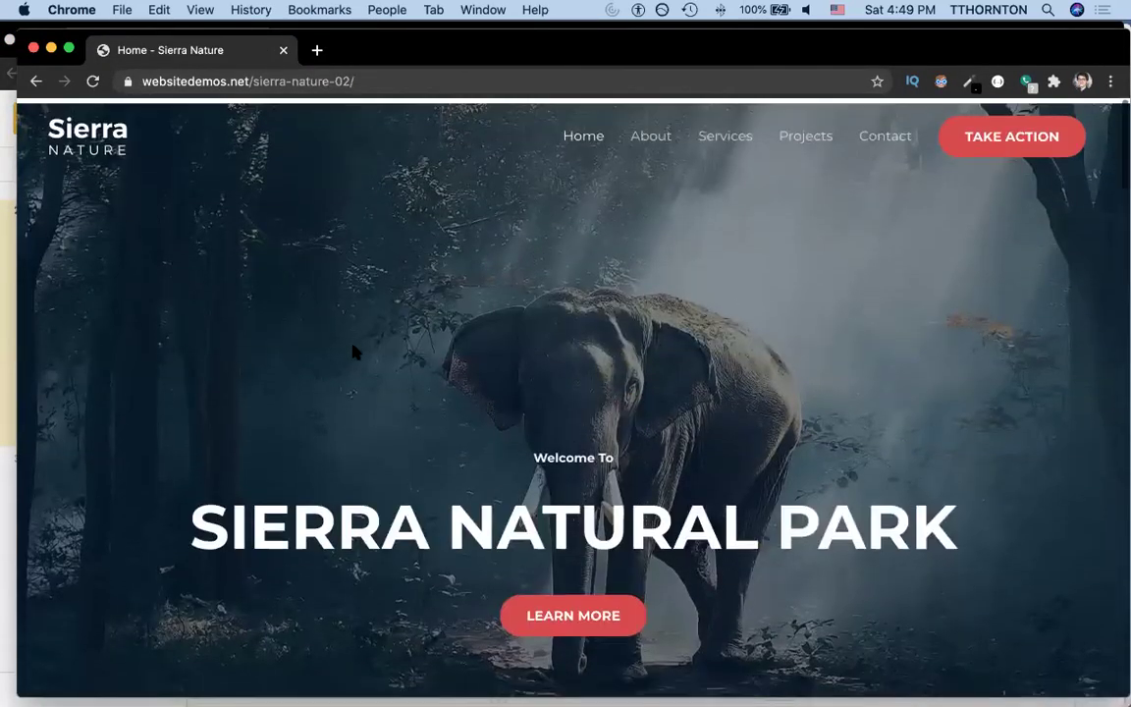
scroll(422, 344, "down", 4)
scroll(422, 344, "down", 15)
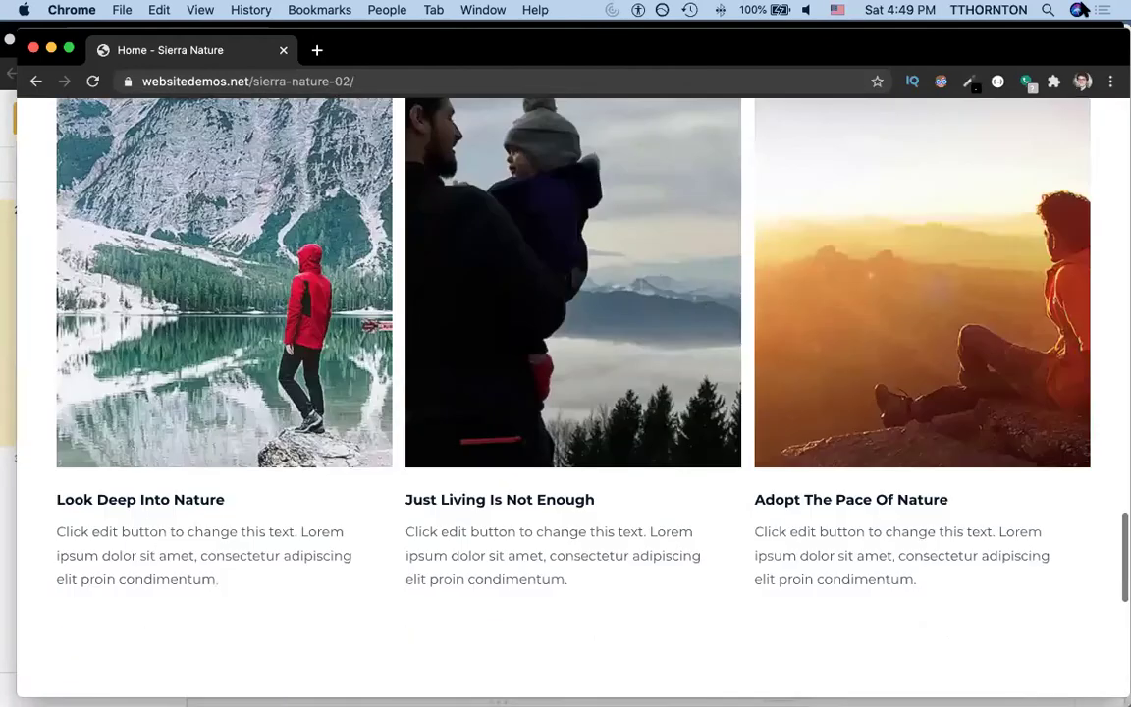
key("super+tab")
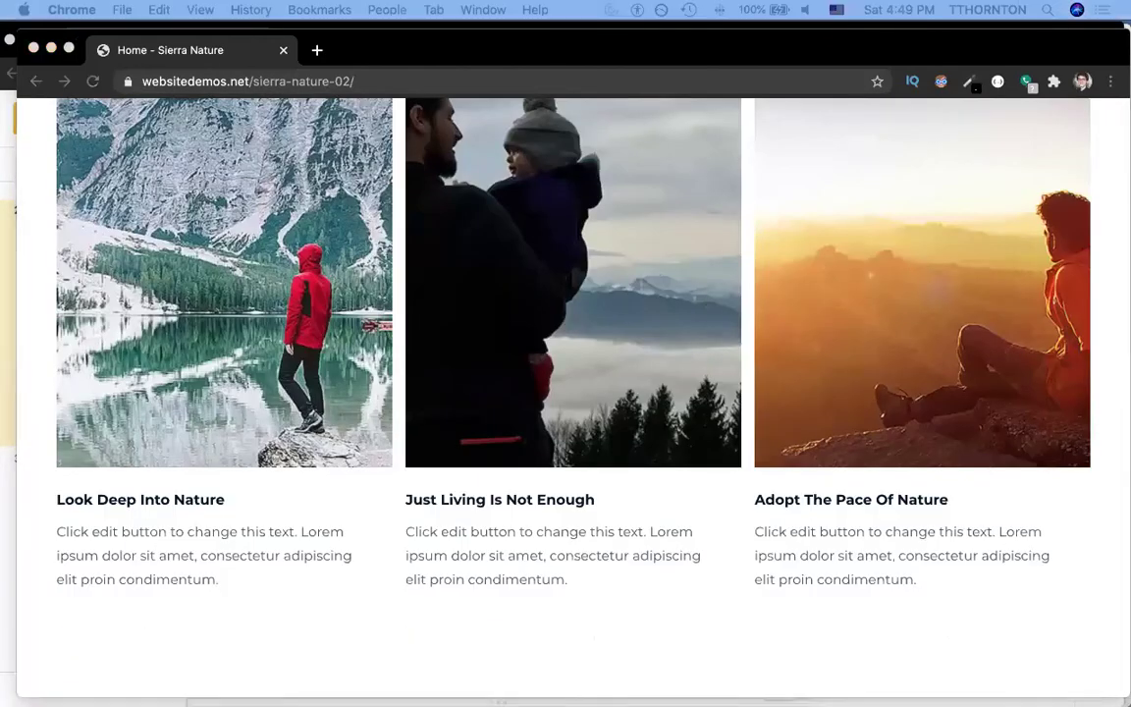
scroll(810, 437, "up", 15)
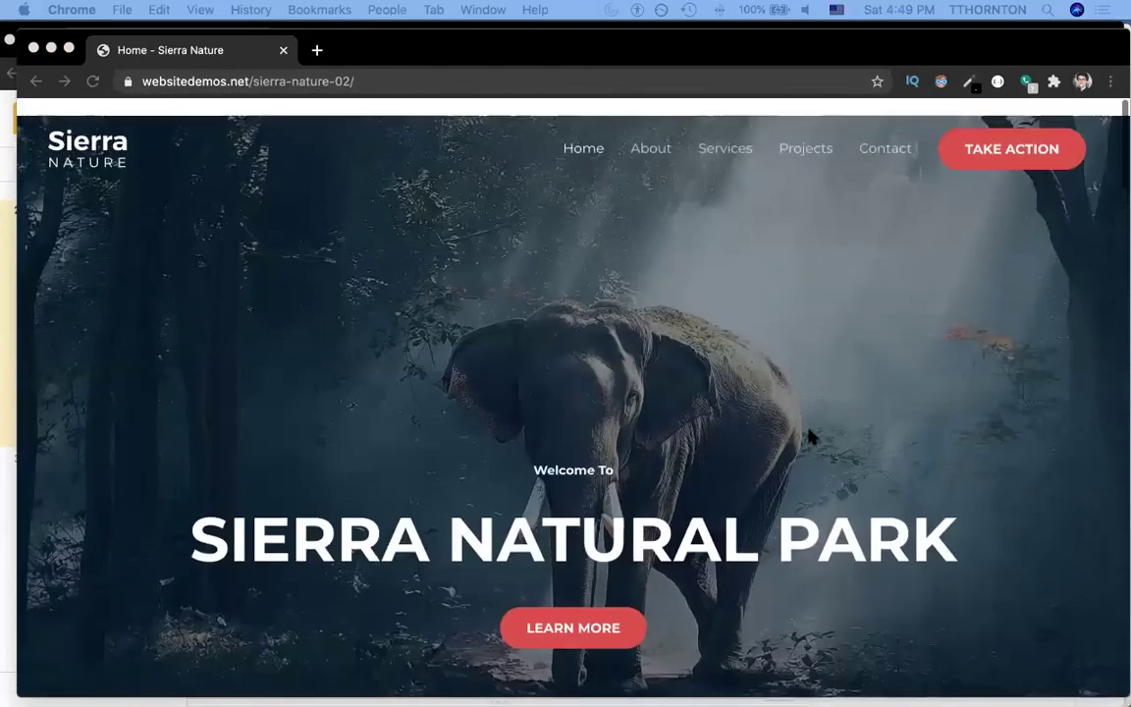